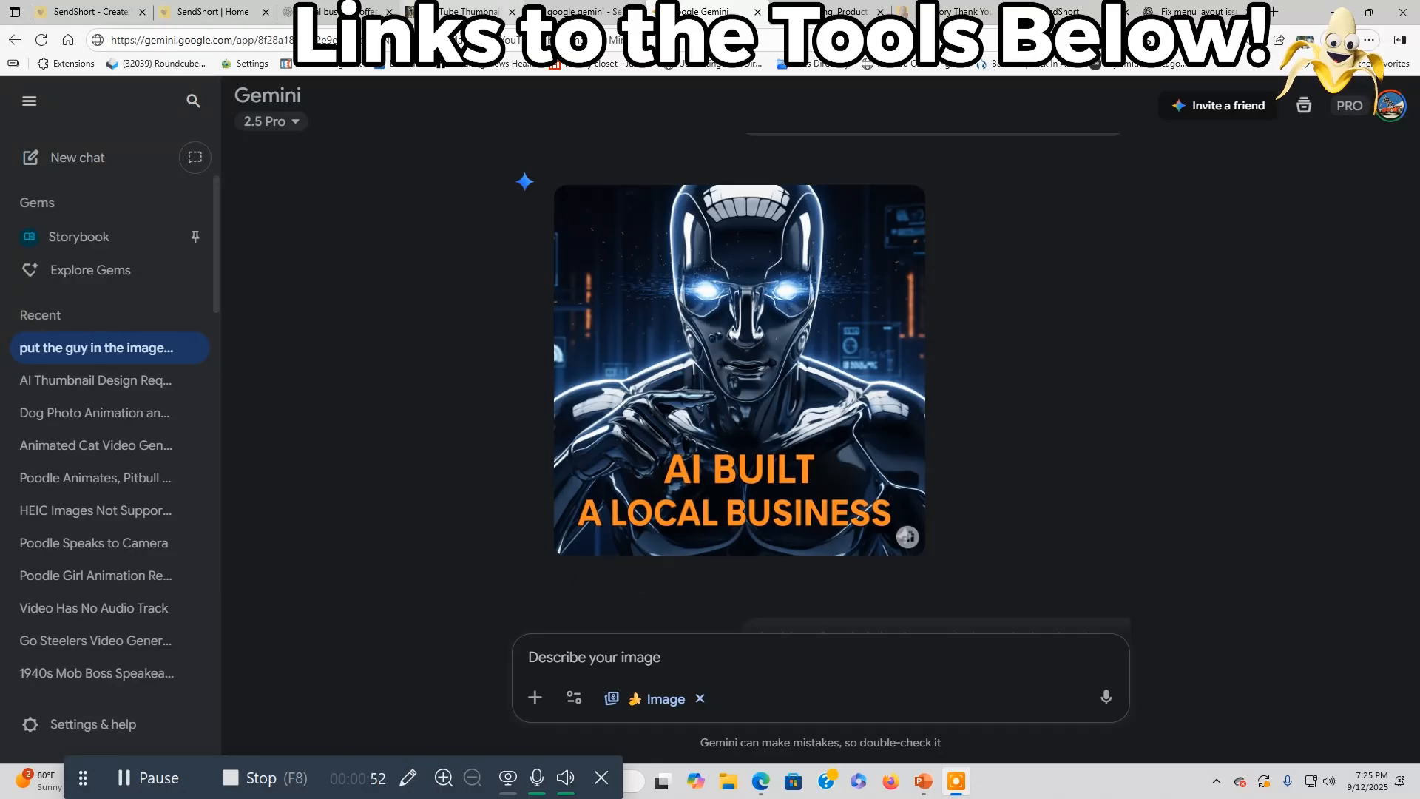
# Switch to the YouTube Thumbnail AI Prompt Generator page and bring up its form fields
pyautogui.click(474, 12)
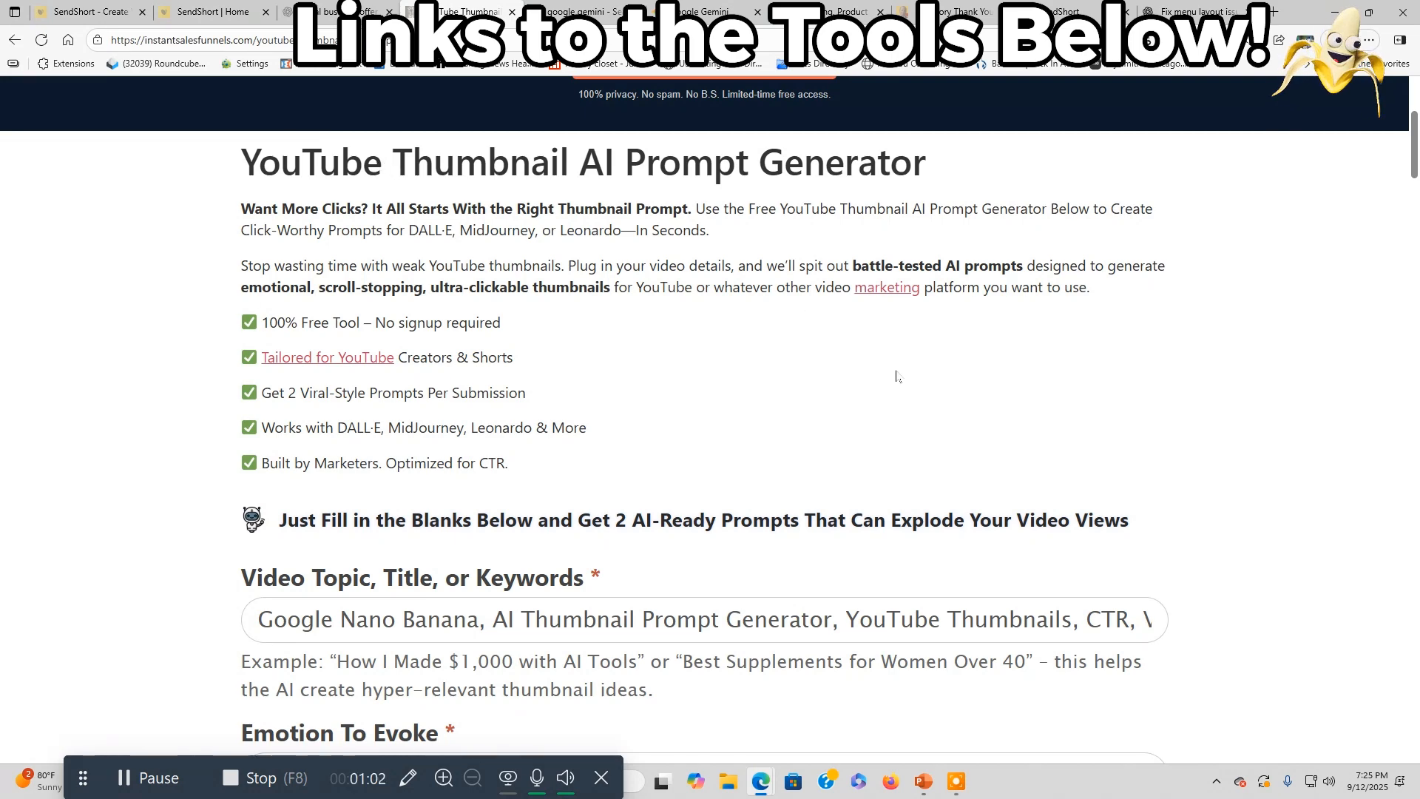
pyautogui.scroll(-2, 912, 394)
pyautogui.scroll(2, 911, 393)
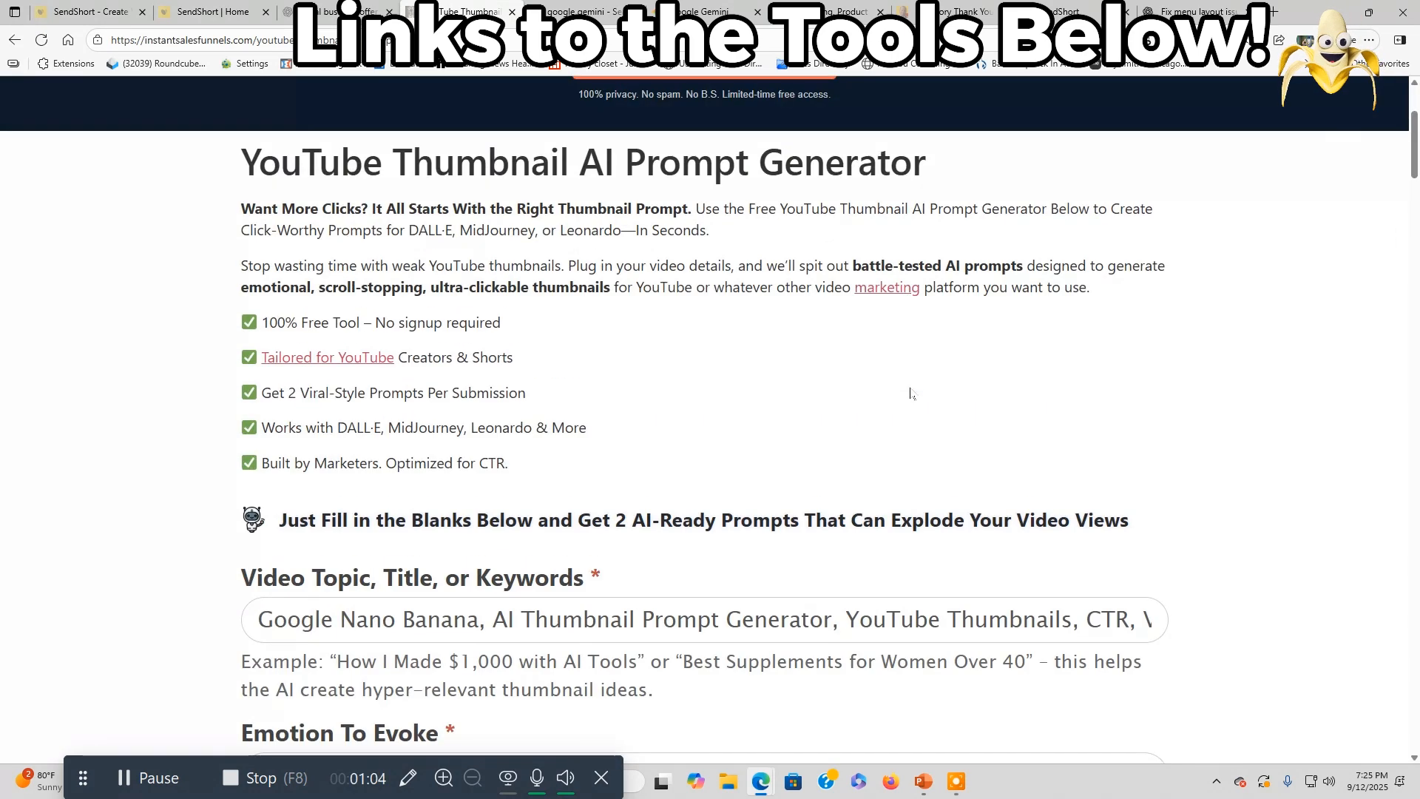
pyautogui.scroll(-4, 912, 394)
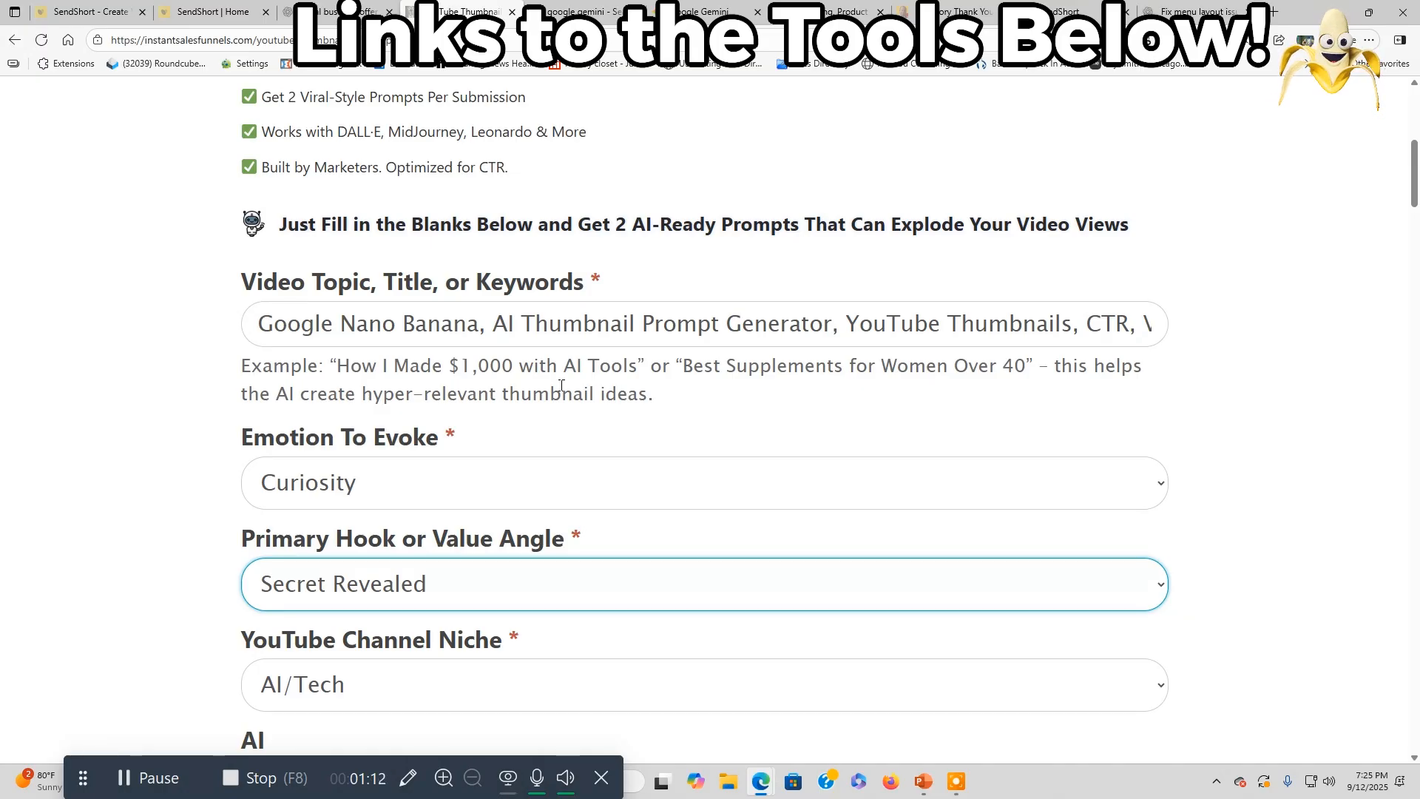
pyautogui.scroll(-1, 562, 385)
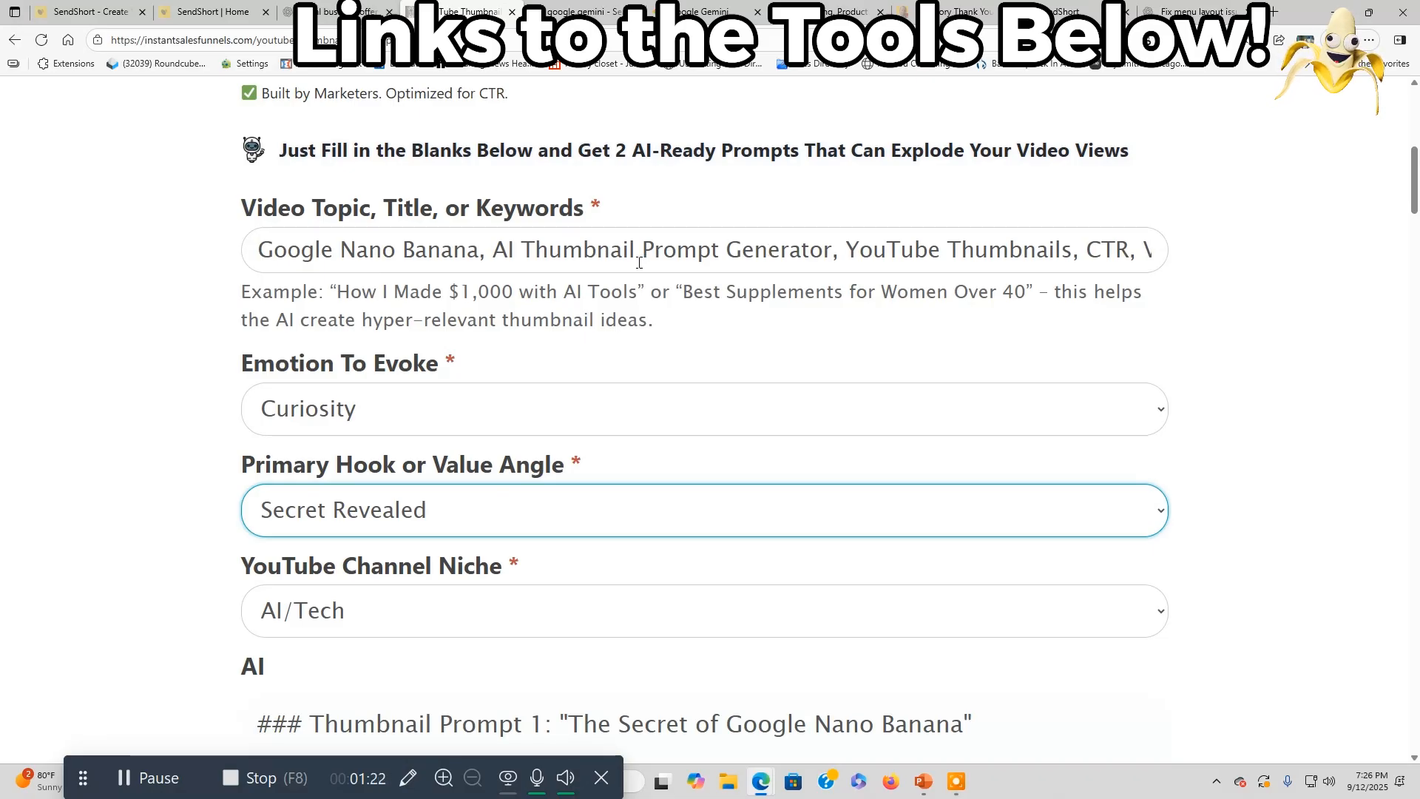
# Look through the available choices for Emotion To Evoke, keeping Curiosity
pyautogui.click(516, 406)
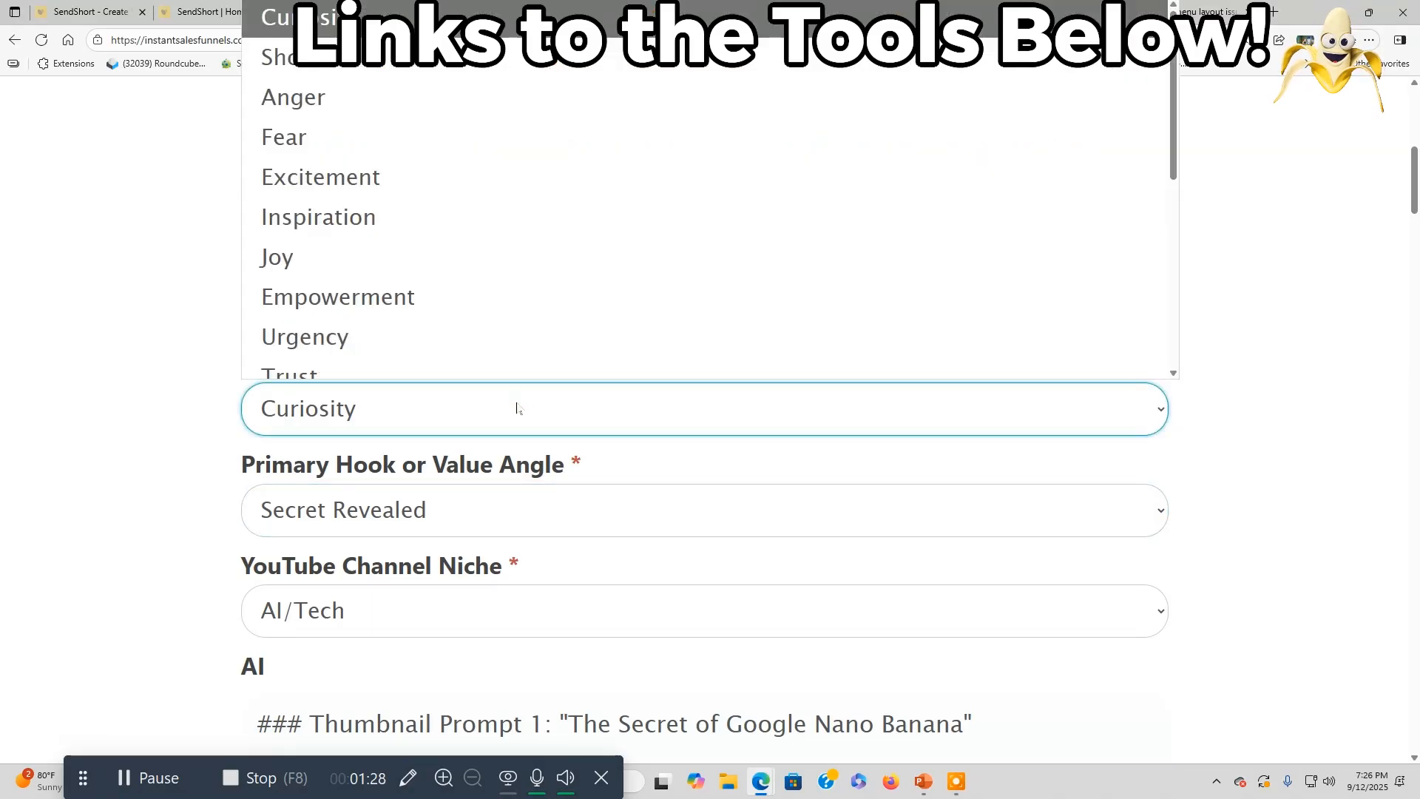
pyautogui.scroll(-5, 562, 340)
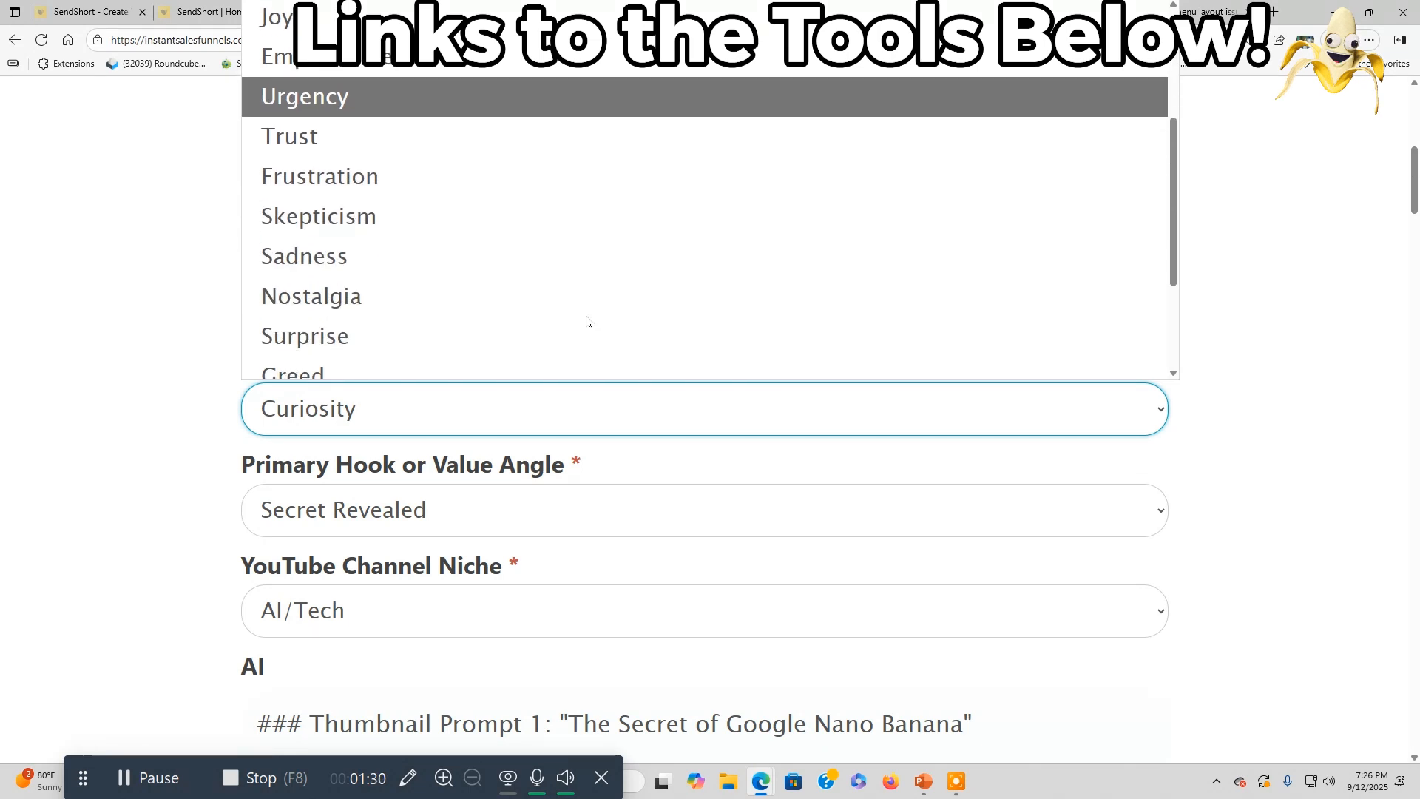
pyautogui.scroll(-2, 586, 319)
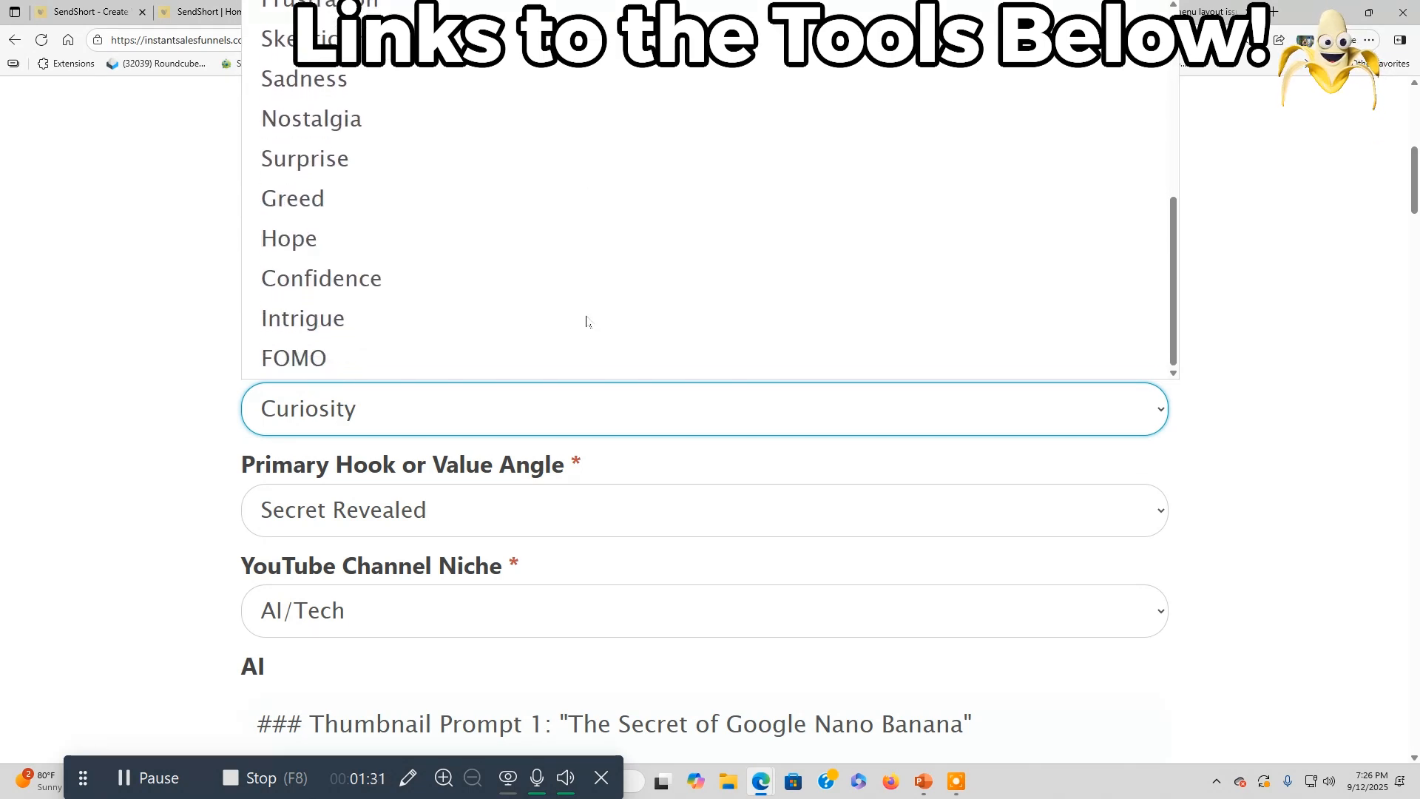
pyautogui.click(560, 431)
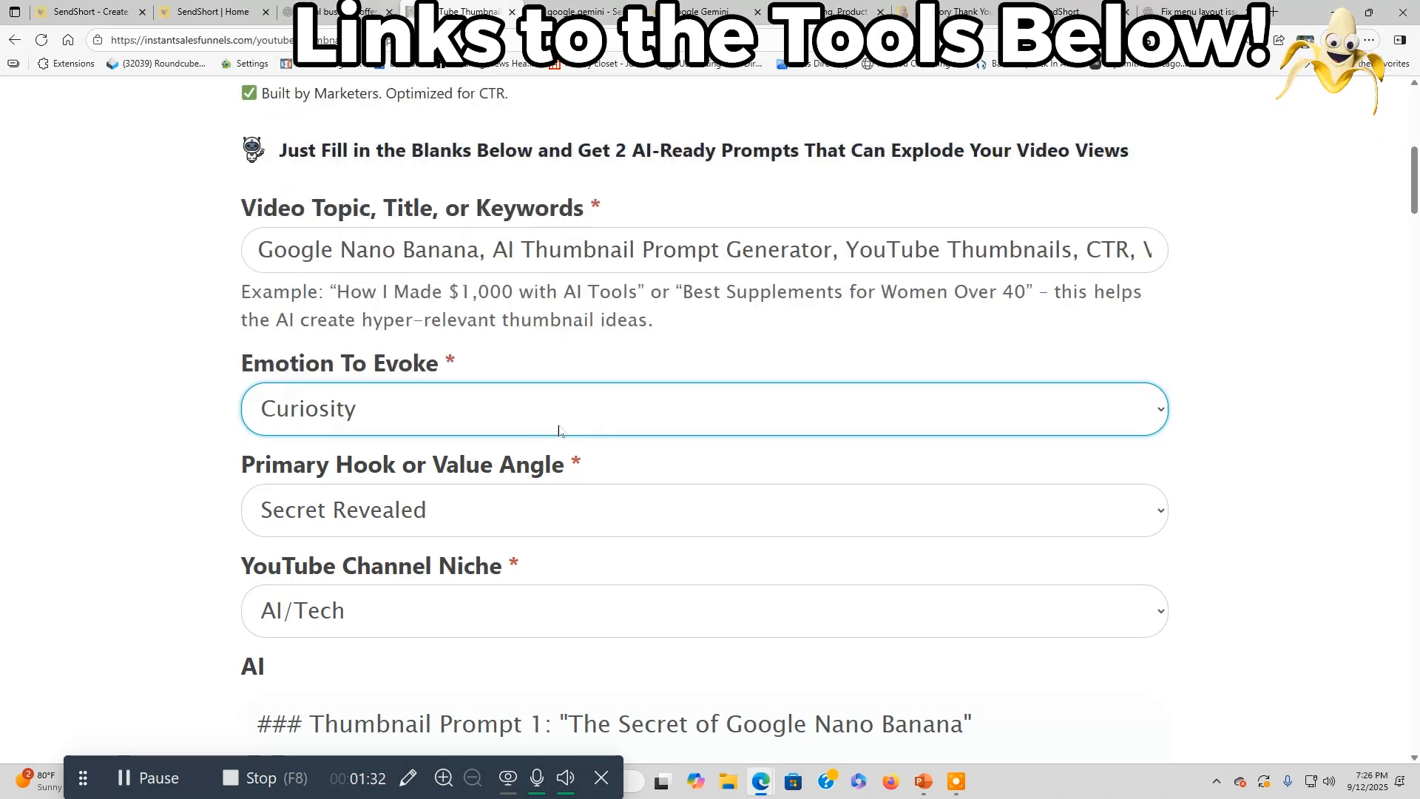
# Review the choices for Primary Hook or Value Angle, keeping Secret Revealed
pyautogui.click(583, 511)
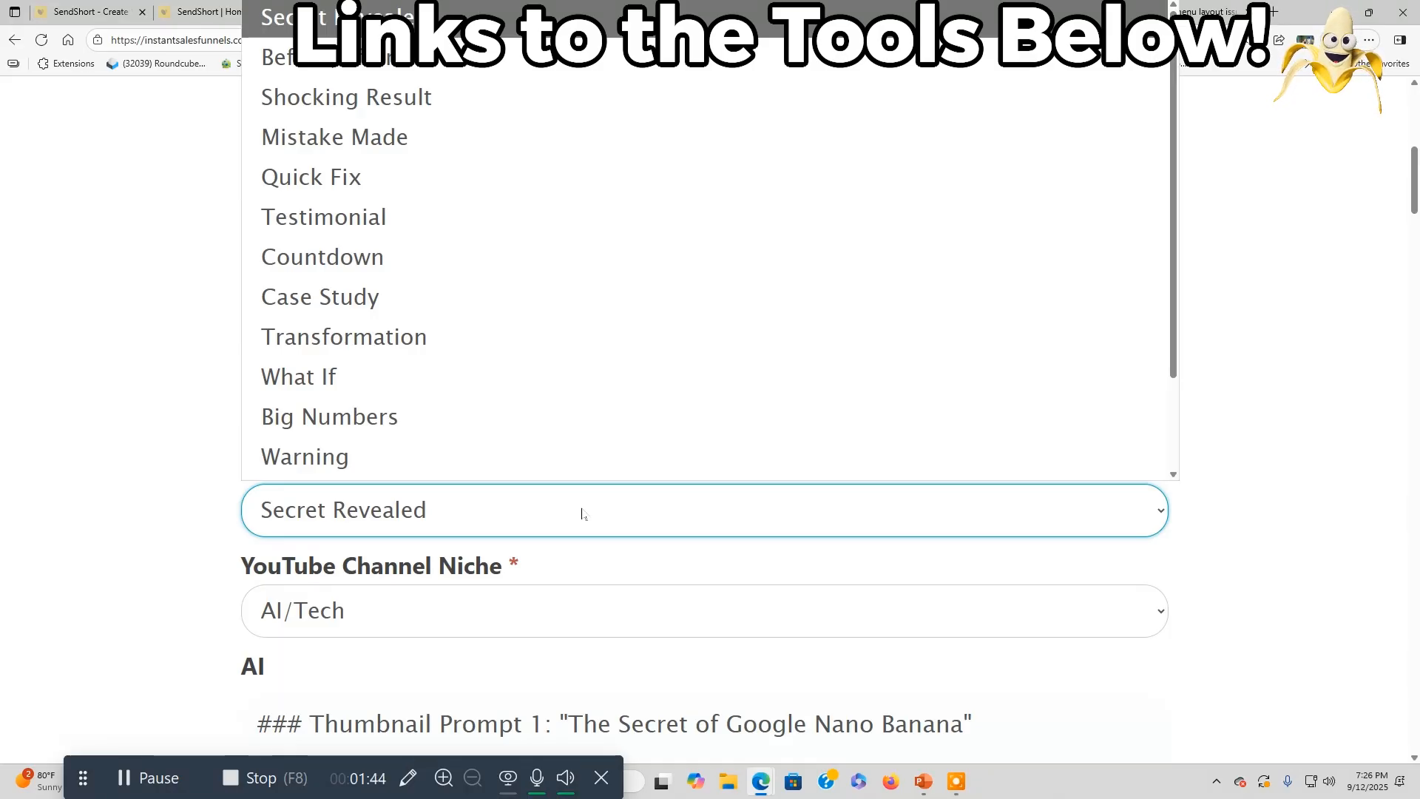
pyautogui.scroll(-2, 611, 459)
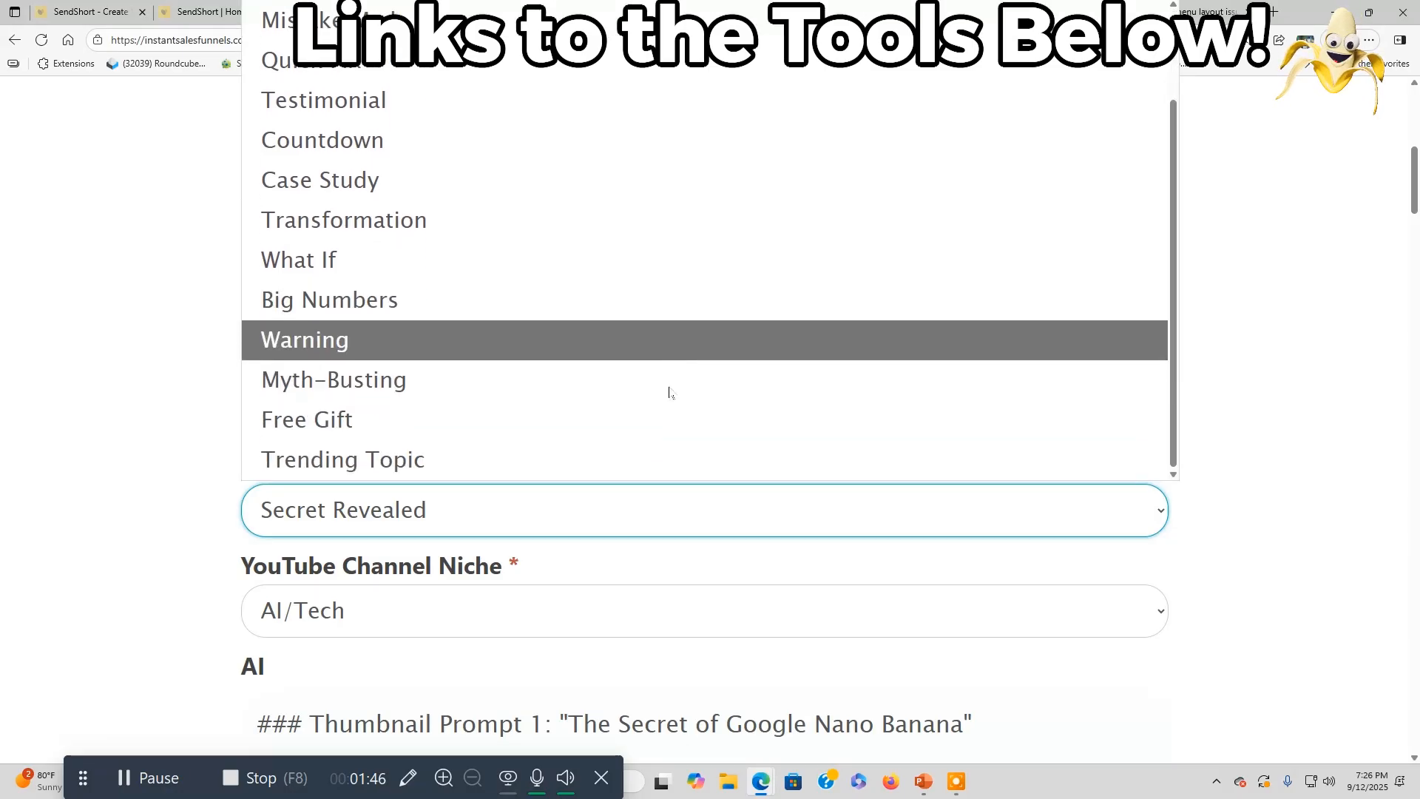
pyautogui.click(638, 546)
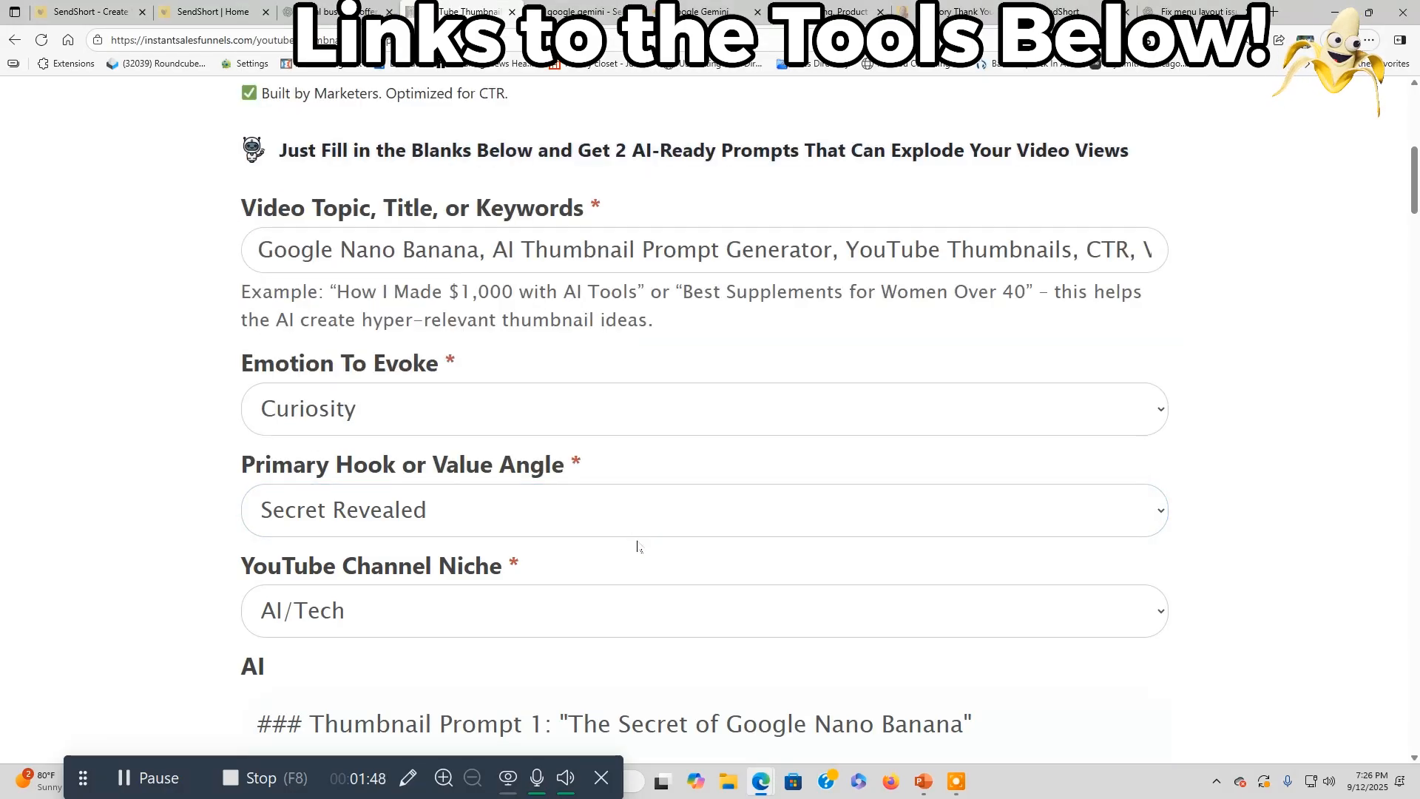
# Examine the full list of YouTube Channel Niche choices, keeping AI/Tech
pyautogui.scroll(-2, 638, 546)
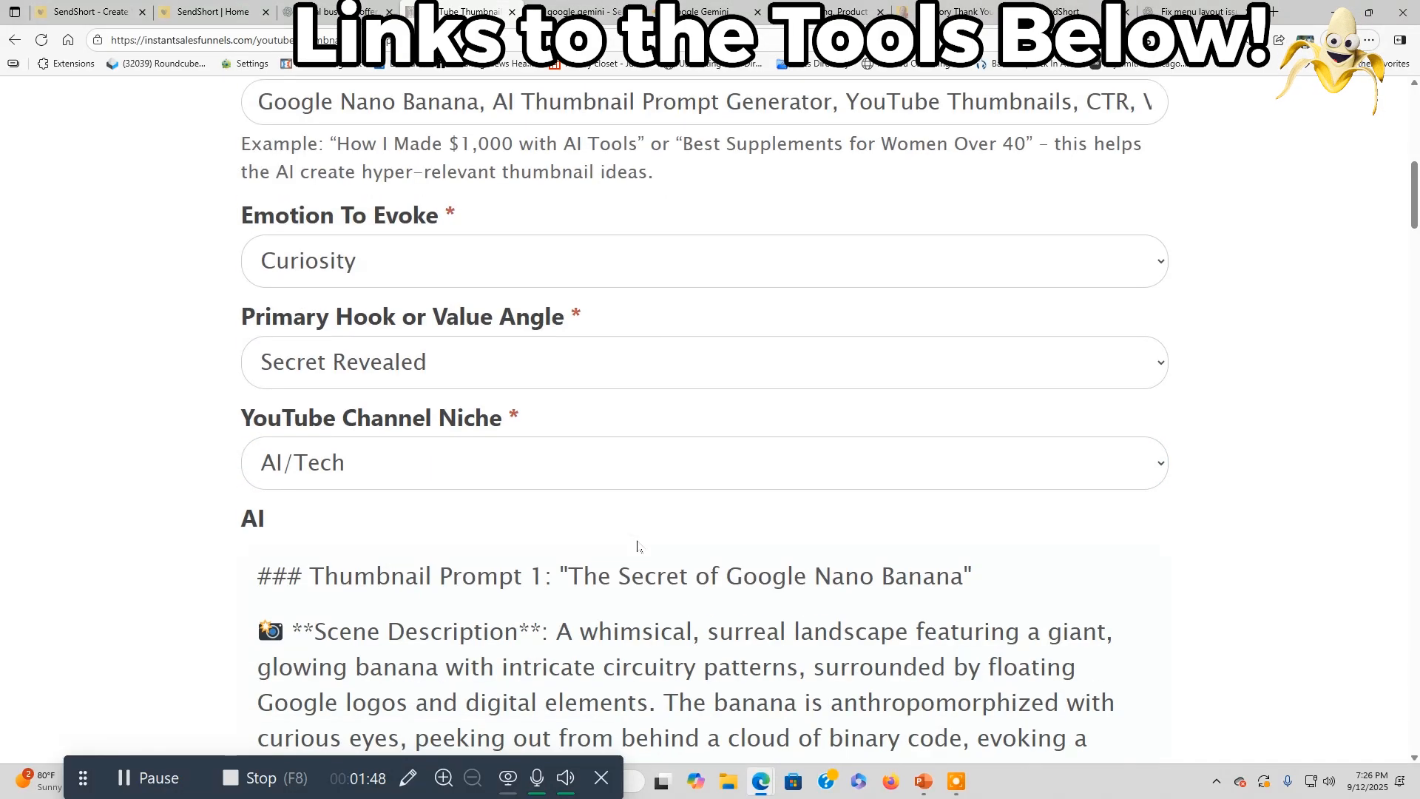
pyautogui.click(642, 467)
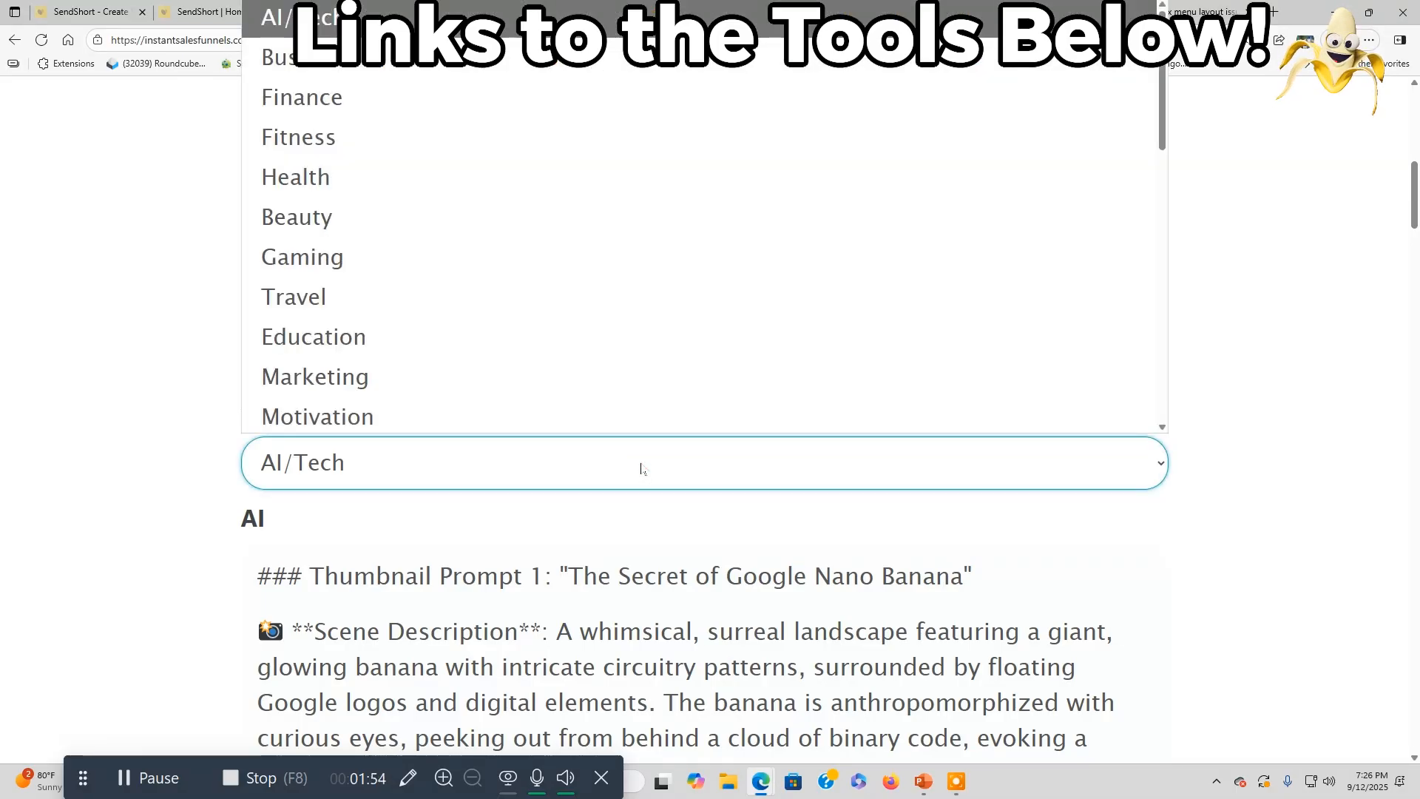
pyautogui.scroll(-3, 694, 347)
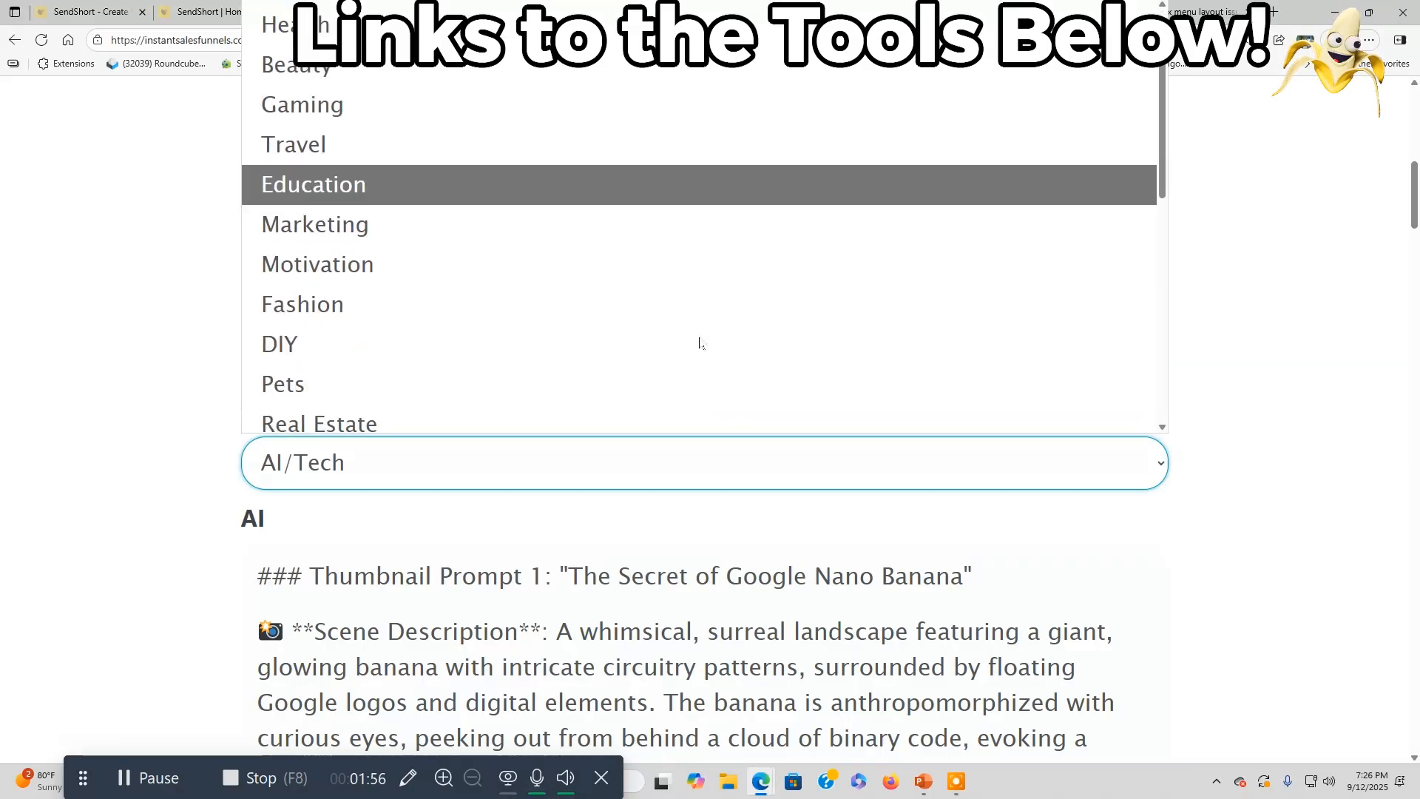
pyautogui.scroll(-2, 699, 342)
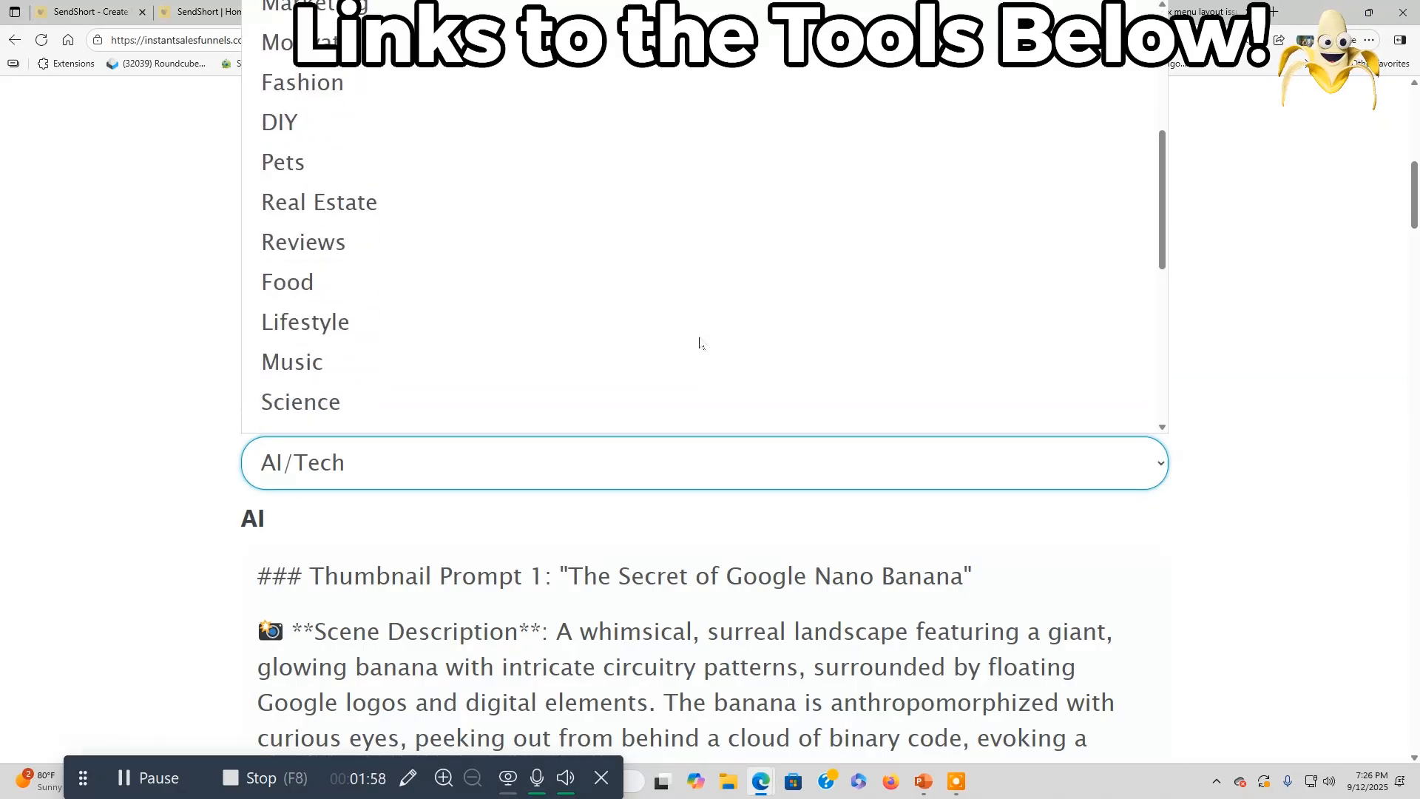
pyautogui.scroll(-2, 700, 342)
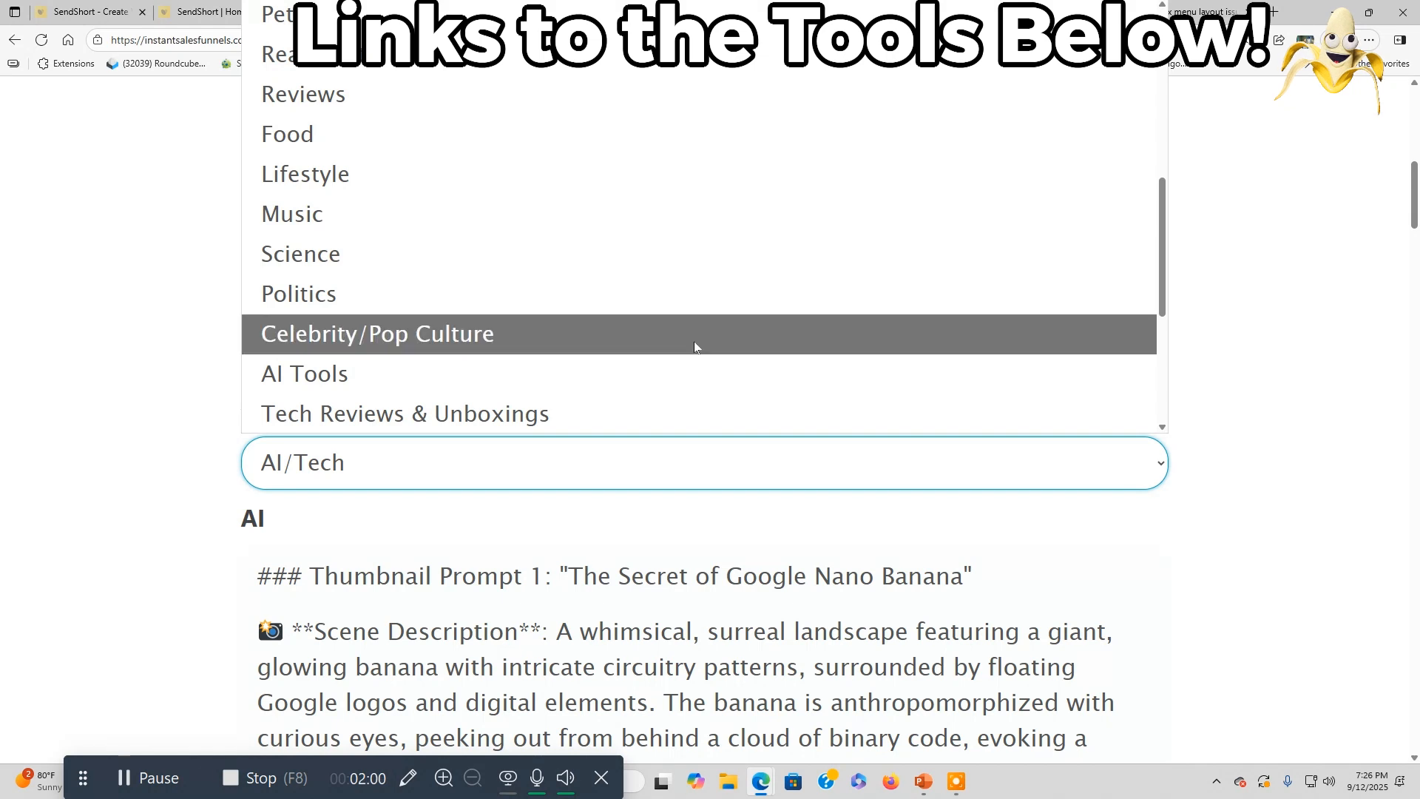
pyautogui.scroll(-4, 697, 344)
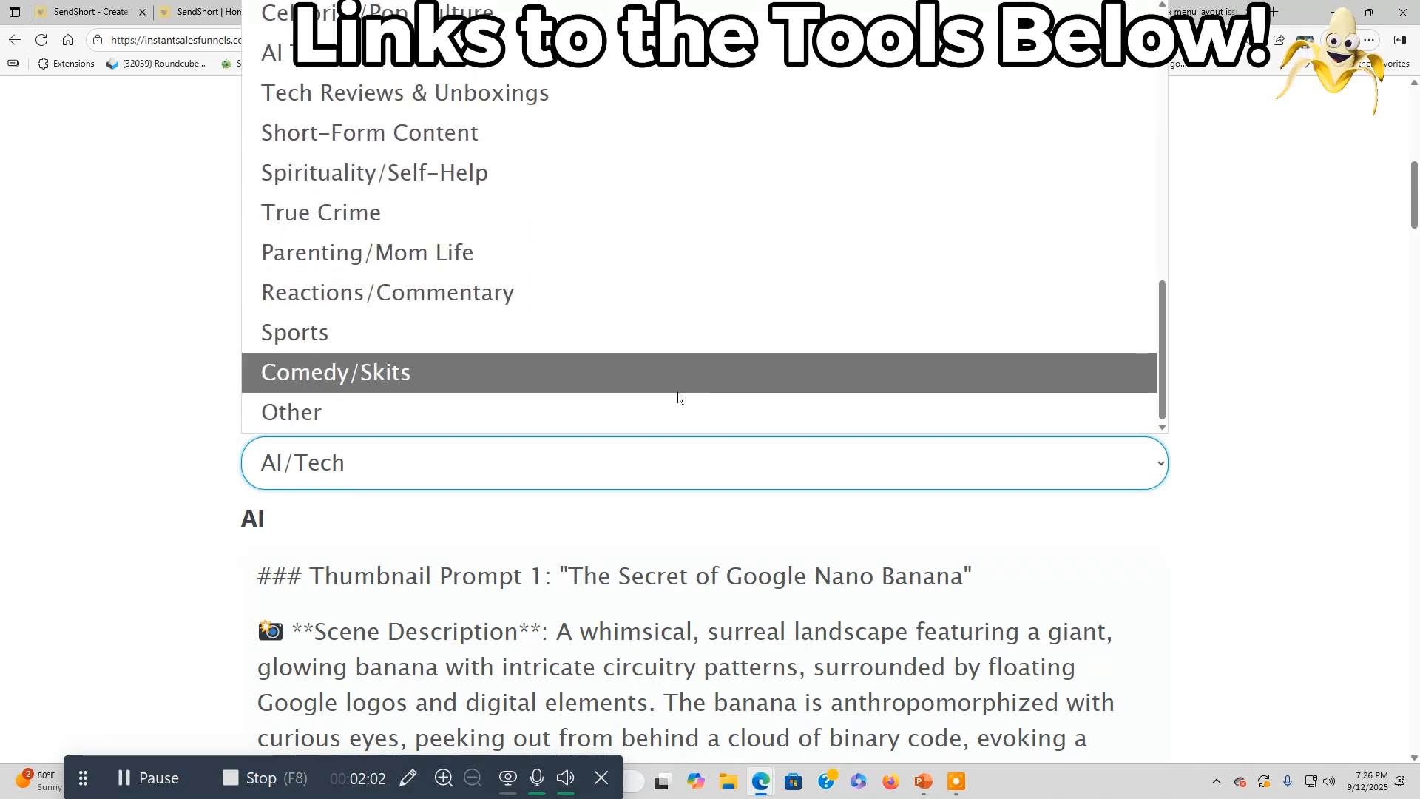
pyautogui.click(643, 510)
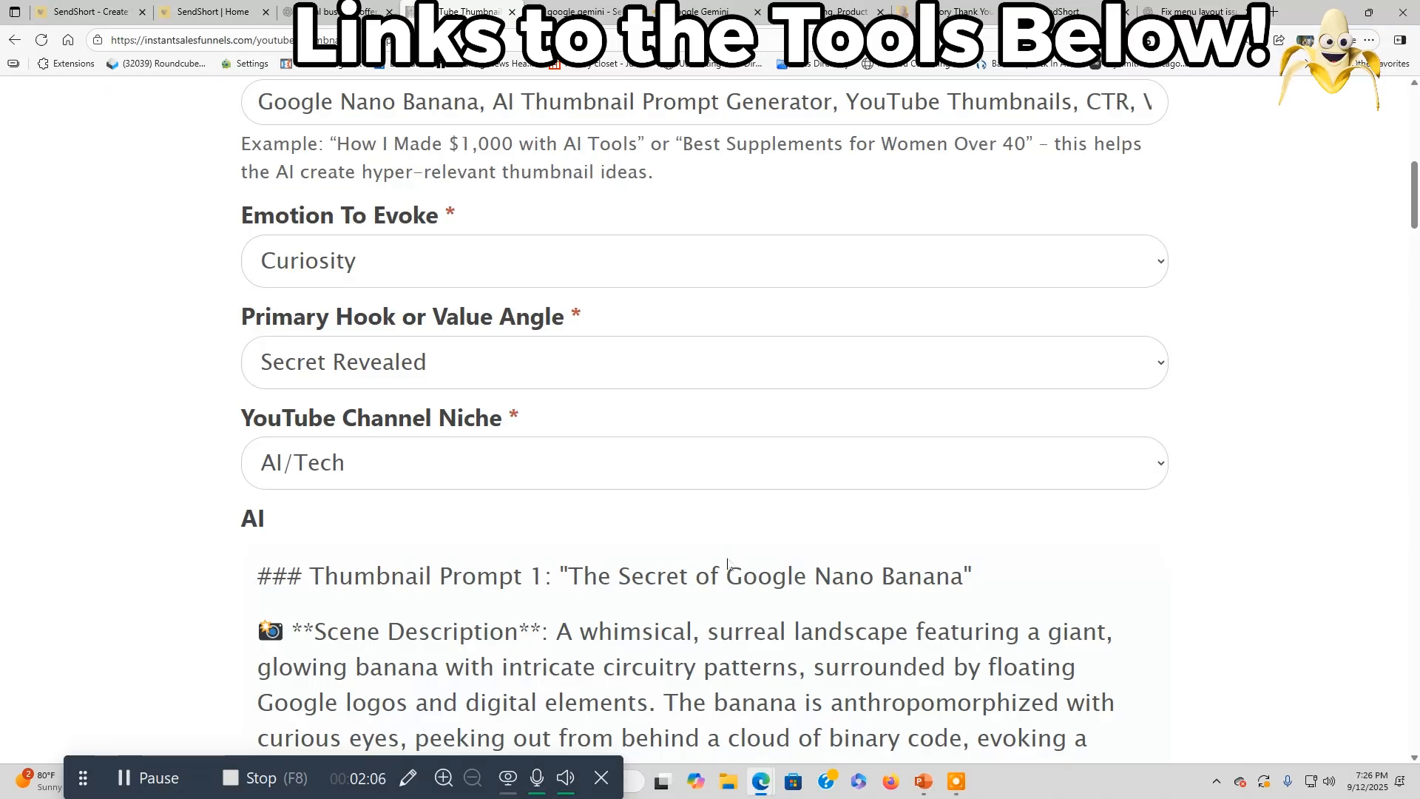
# Read both generated thumbnail prompts, including their scene, caption, style and composition sections, and compare them with the form entries
pyautogui.scroll(-2, 695, 562)
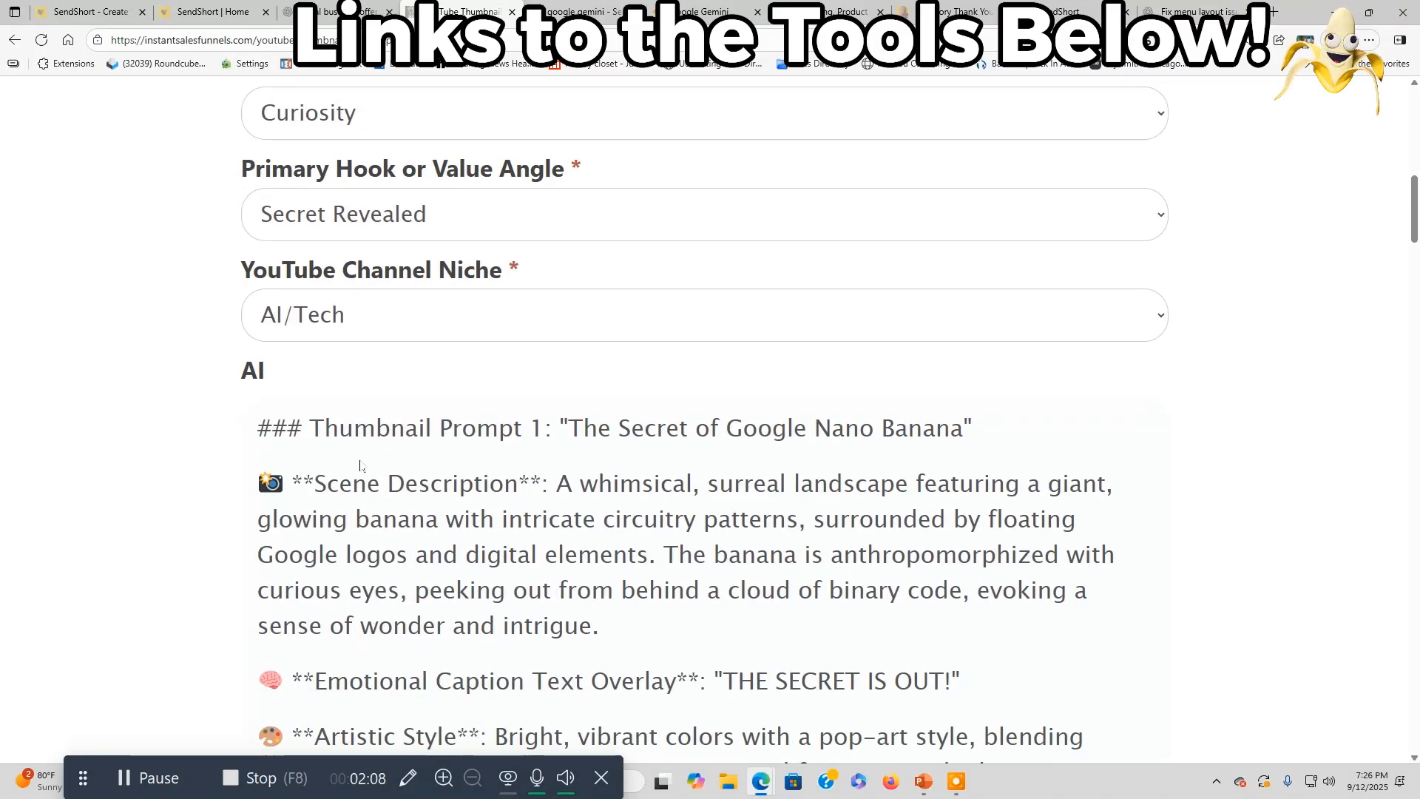
pyautogui.scroll(3, 523, 522)
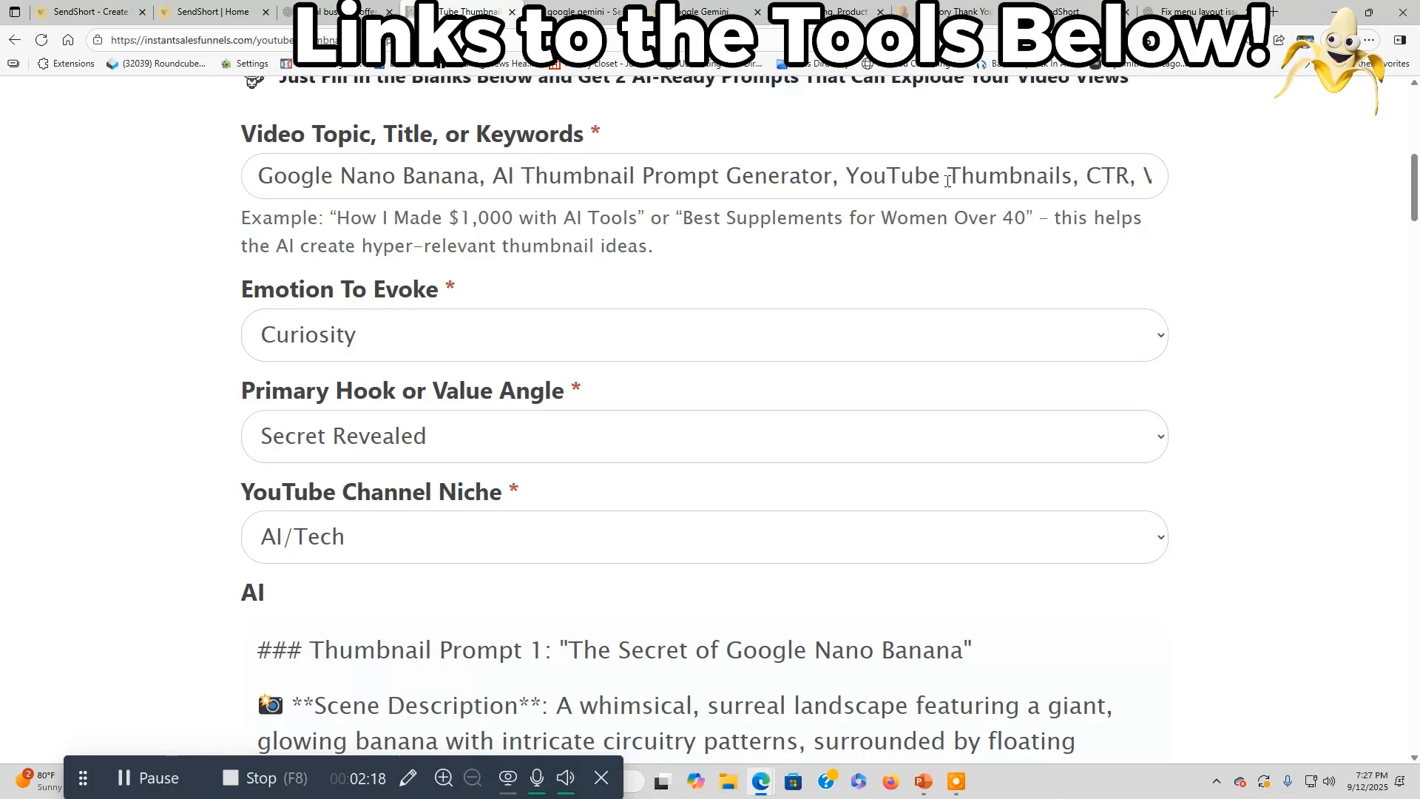
pyautogui.moveTo(703, 11)
pyautogui.scroll(-4, 967, 356)
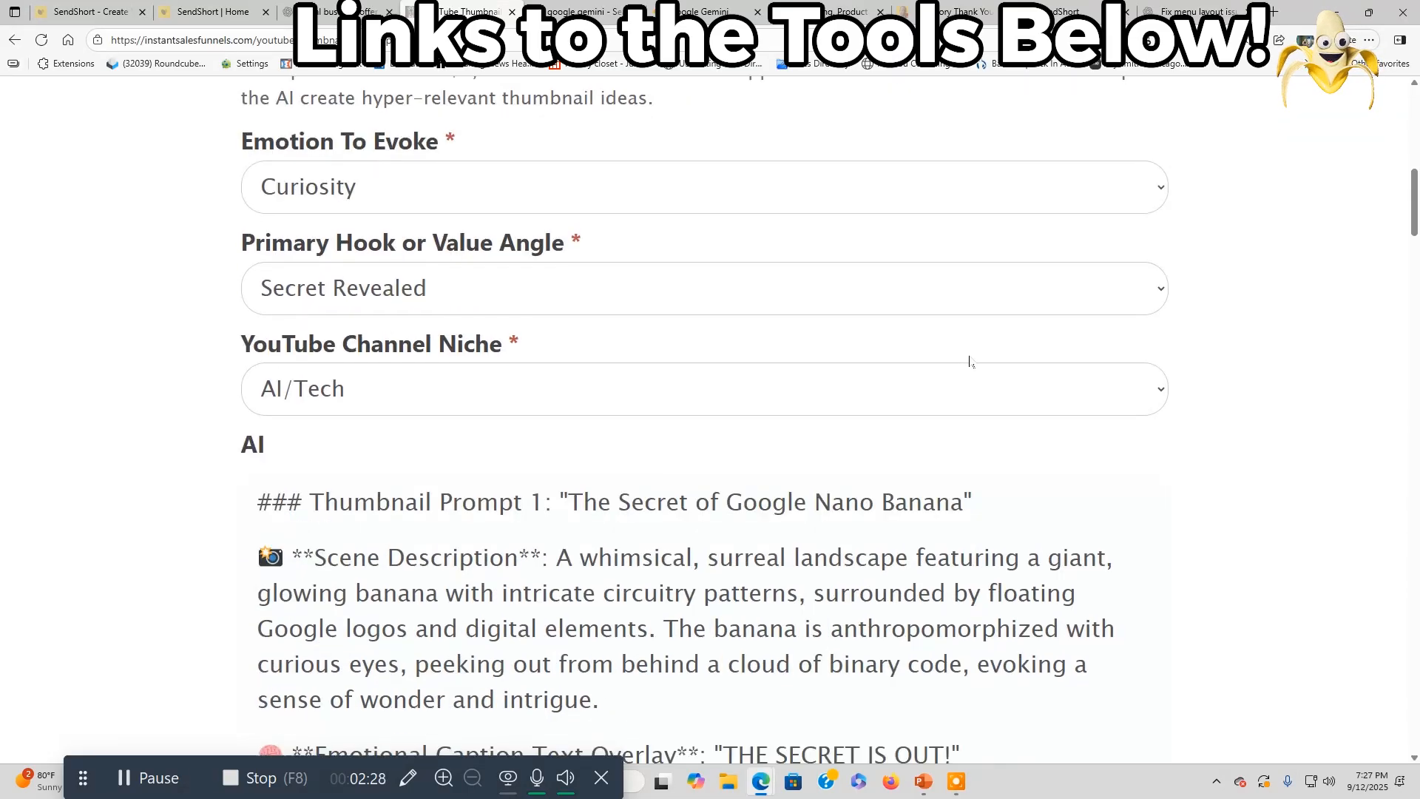
pyautogui.scroll(-1, 967, 356)
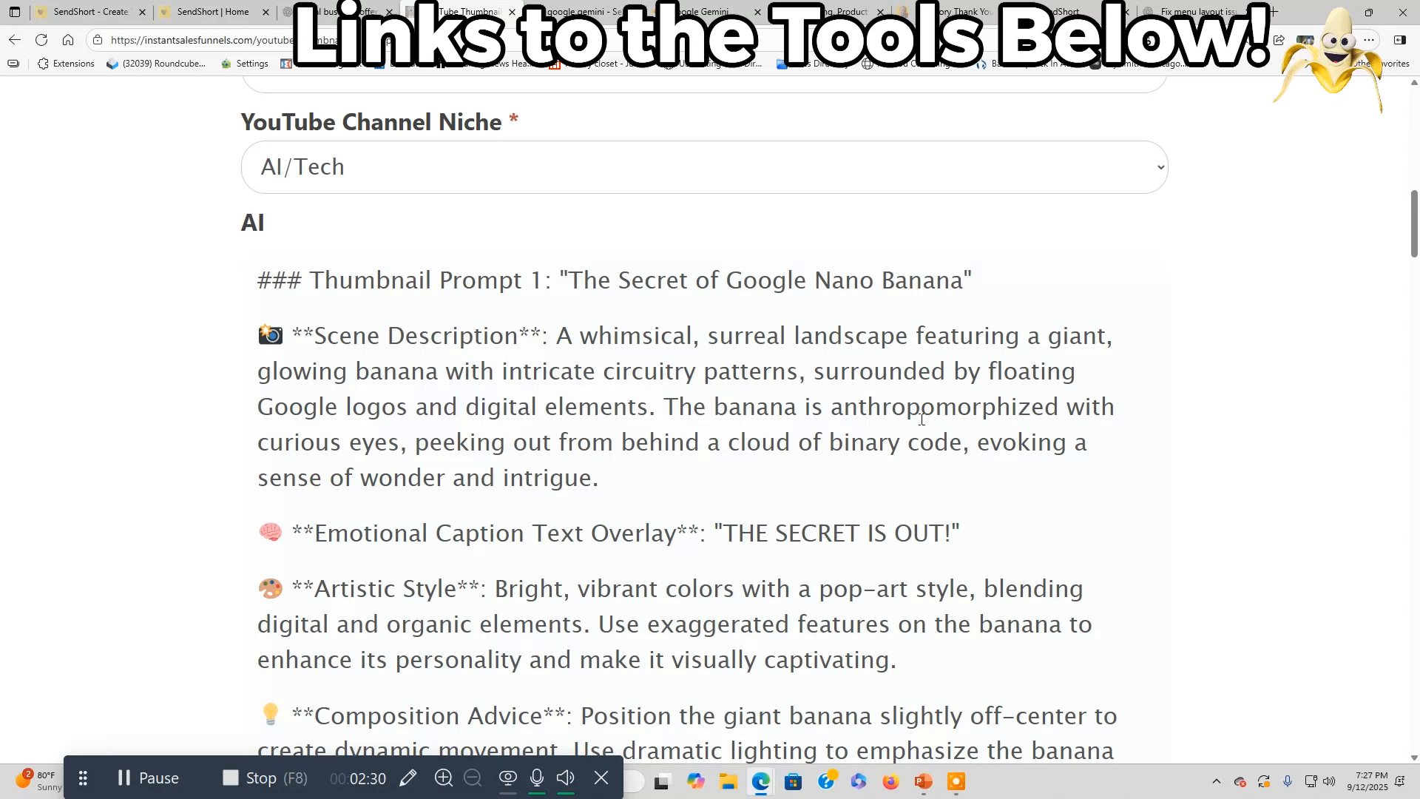
pyautogui.scroll(-2, 922, 421)
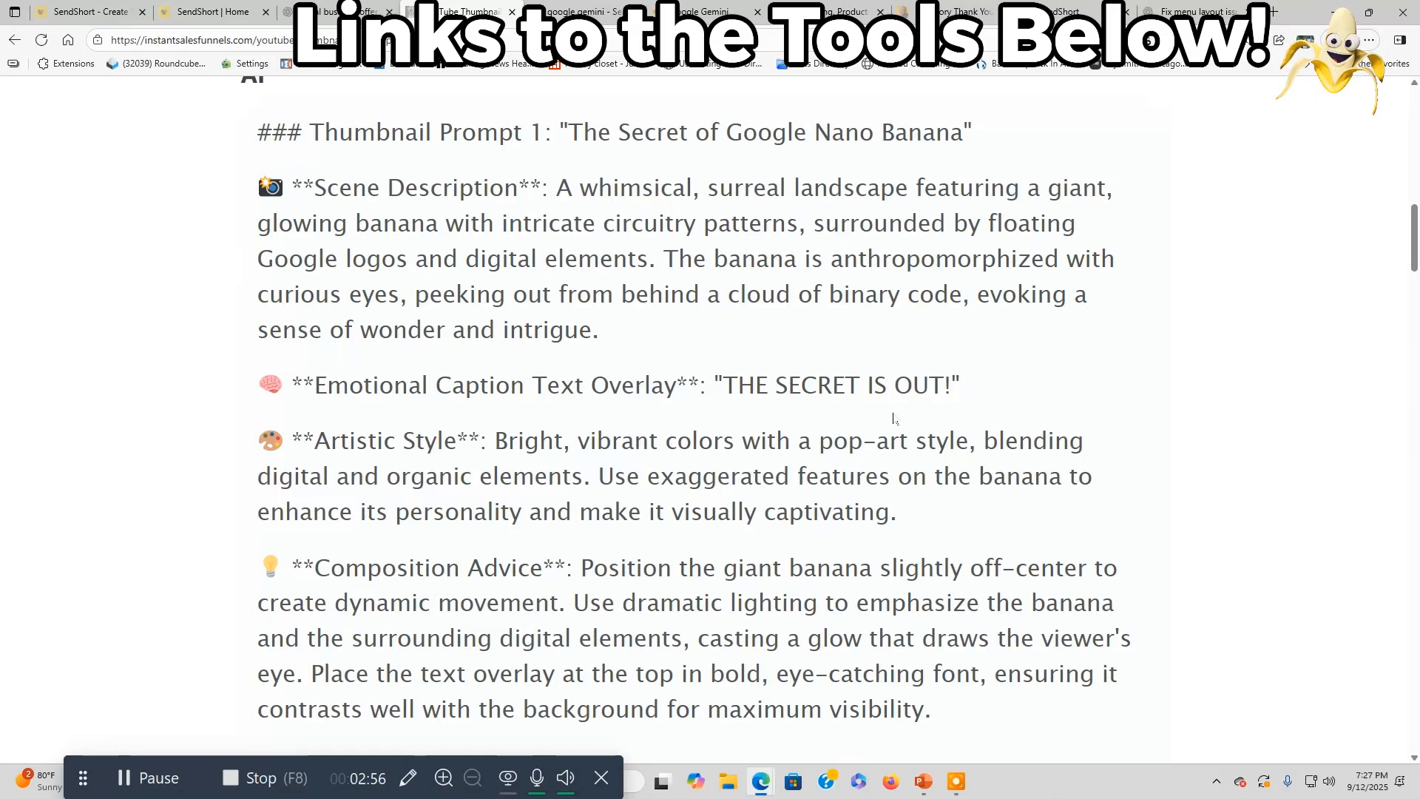
pyautogui.scroll(-2, 895, 418)
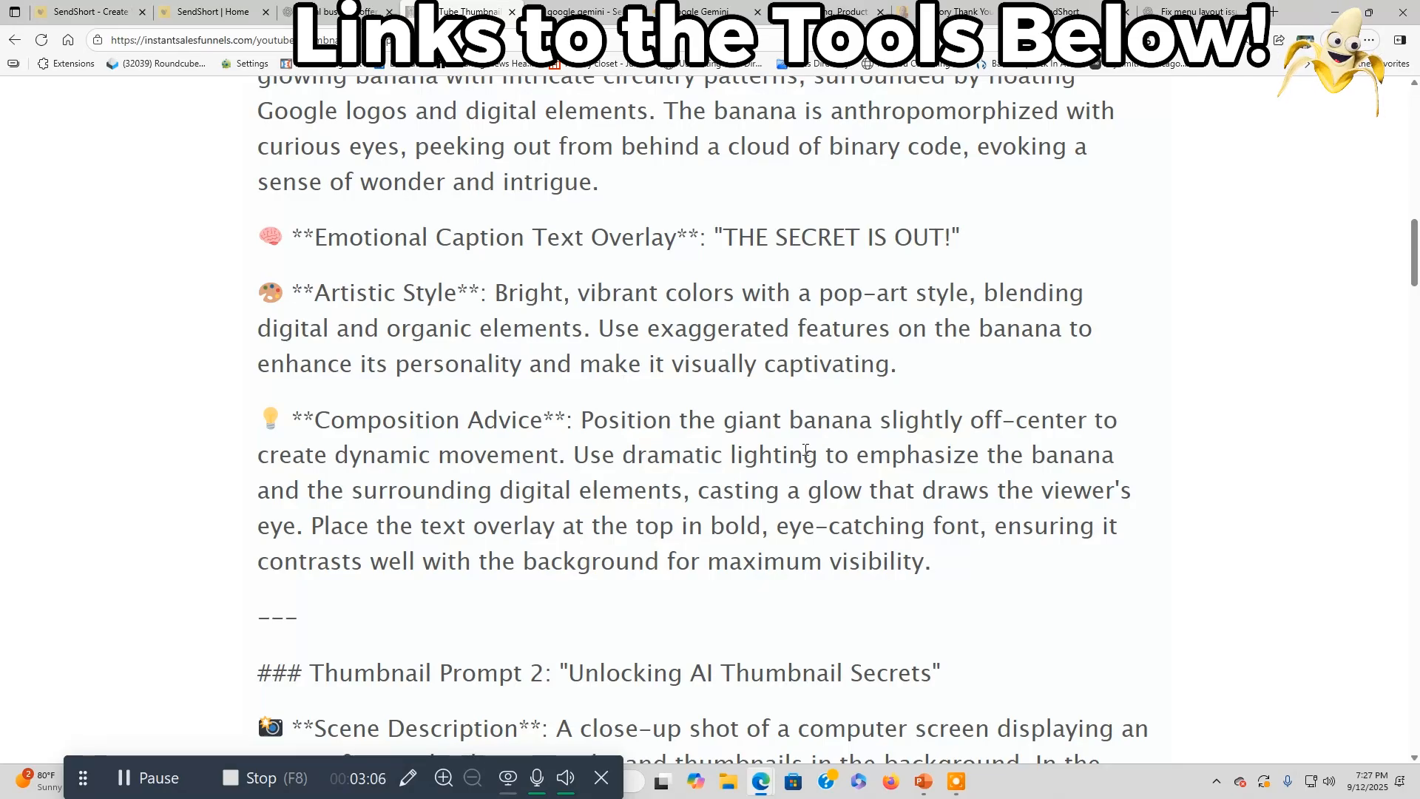
pyautogui.scroll(-2, 867, 479)
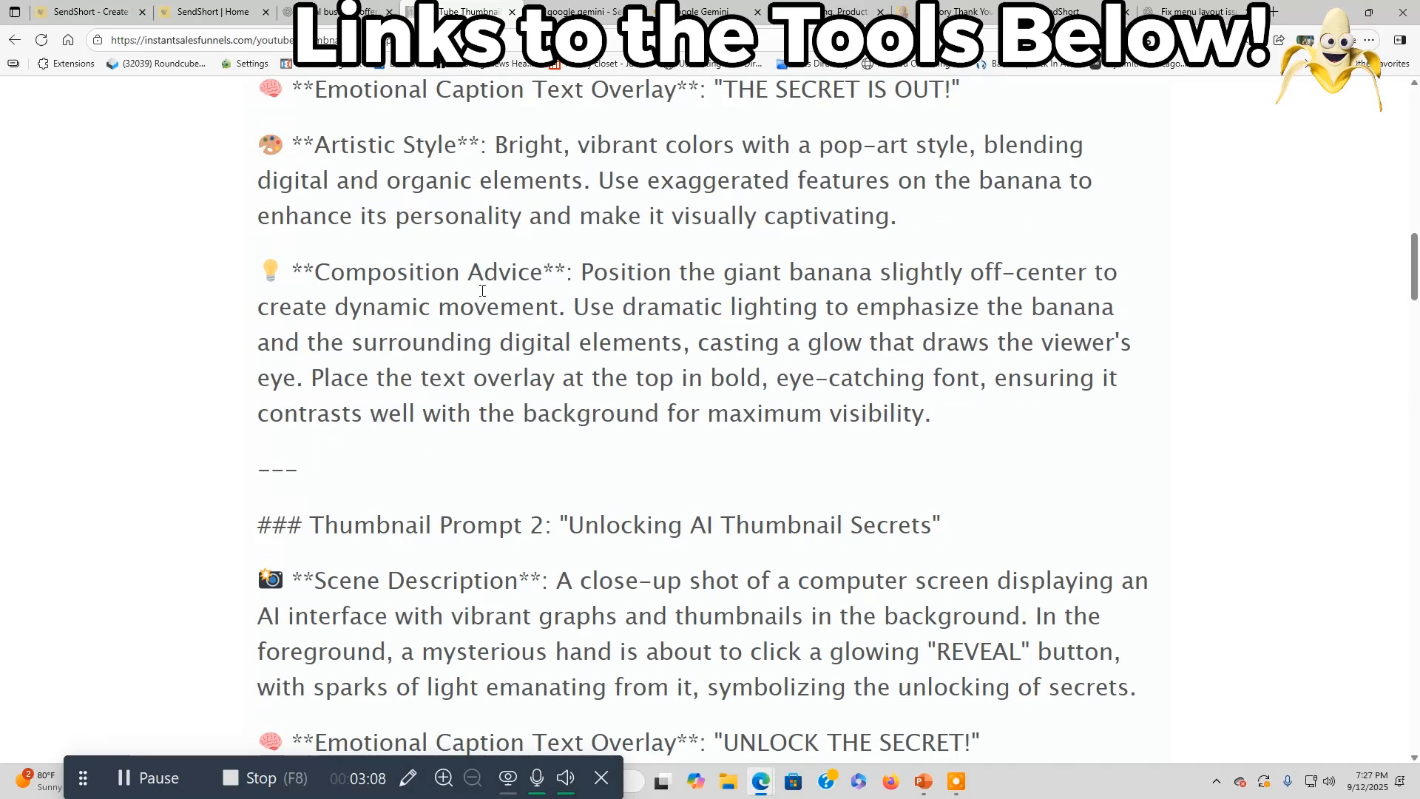
pyautogui.scroll(-2, 847, 410)
pyautogui.scroll(-2, 846, 410)
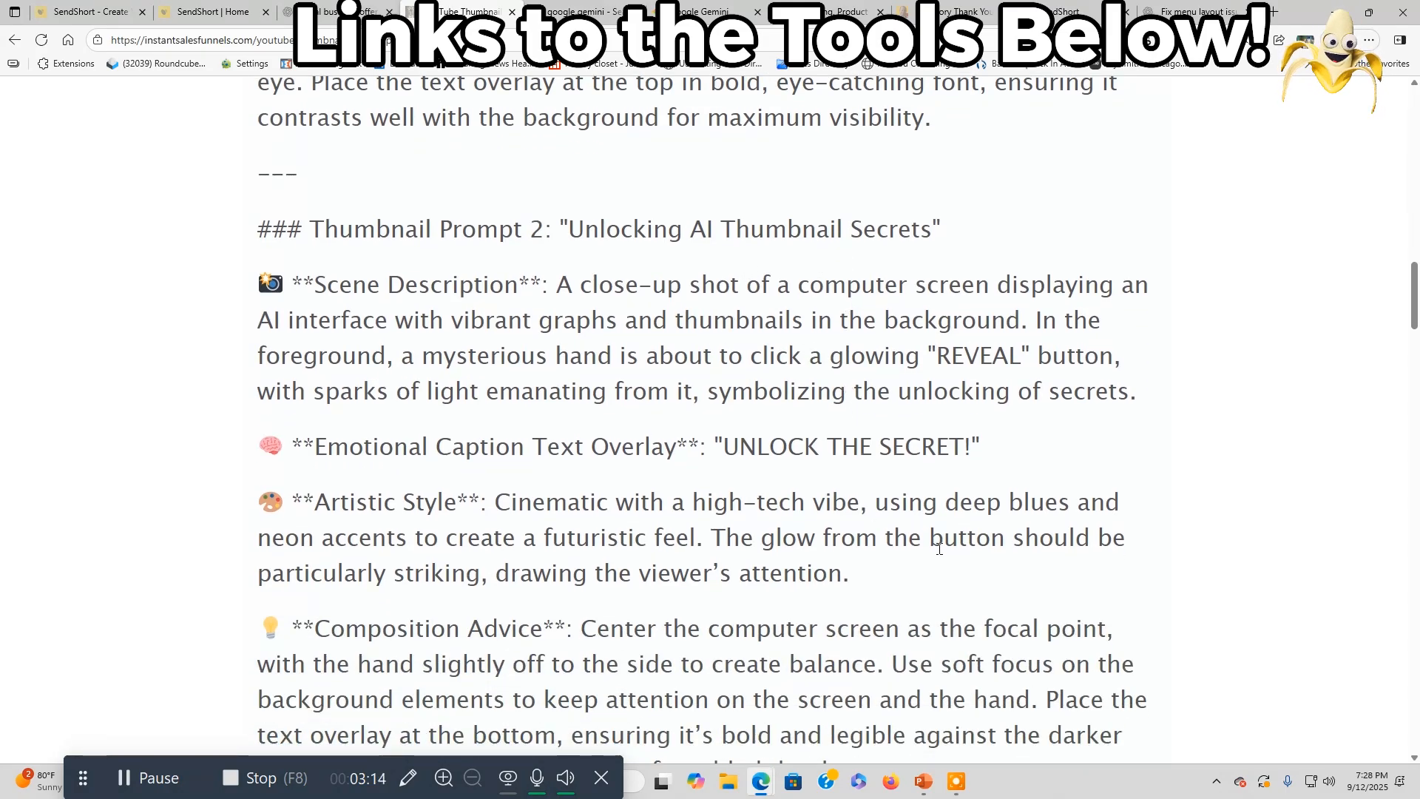
pyautogui.scroll(-2, 938, 549)
pyautogui.scroll(-2, 938, 548)
pyautogui.scroll(12, 939, 548)
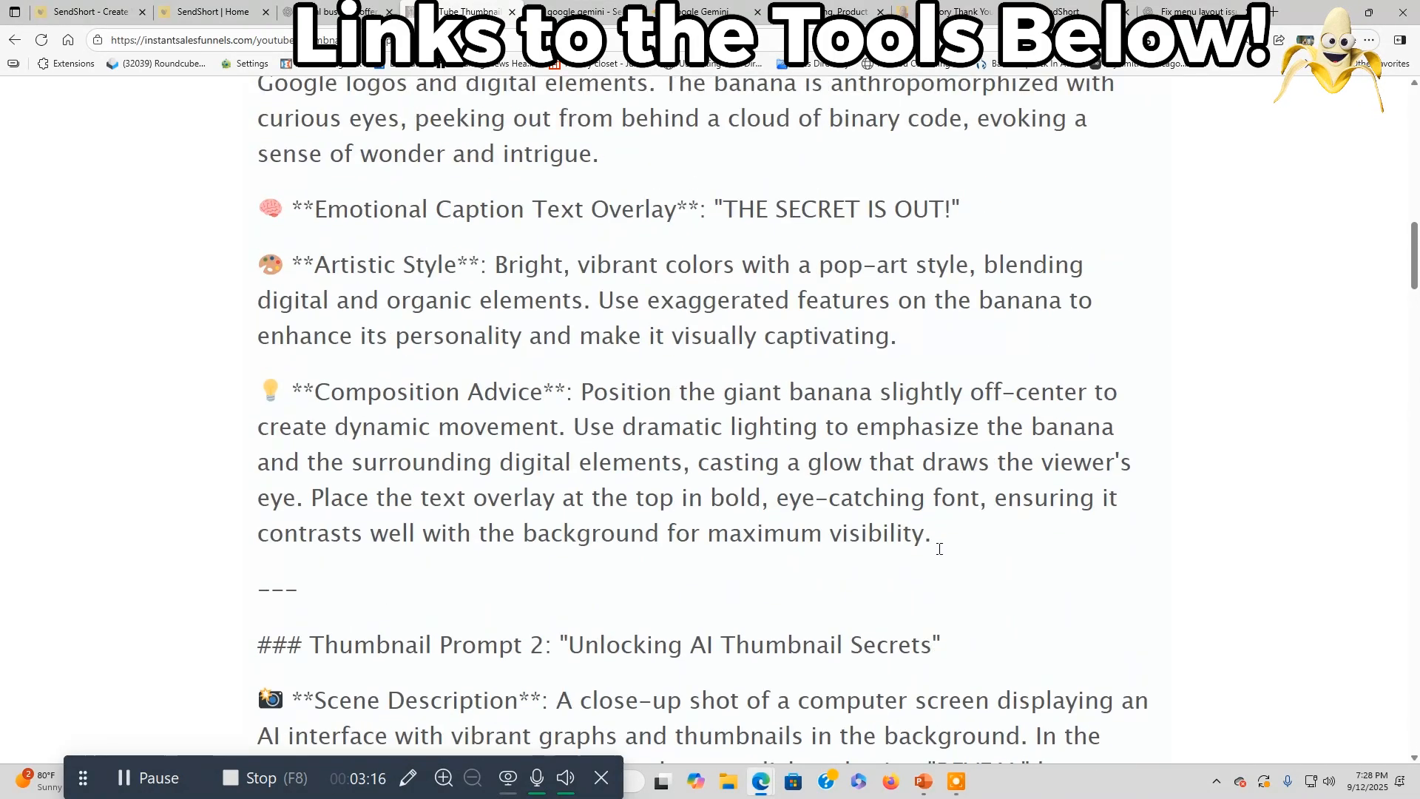
pyautogui.scroll(5, 939, 548)
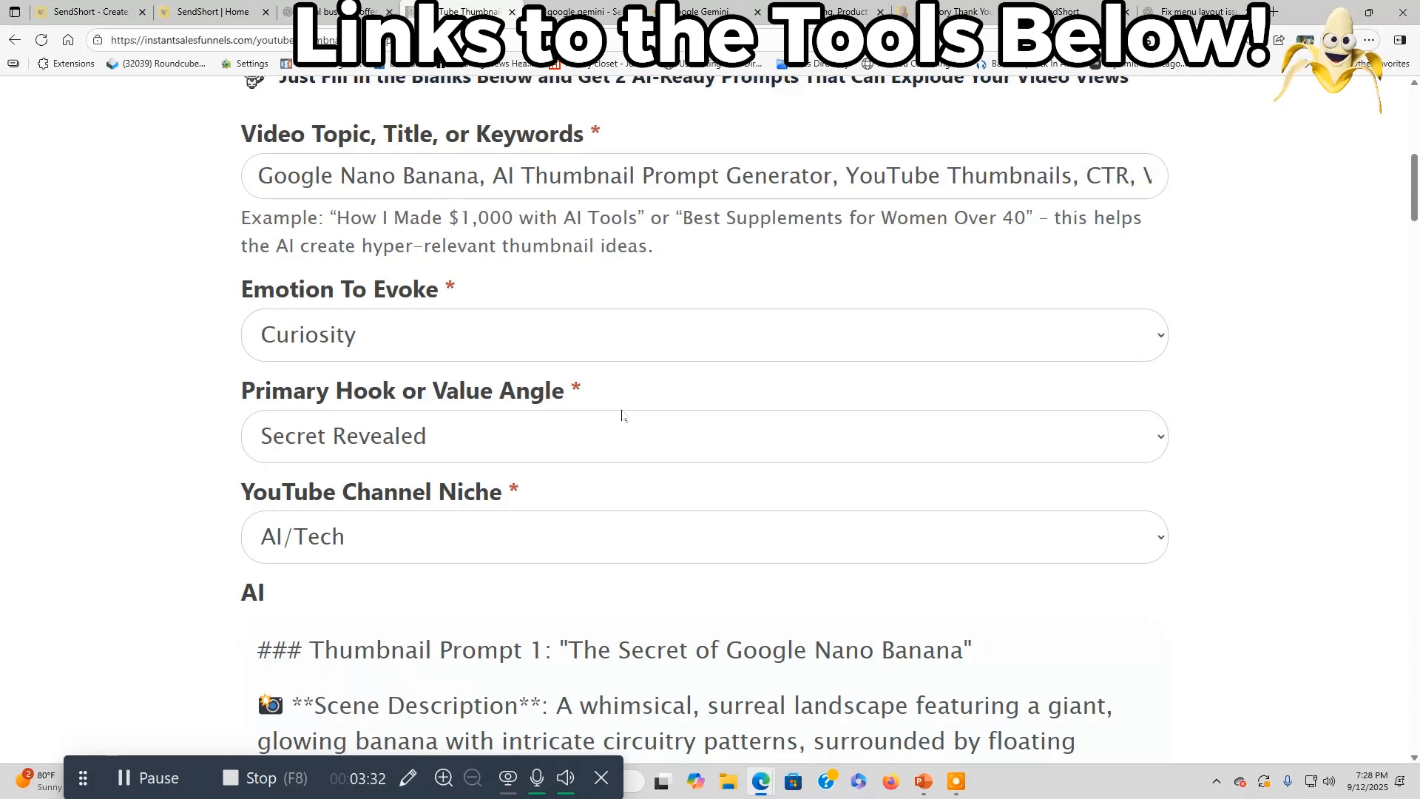
pyautogui.scroll(-4, 849, 542)
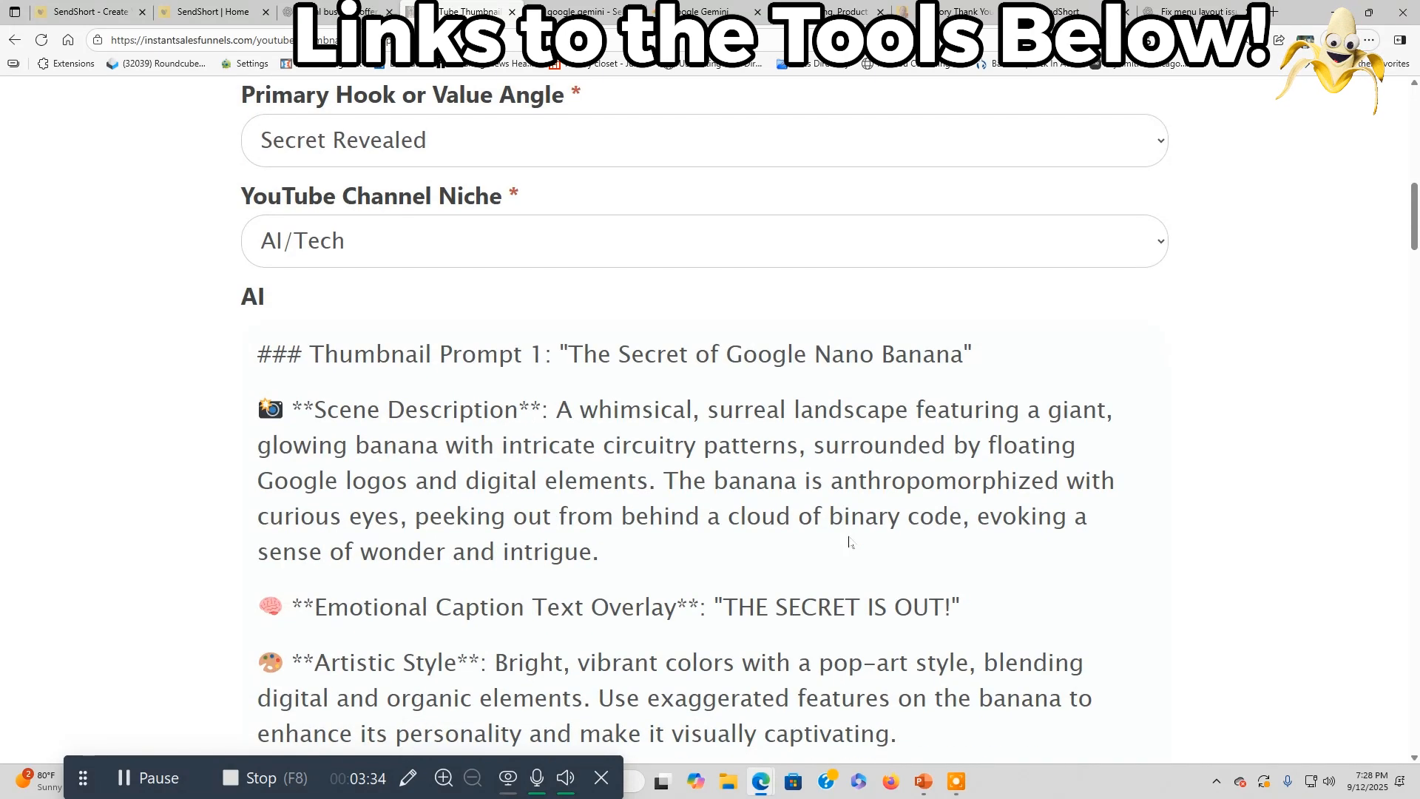
pyautogui.scroll(4, 849, 542)
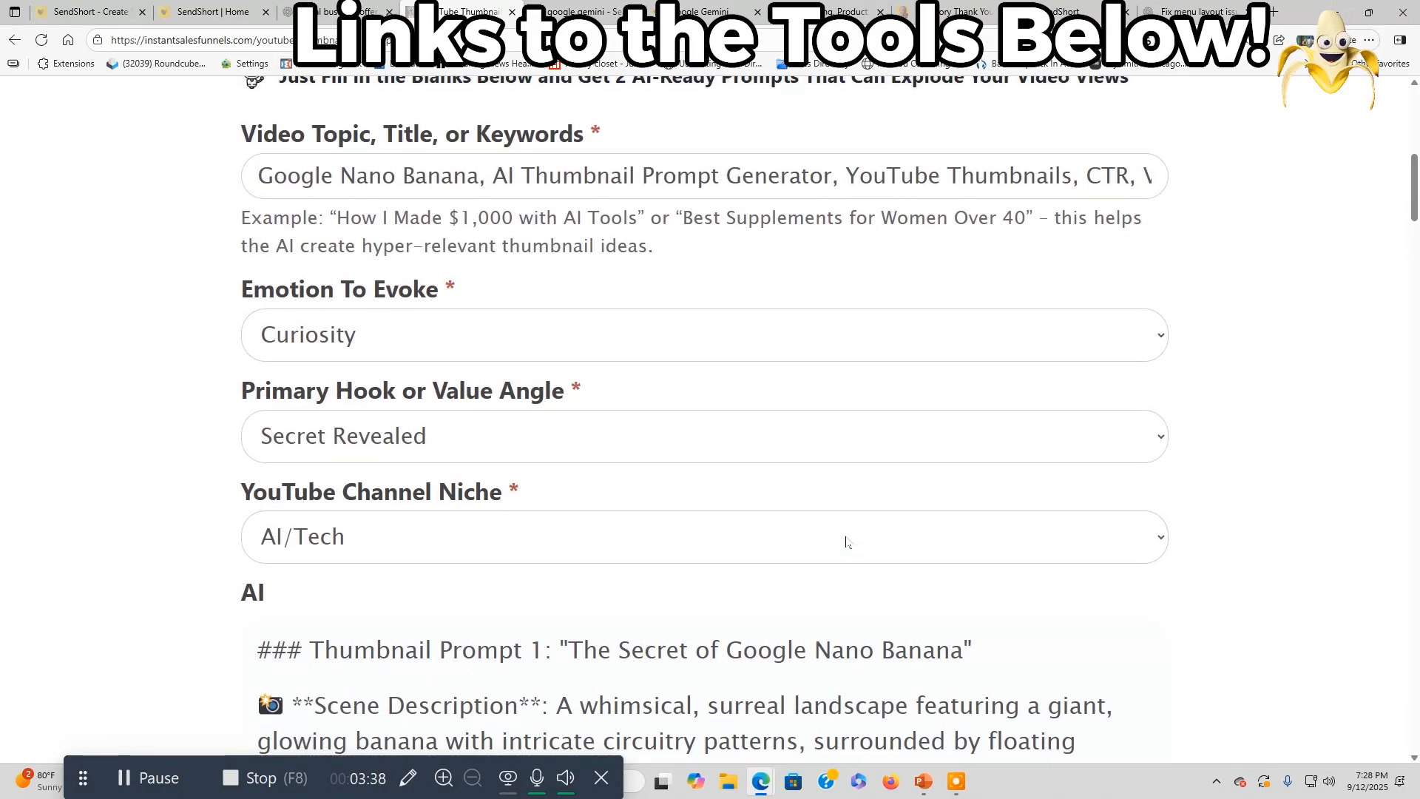
# Copy the full text of Thumbnail Prompt 1, "The Secret of Google Nano Banana", and switch to the Gemini image chat
pyautogui.scroll(-3, 846, 542)
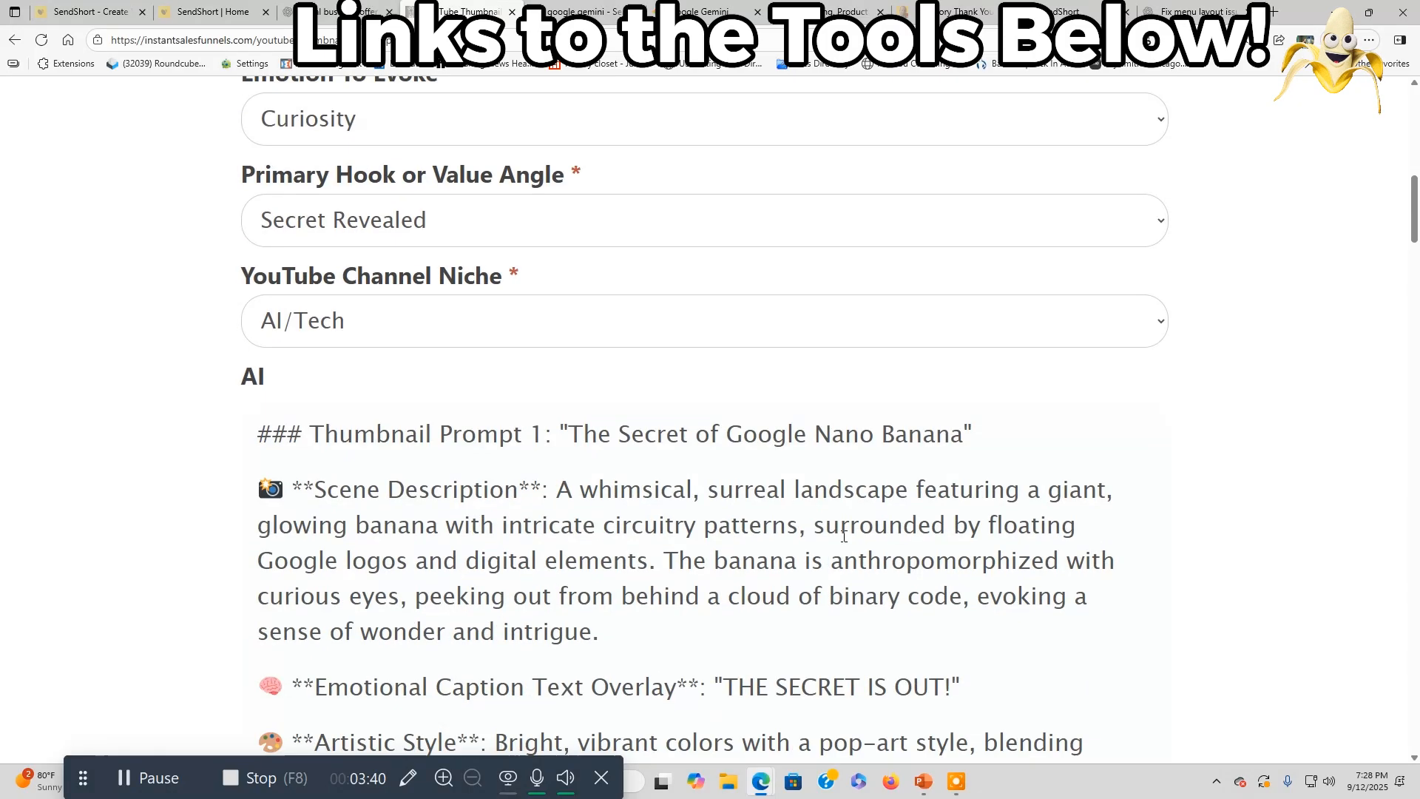
pyautogui.scroll(-2, 840, 537)
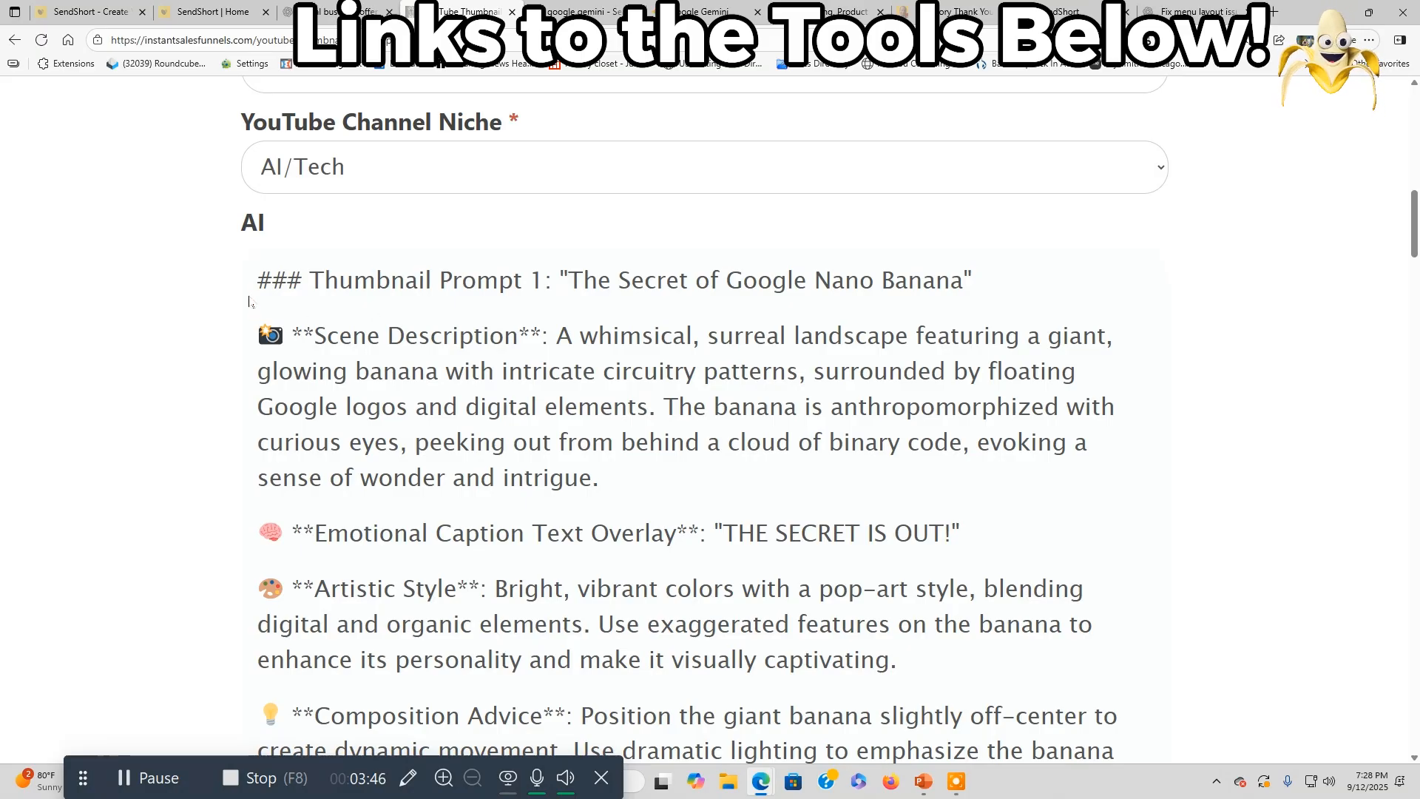
pyautogui.moveTo(262, 283); pyautogui.dragTo(933, 562)
pyautogui.scroll(-3, 608, 446)
pyautogui.scroll(-1, 591, 458)
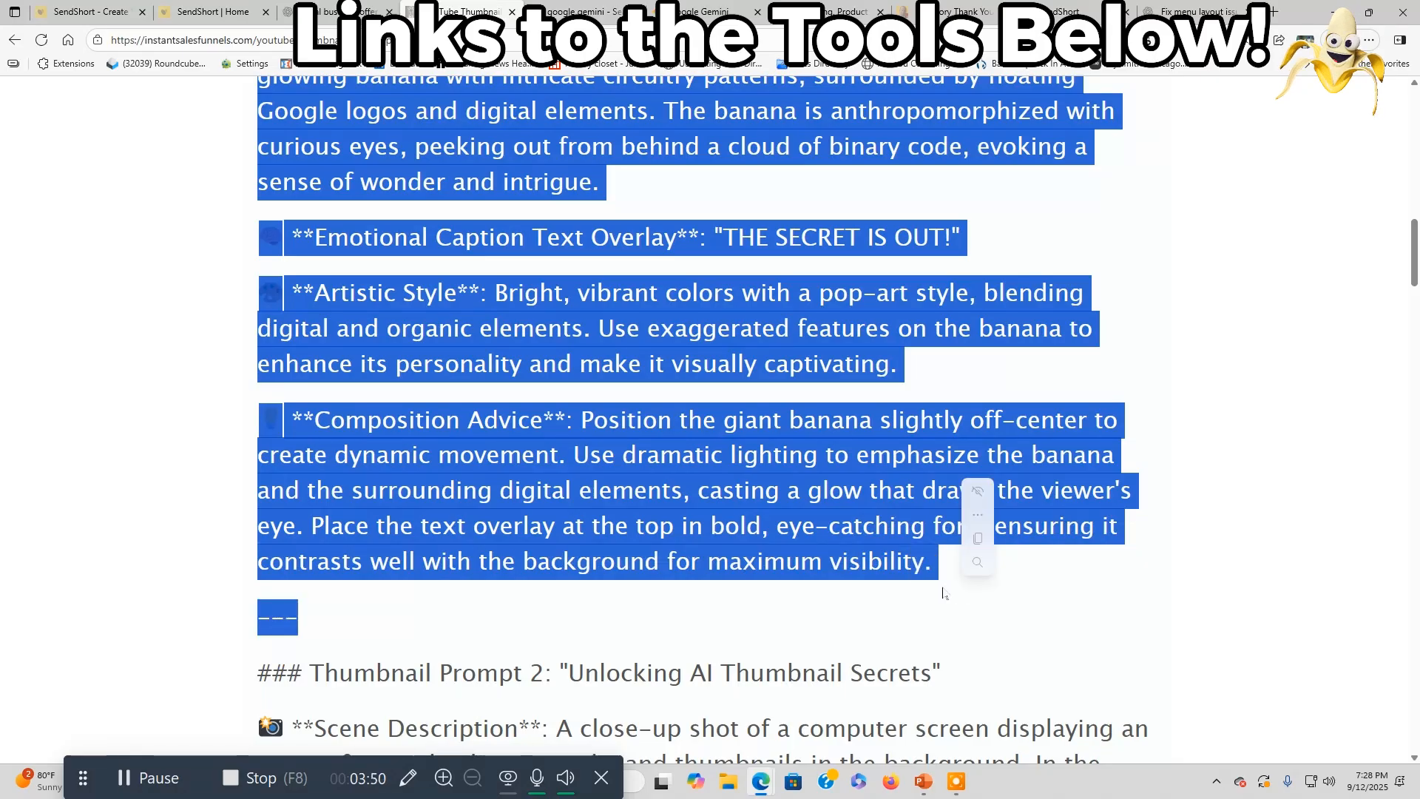
pyautogui.rightClick(912, 568)
pyautogui.click(931, 576)
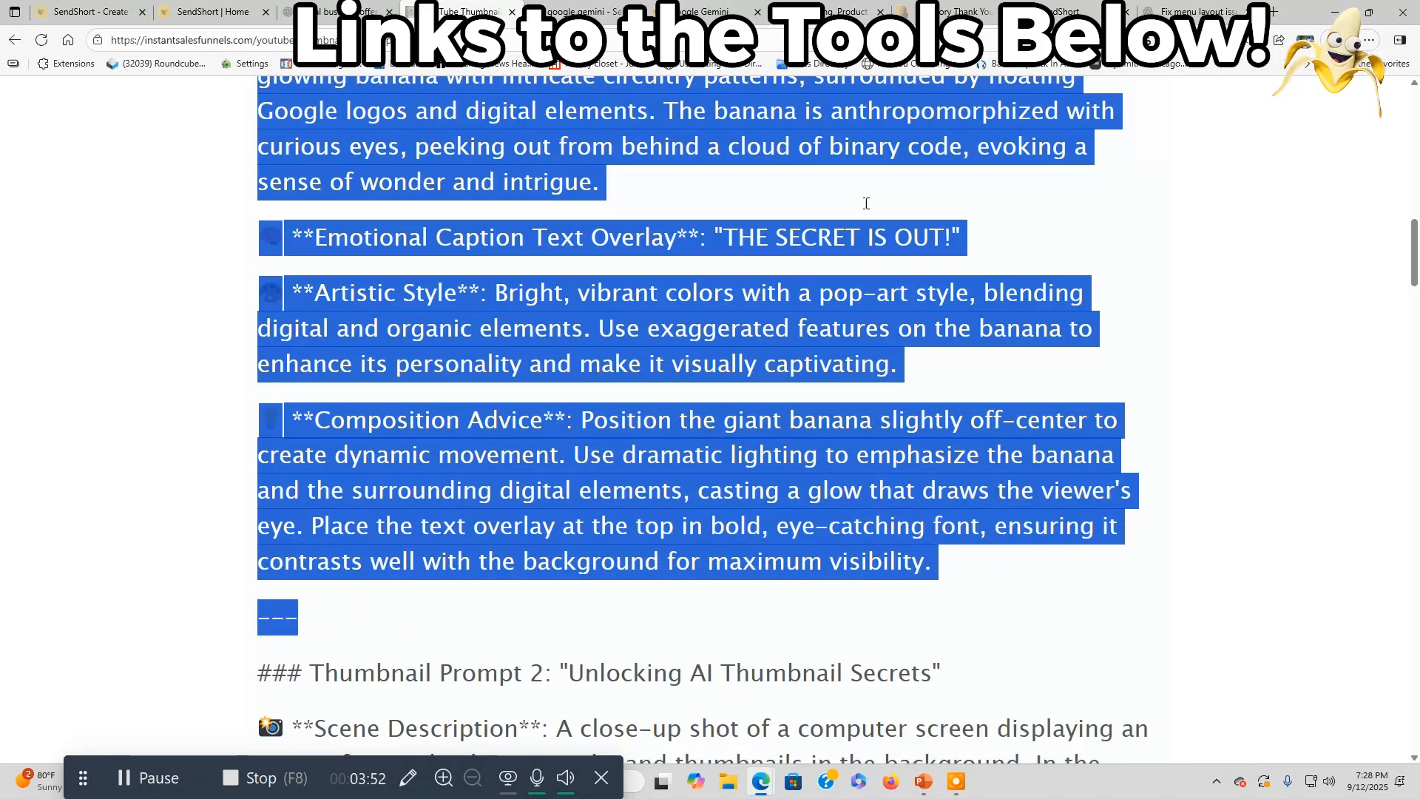
pyautogui.click(706, 12)
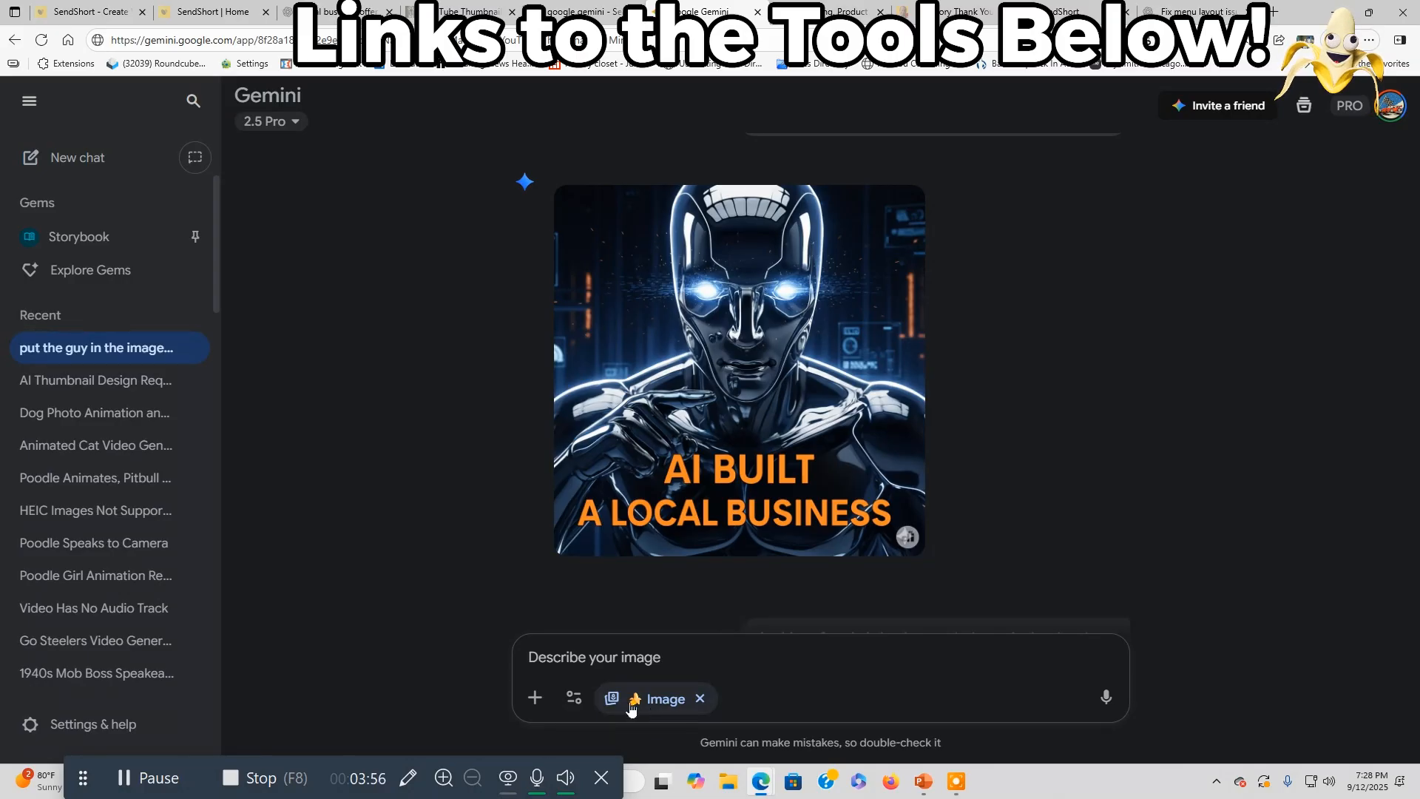
# Submit the copied Thumbnail Prompt 1 as an image request with the Create images tool enabled
pyautogui.click(575, 701)
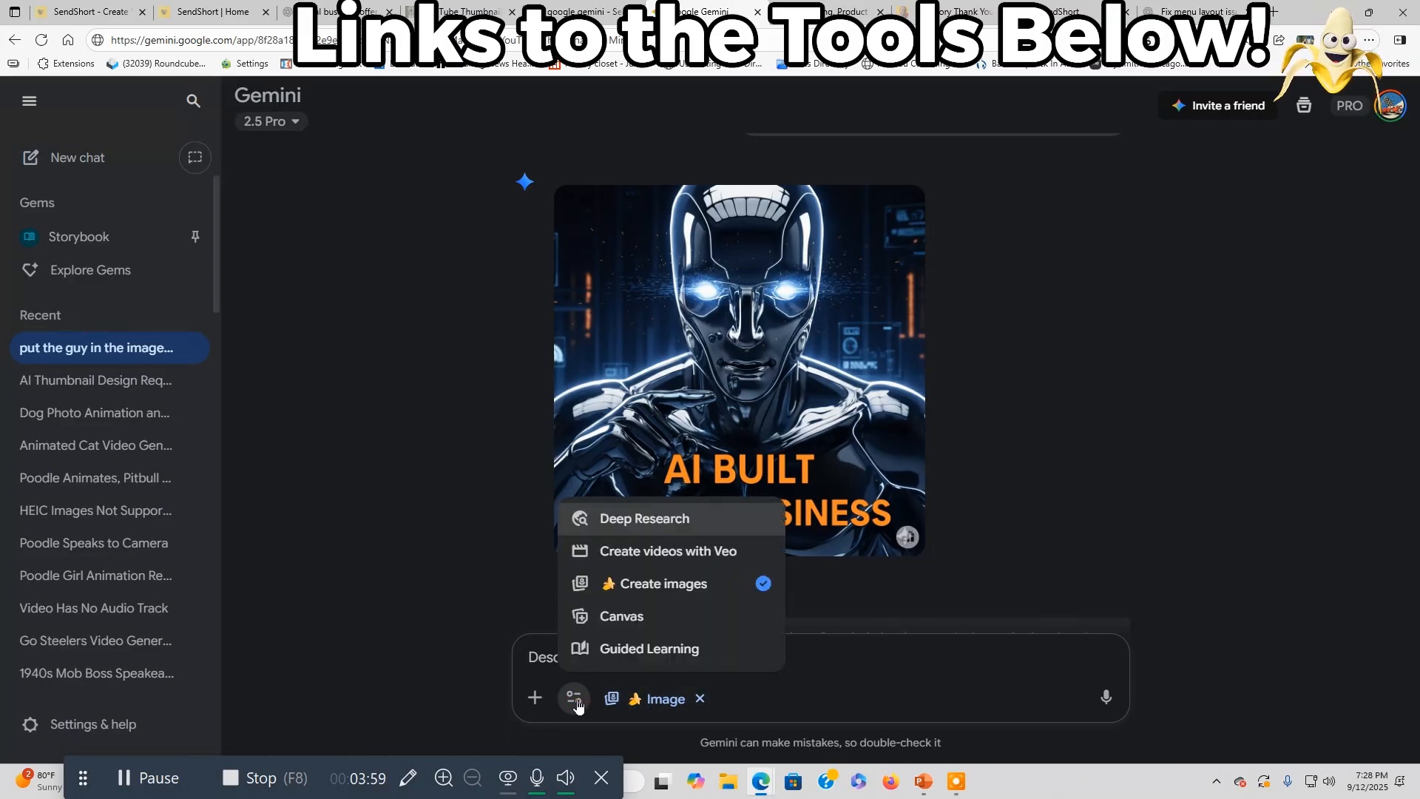
pyautogui.click(656, 594)
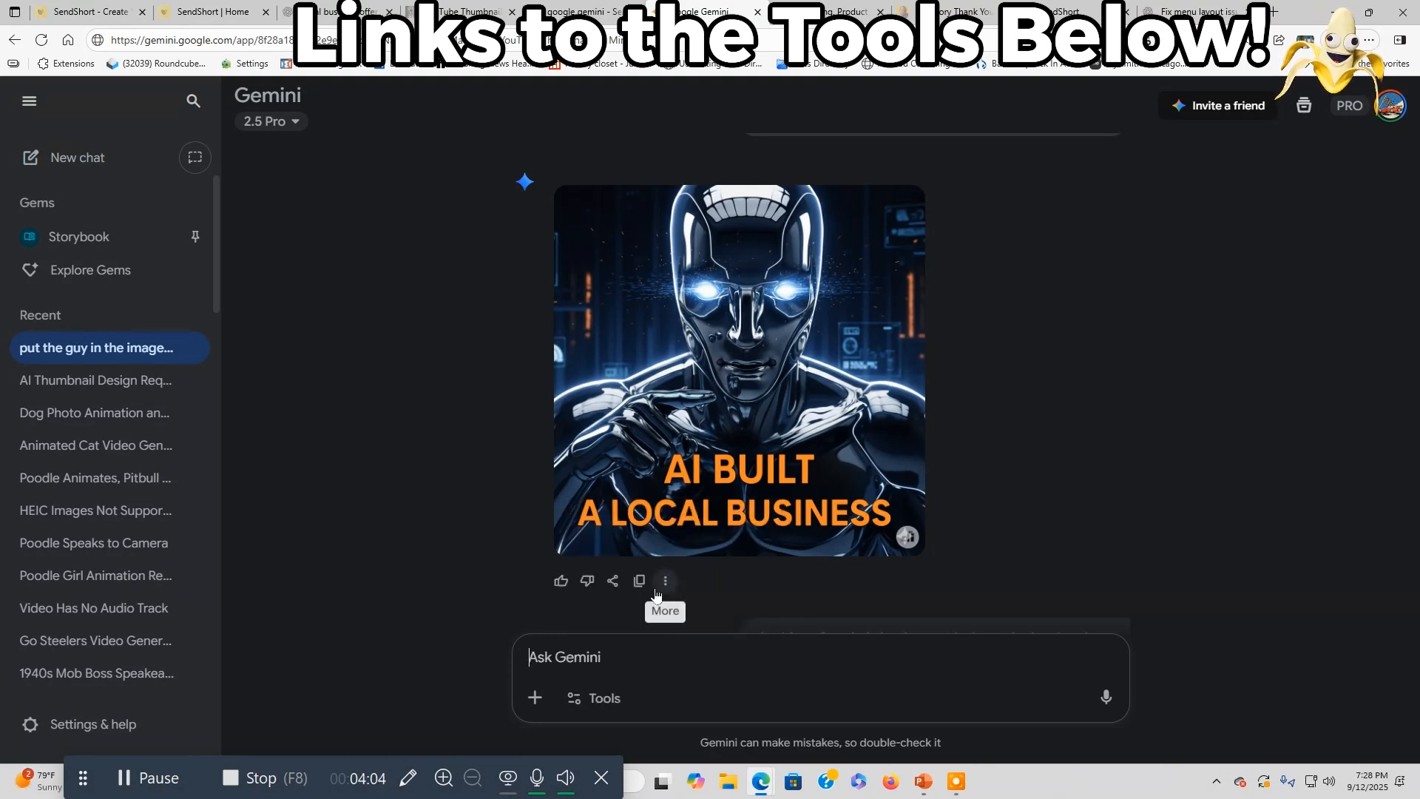
pyautogui.click(588, 703)
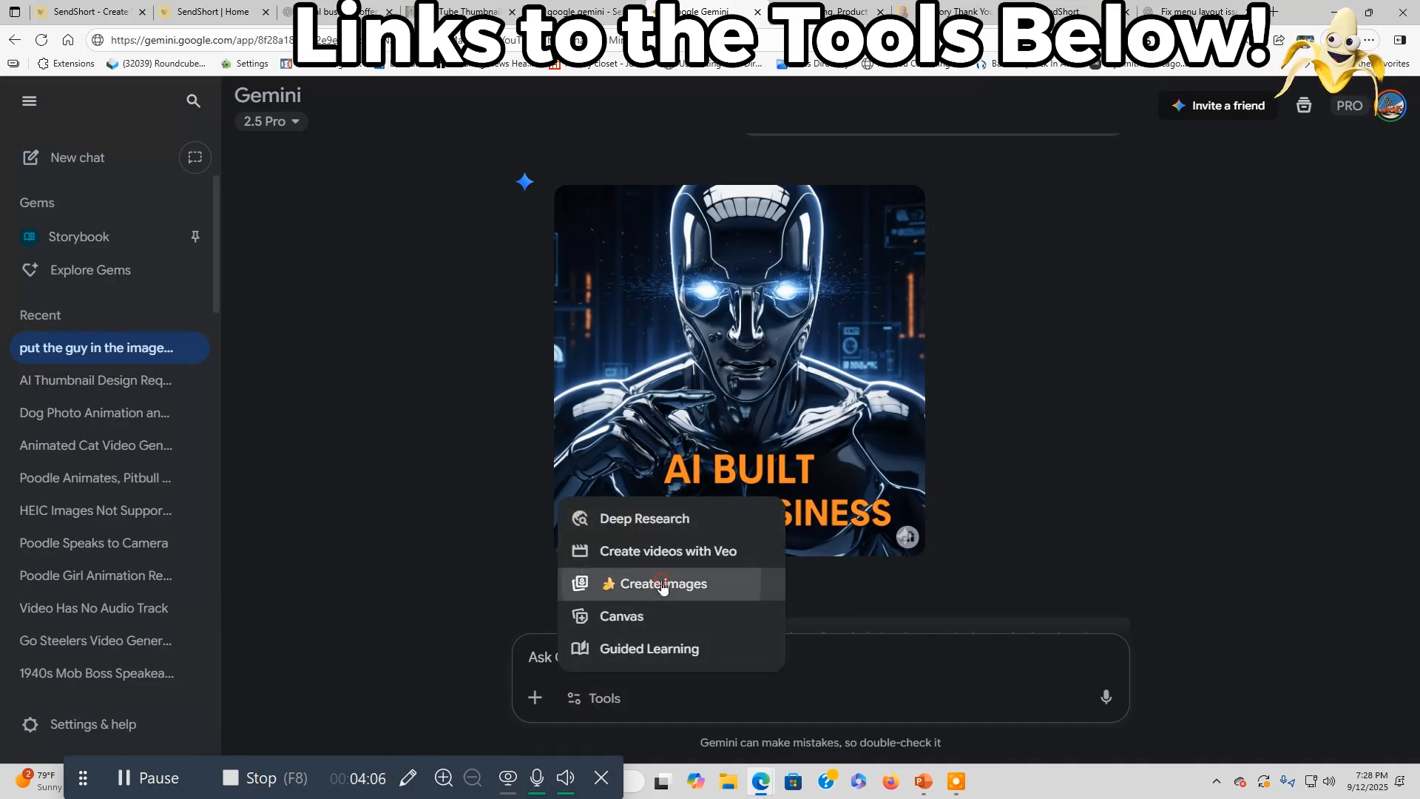
pyautogui.click(596, 583)
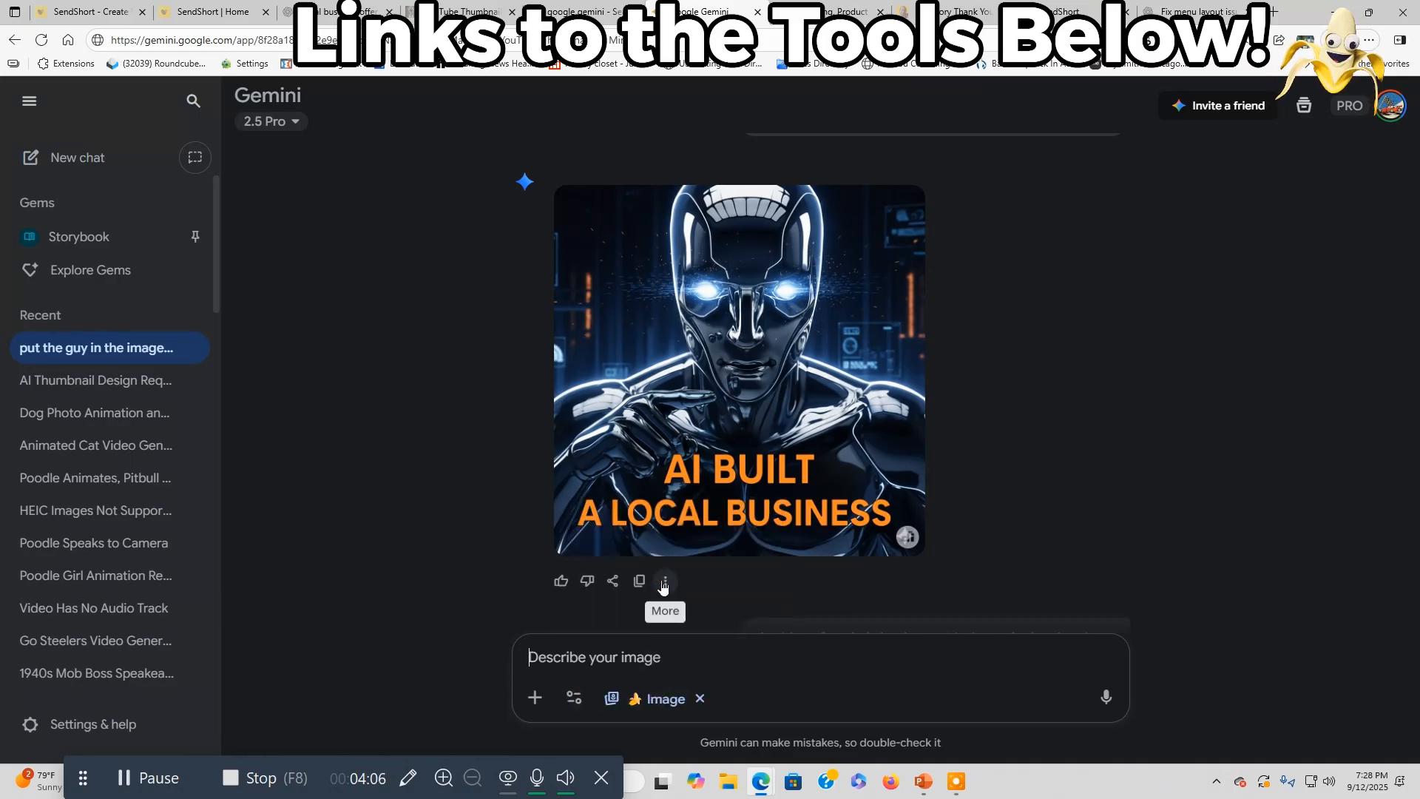
pyautogui.rightClick(600, 659)
pyautogui.click(673, 518)
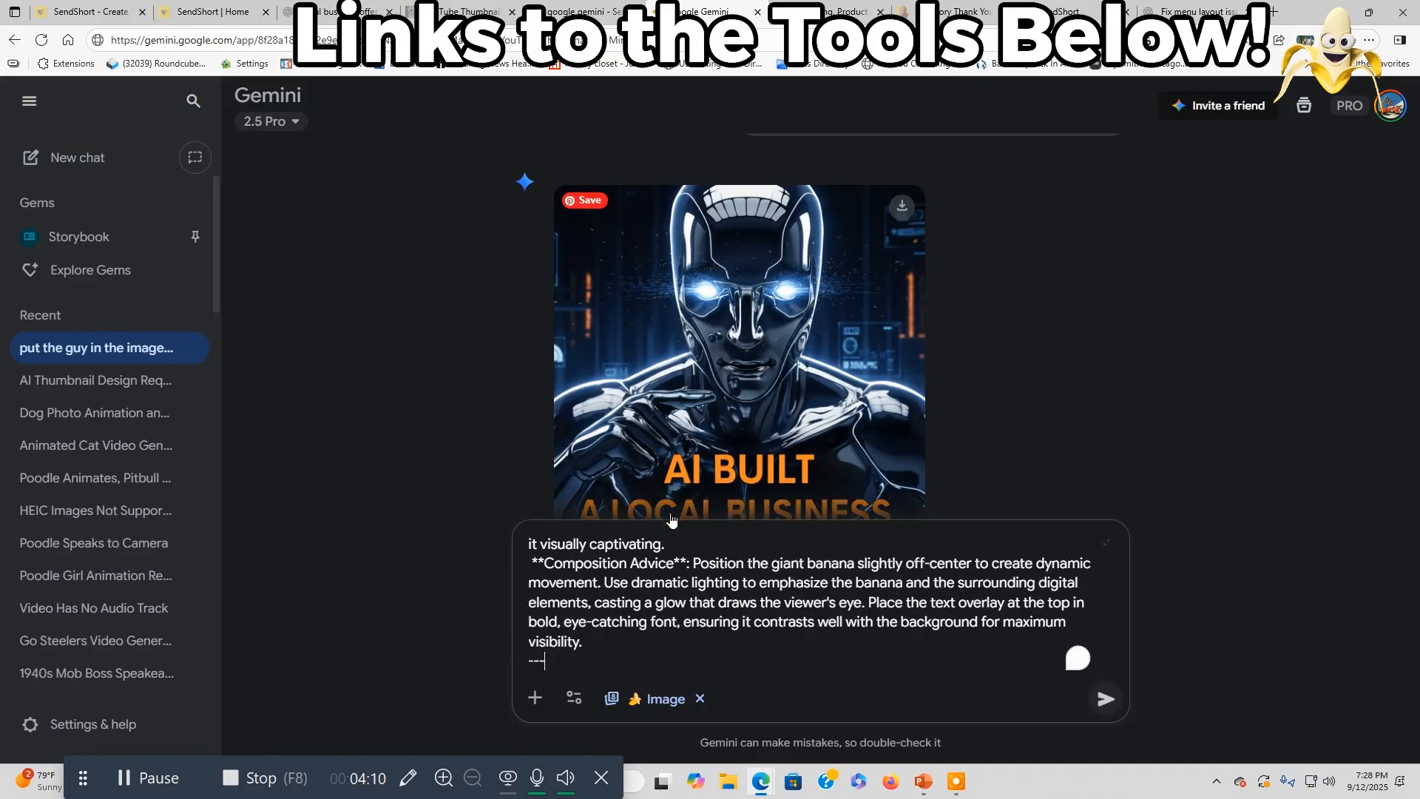
pyautogui.click(1105, 699)
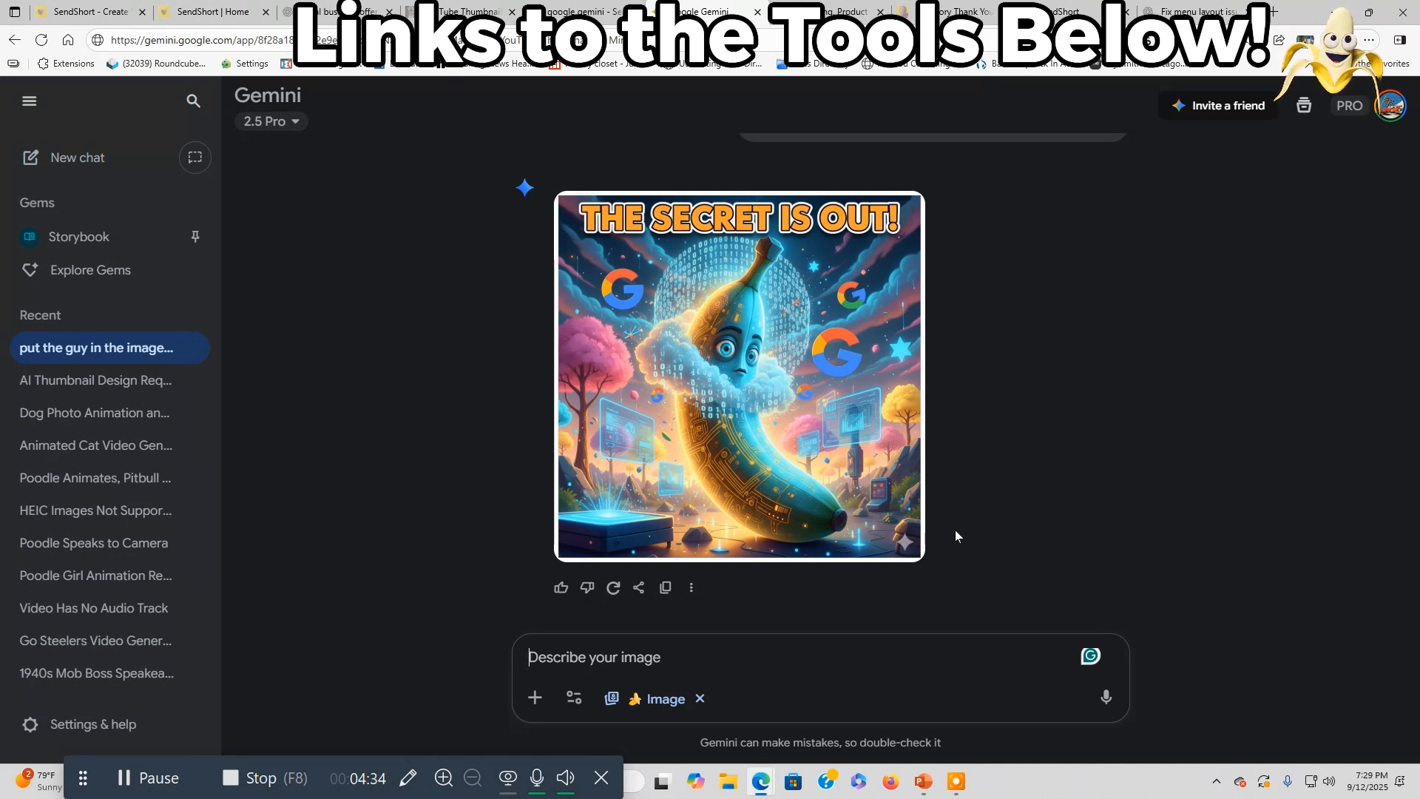
# Return to the YouTube Thumbnail AI Prompt Generator and copy the full text of Thumbnail Prompt 2, "Unlocking AI Thumbnail Secrets"
pyautogui.scroll(1, 955, 529)
pyautogui.scroll(-1, 956, 530)
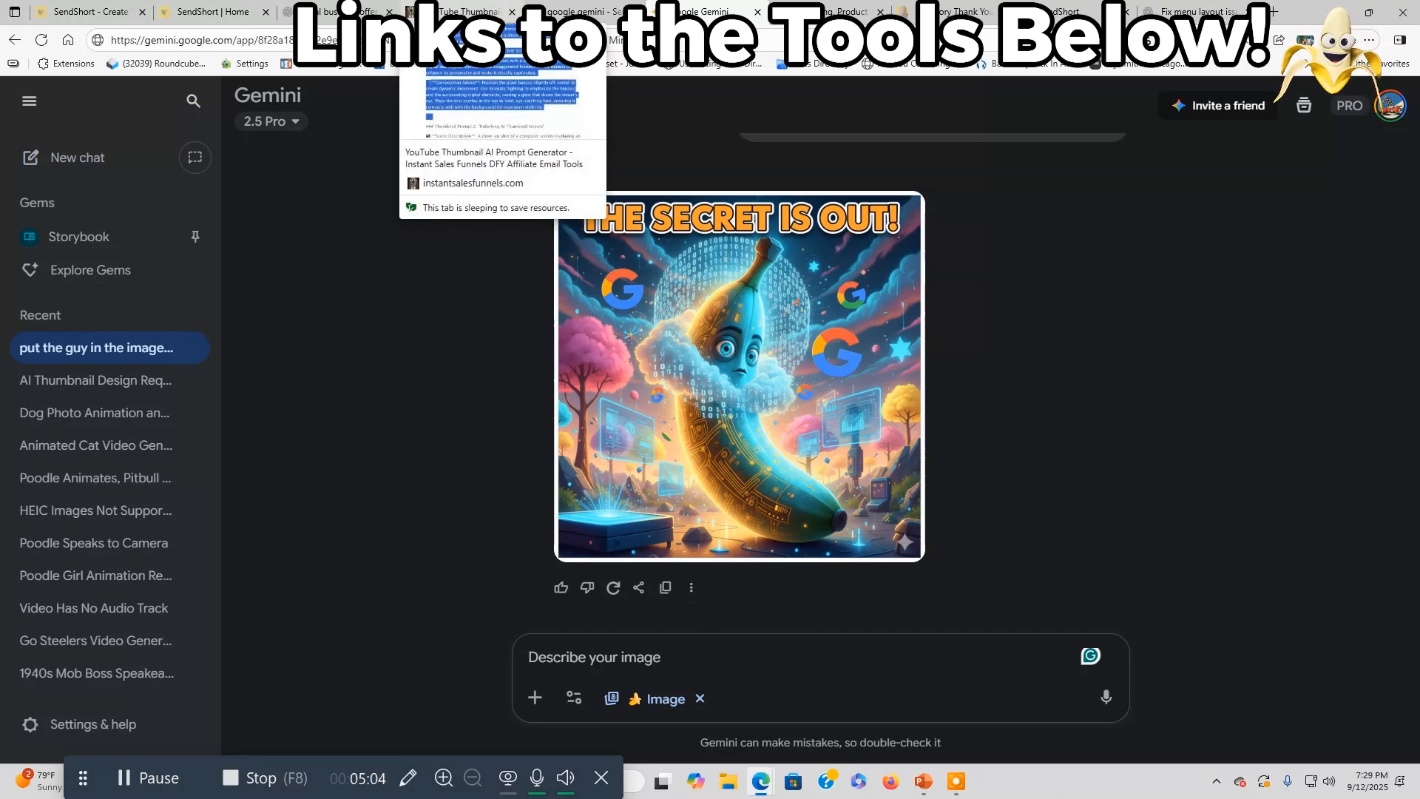
pyautogui.click(466, 11)
pyautogui.scroll(-5, 832, 352)
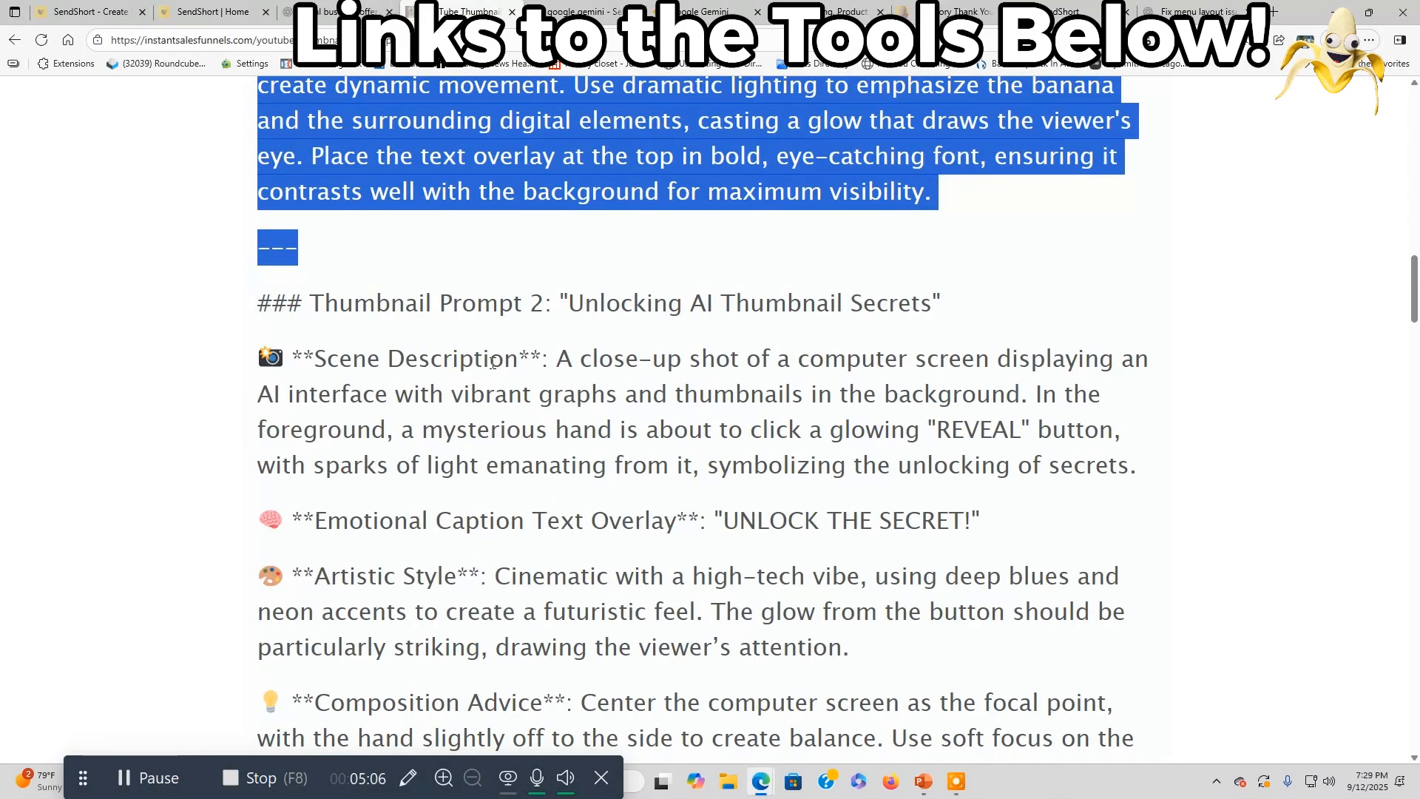
pyautogui.moveTo(259, 302); pyautogui.dragTo(881, 558)
pyautogui.scroll(-3, 658, 463)
pyautogui.scroll(-1, 723, 479)
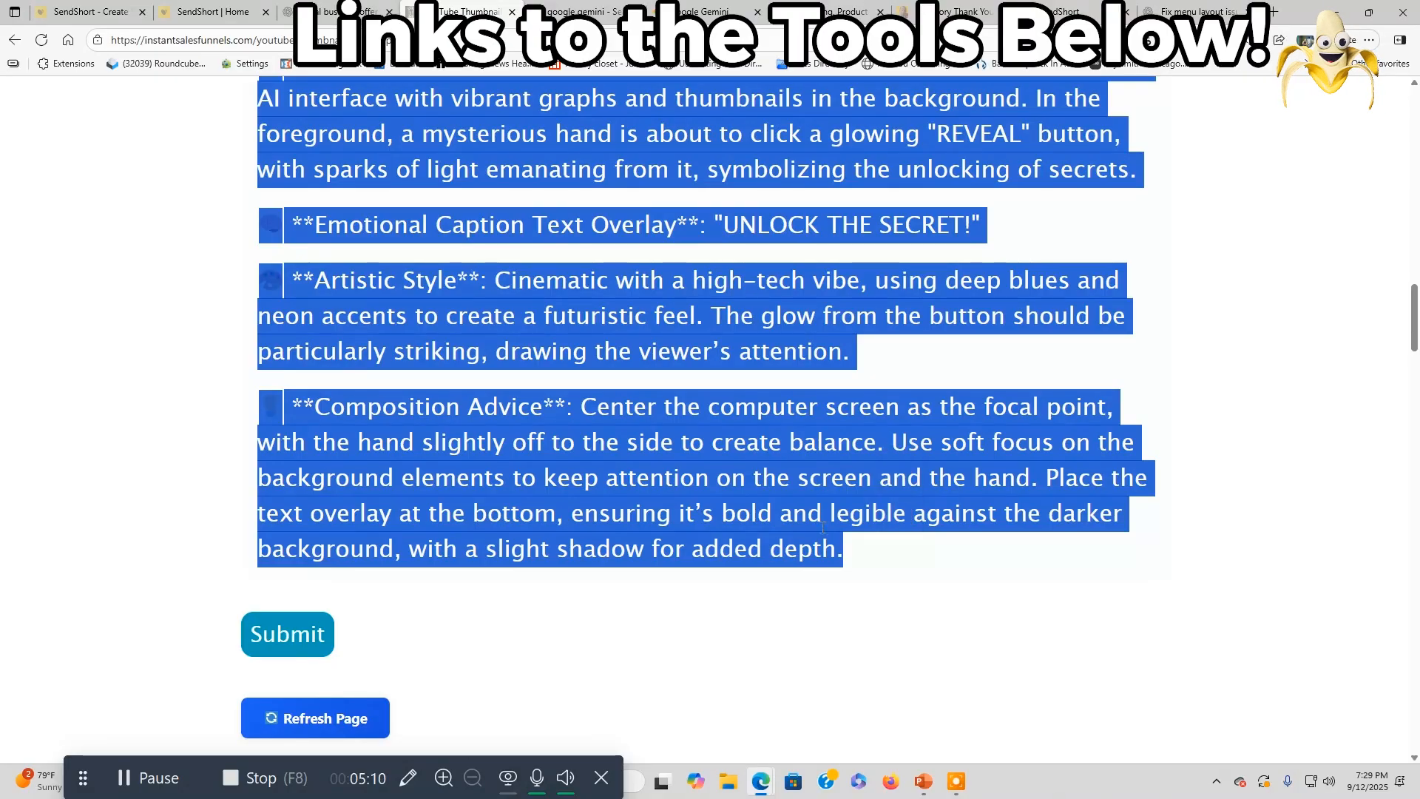
pyautogui.rightClick(848, 554)
pyautogui.click(848, 547)
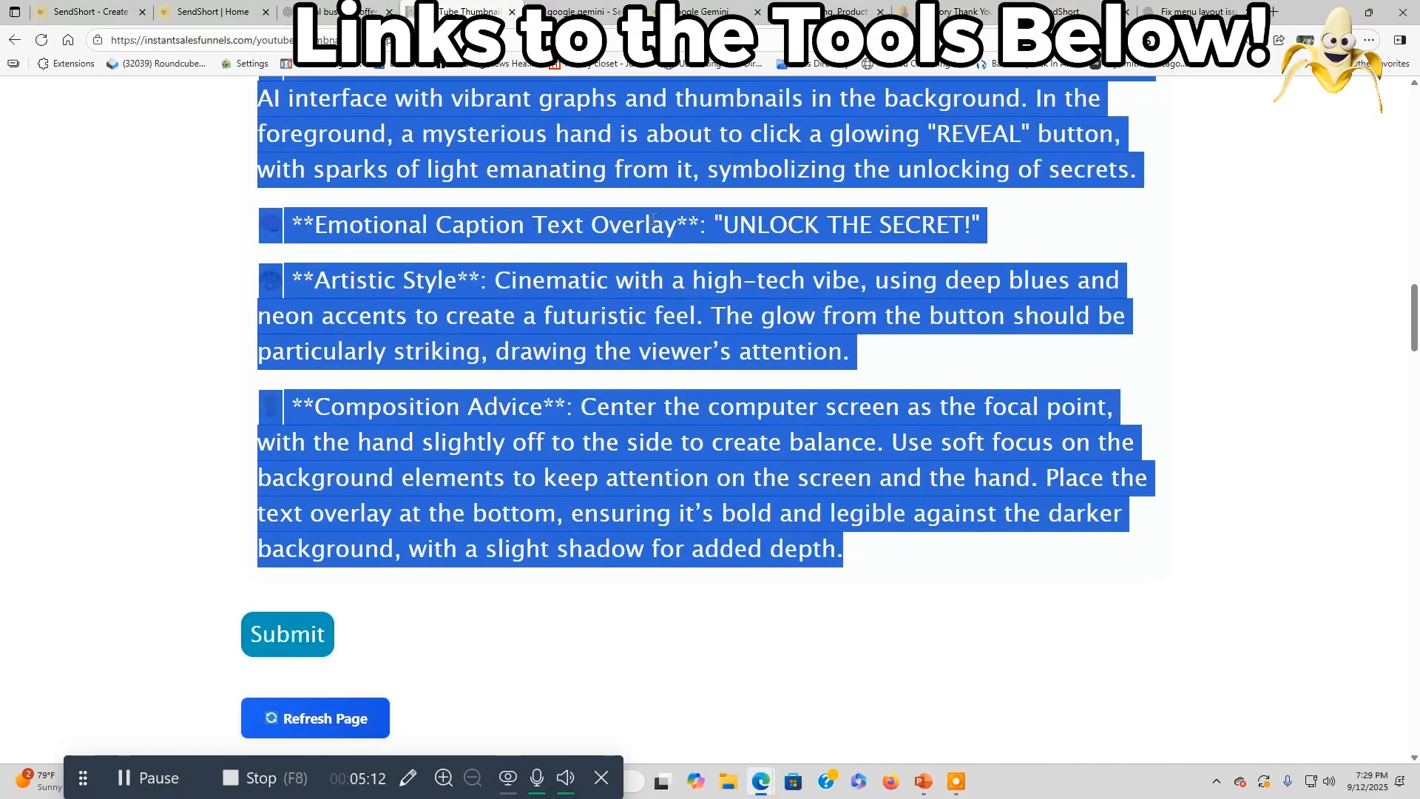
# Switch to the Gemini image chat and submit the copied Thumbnail Prompt 2 as an image request
pyautogui.click(707, 11)
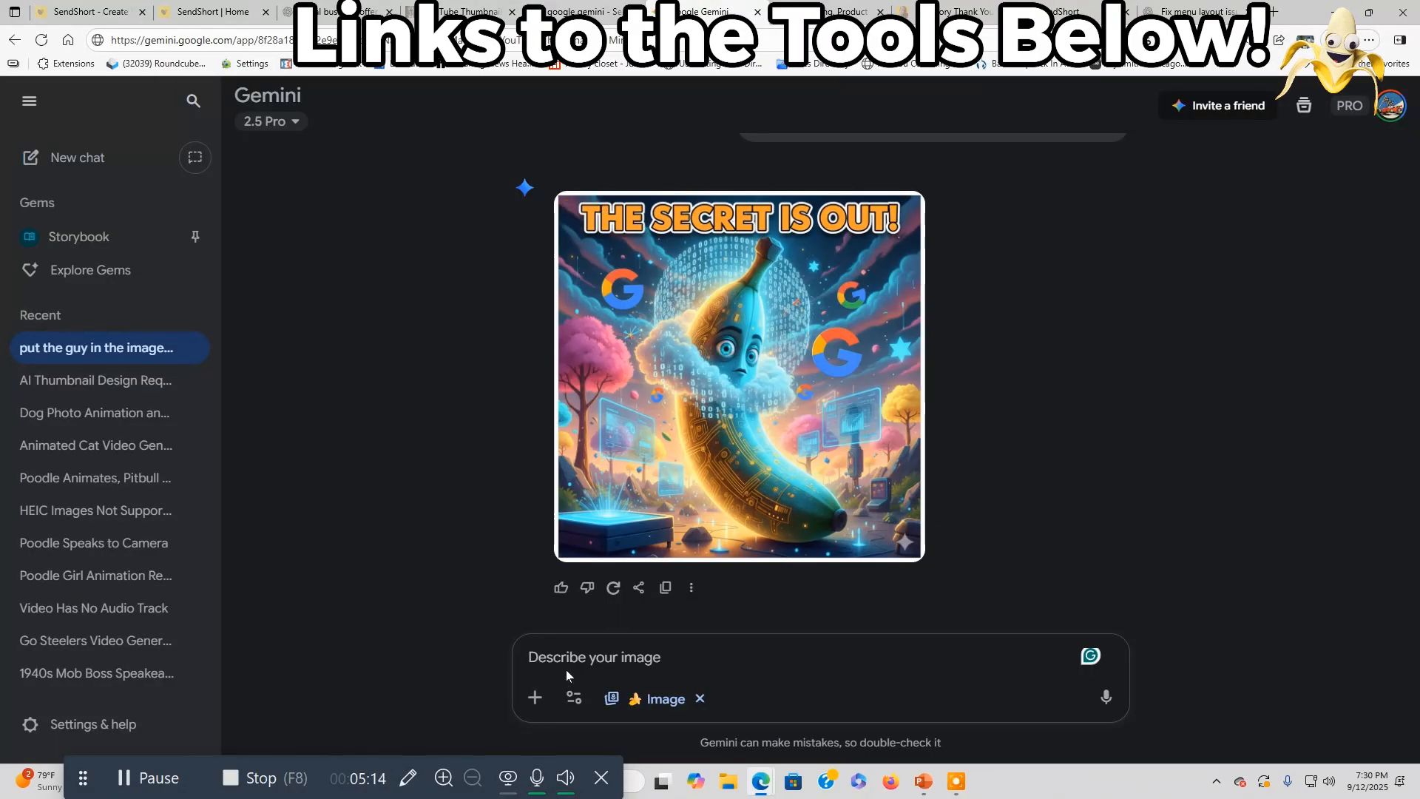
pyautogui.rightClick(564, 658)
pyautogui.click(634, 512)
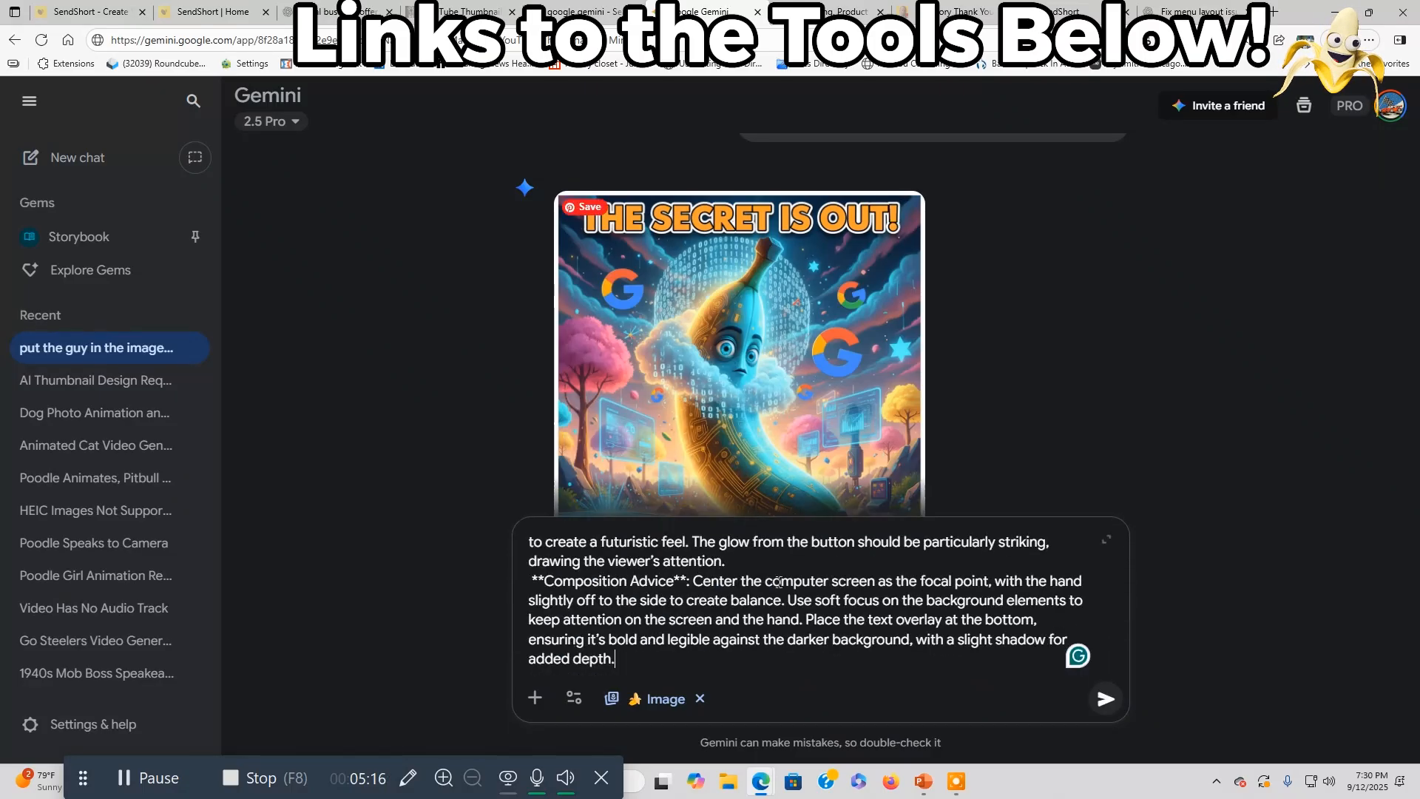
pyautogui.click(1105, 698)
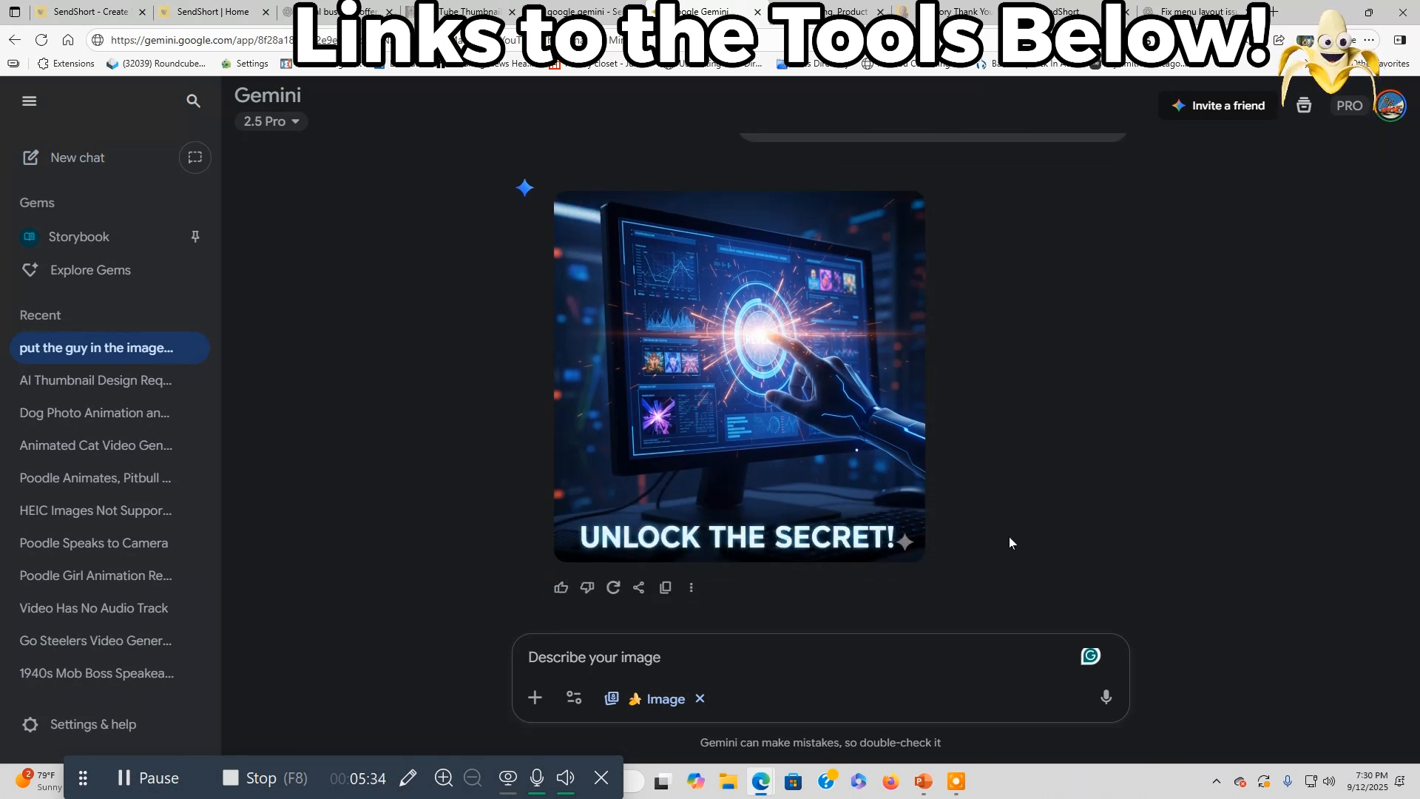
# Send the edit request "change the color of the caption on the banana image above to blue"
pyautogui.scroll(3, 1009, 536)
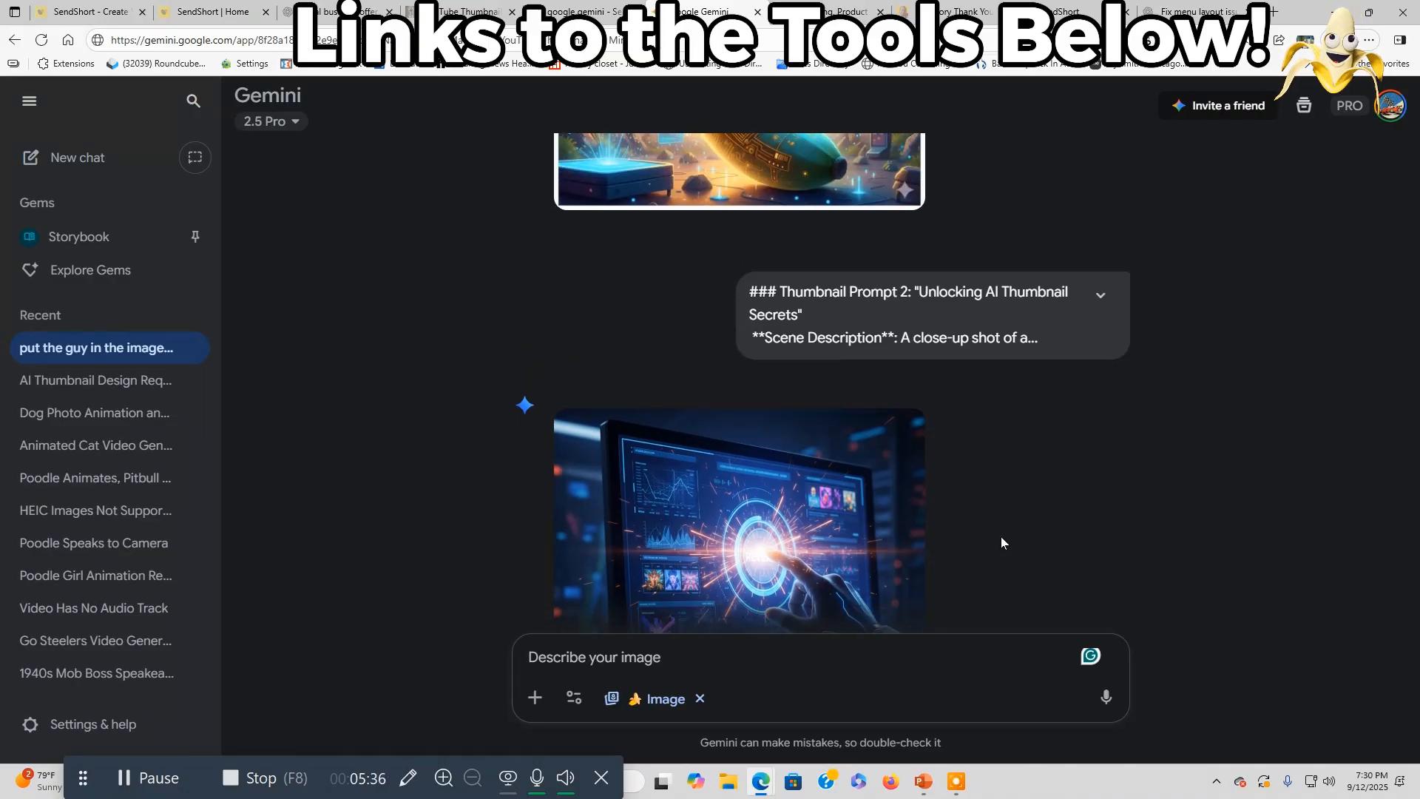
pyautogui.scroll(-3, 1002, 537)
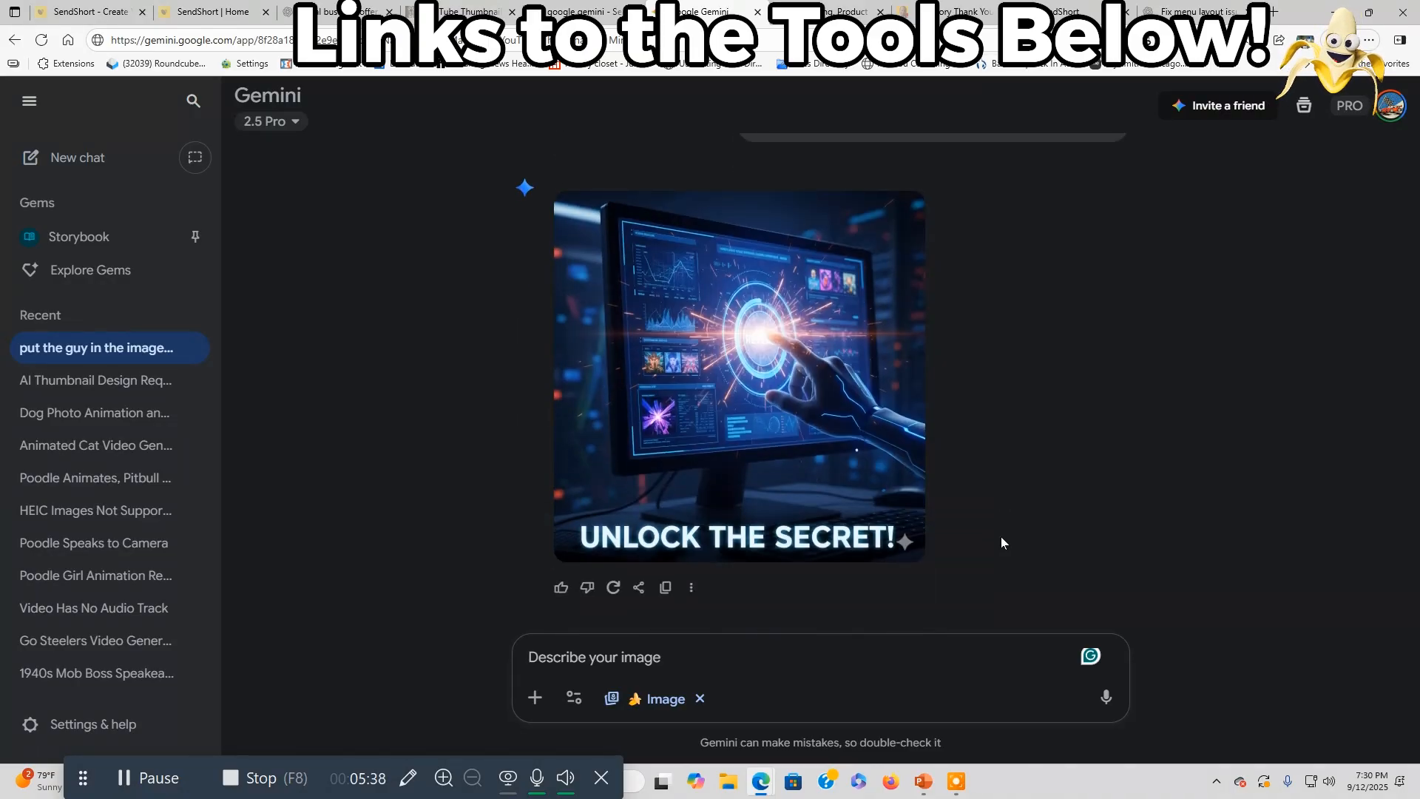
pyautogui.scroll(-5, 1001, 535)
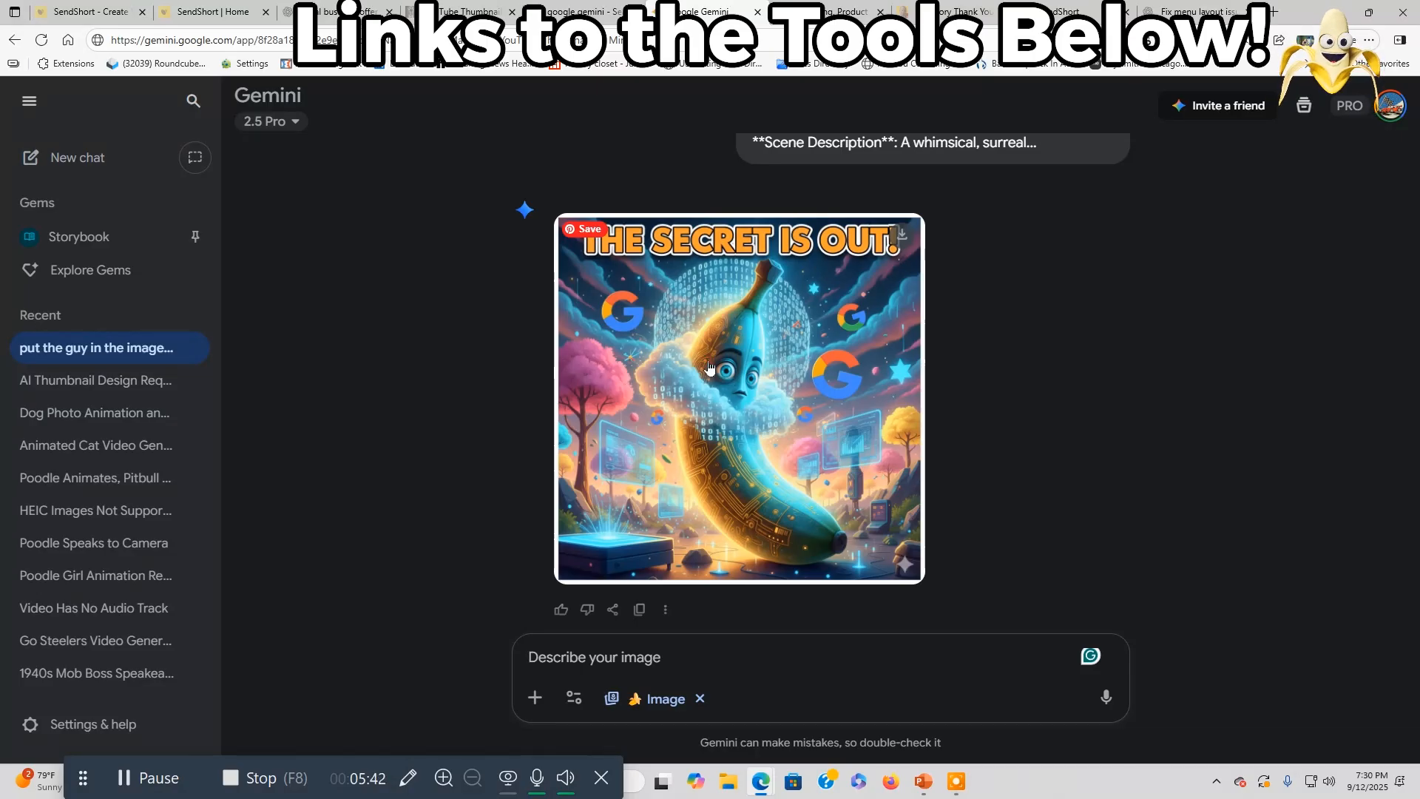
pyautogui.scroll(4, 1006, 459)
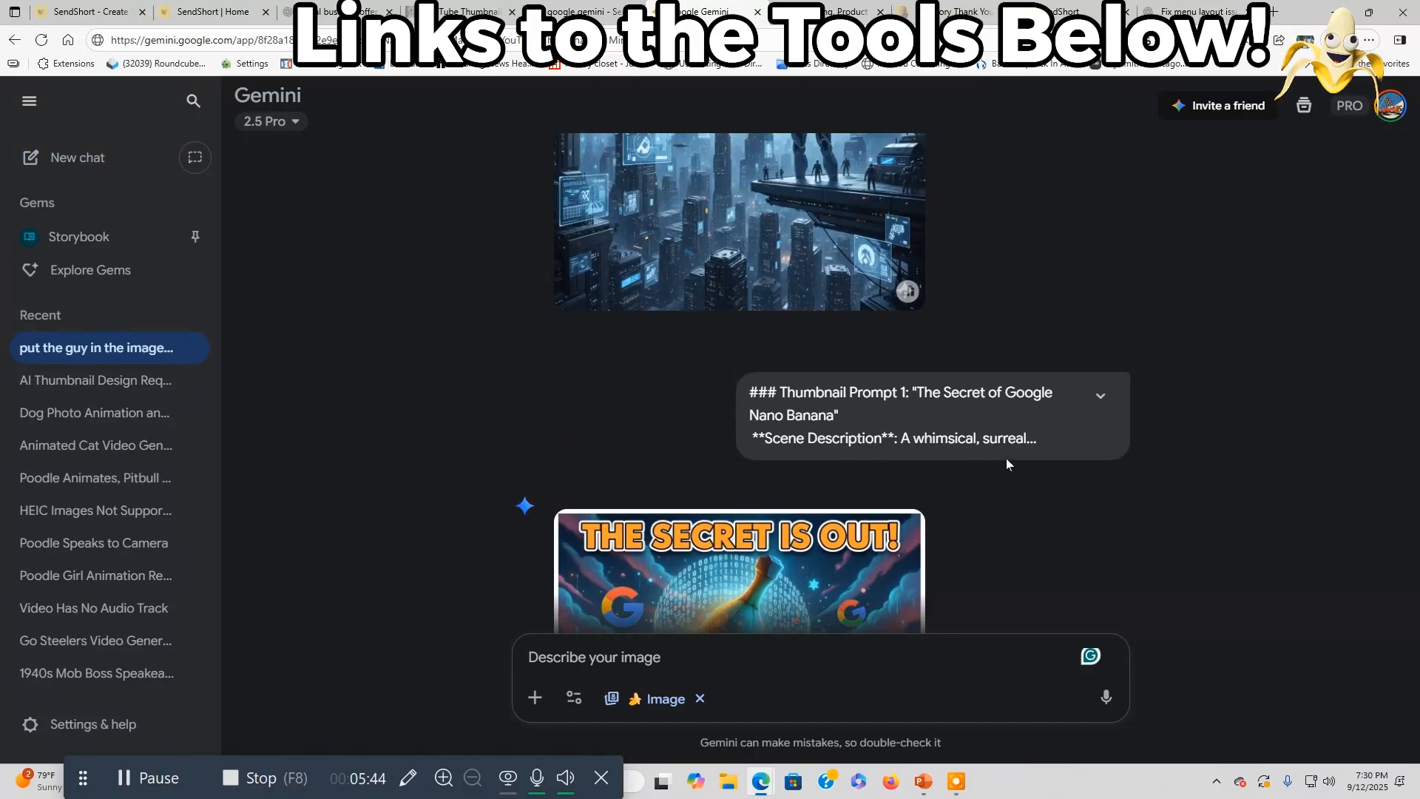
pyautogui.scroll(-5, 1006, 459)
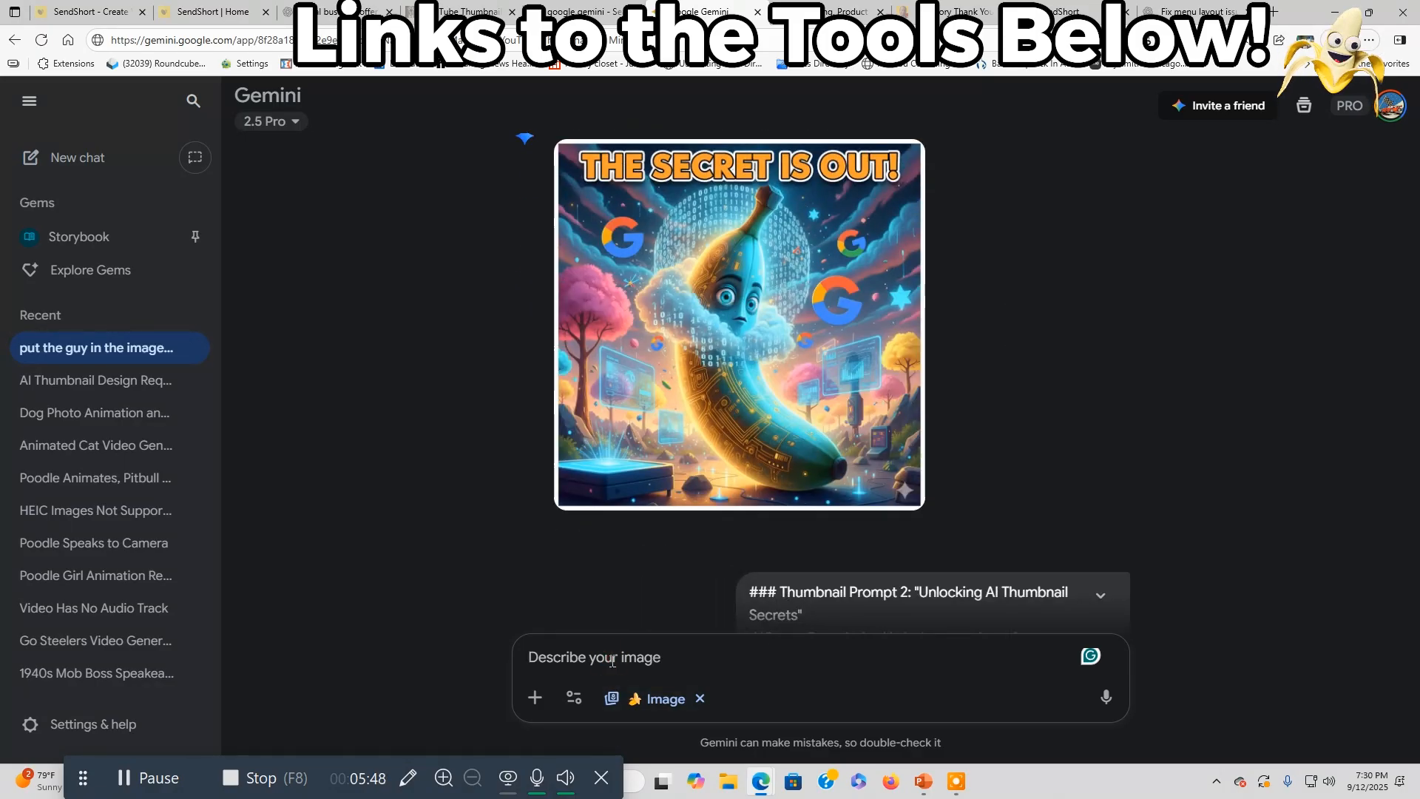
pyautogui.click(612, 661)
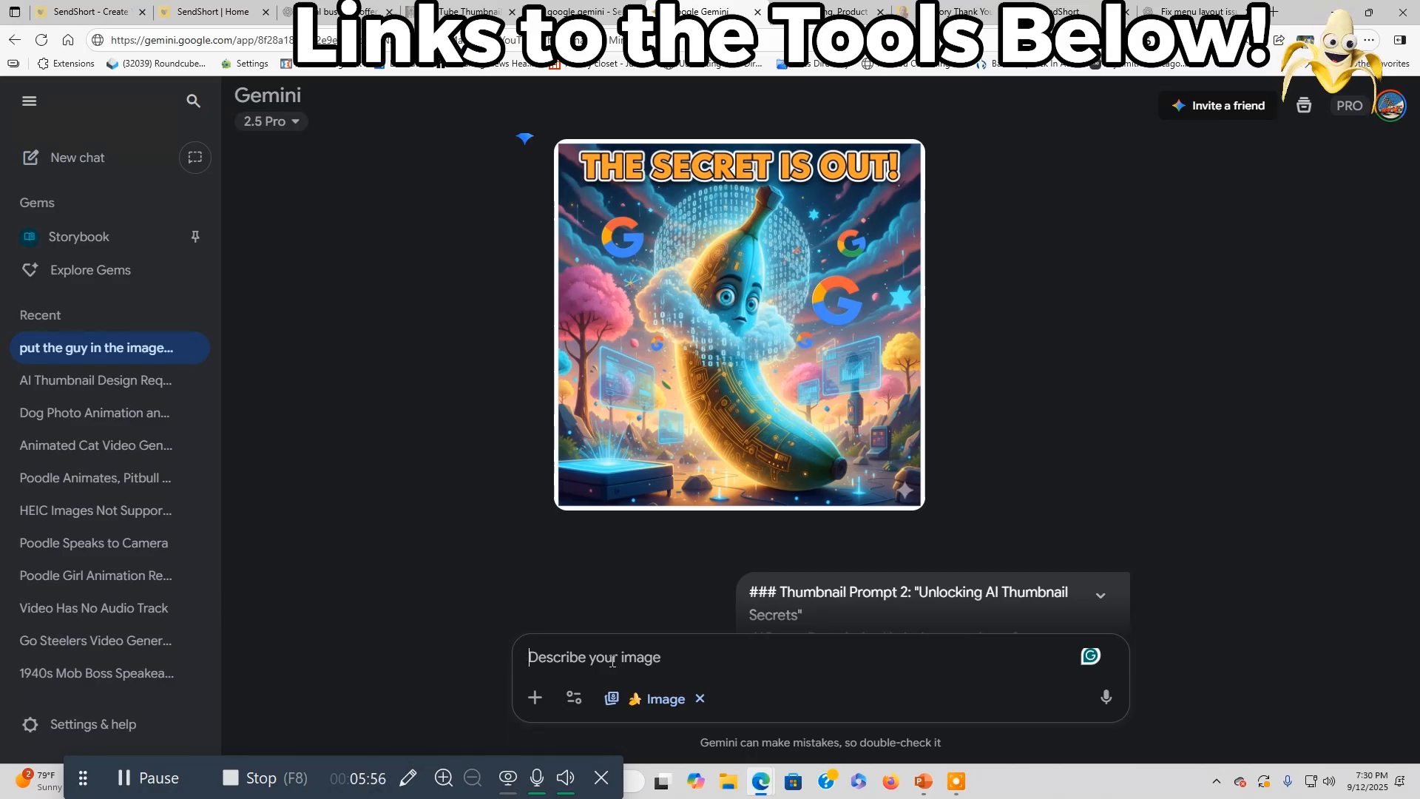
pyautogui.write('chang')
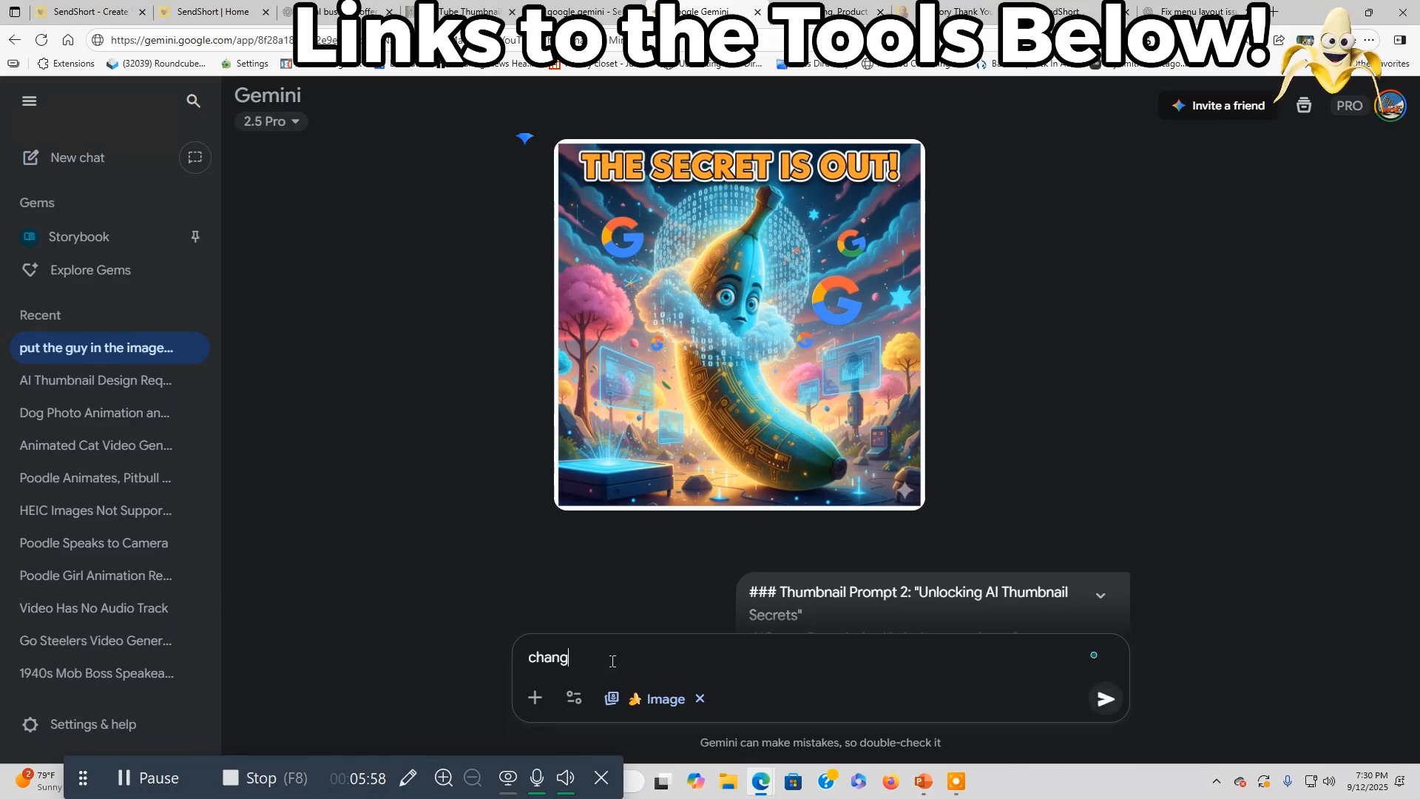
pyautogui.write('e the color ')
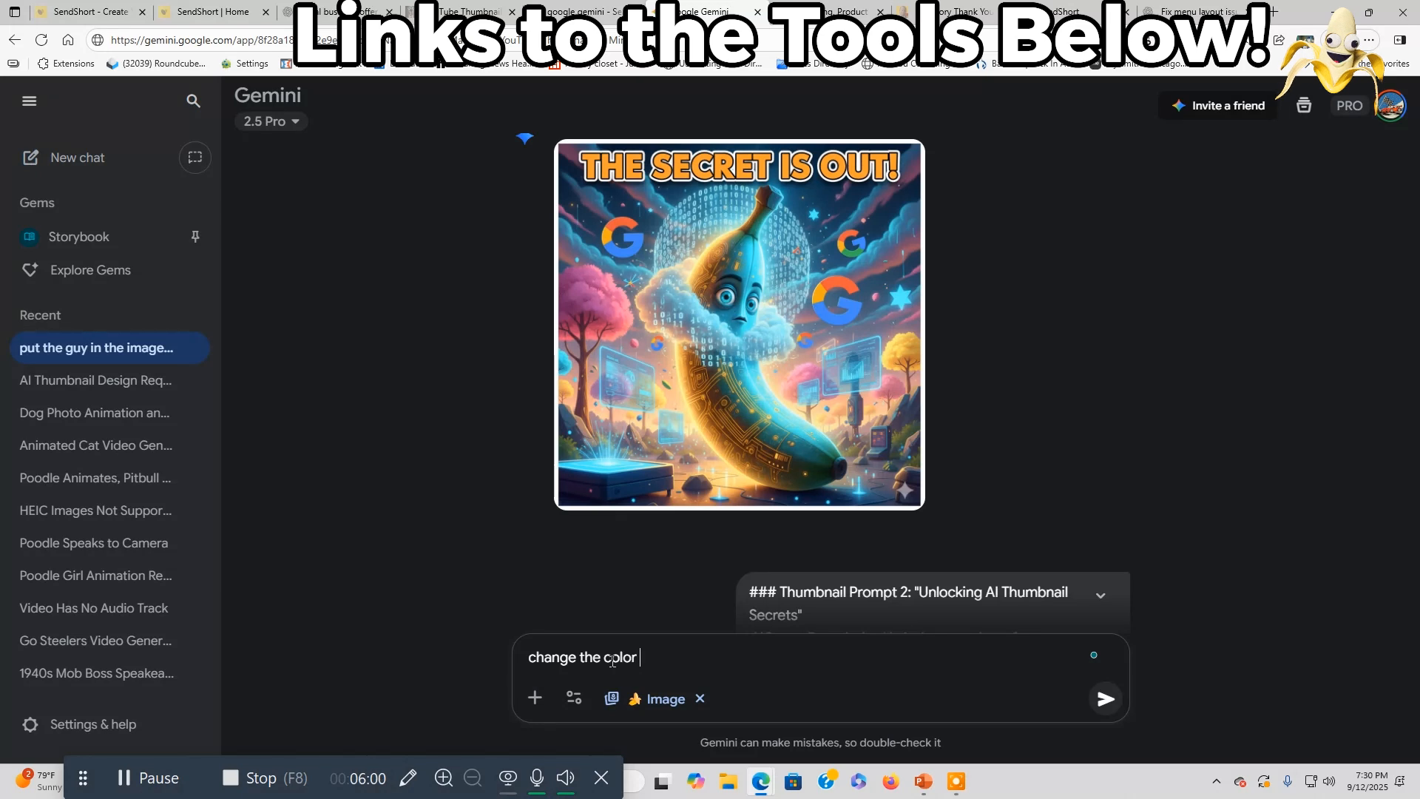
pyautogui.write('of the capt')
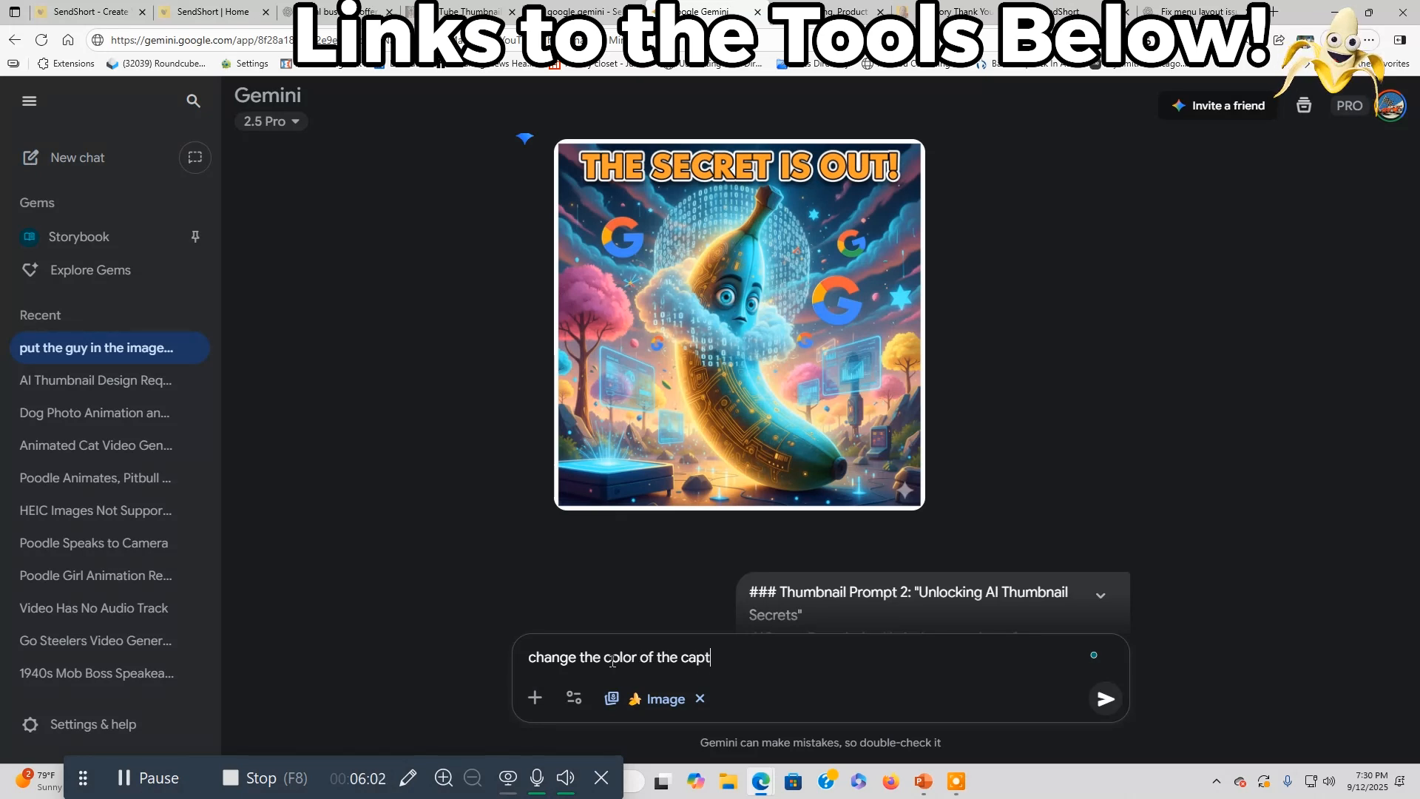
pyautogui.write('ion on the bana')
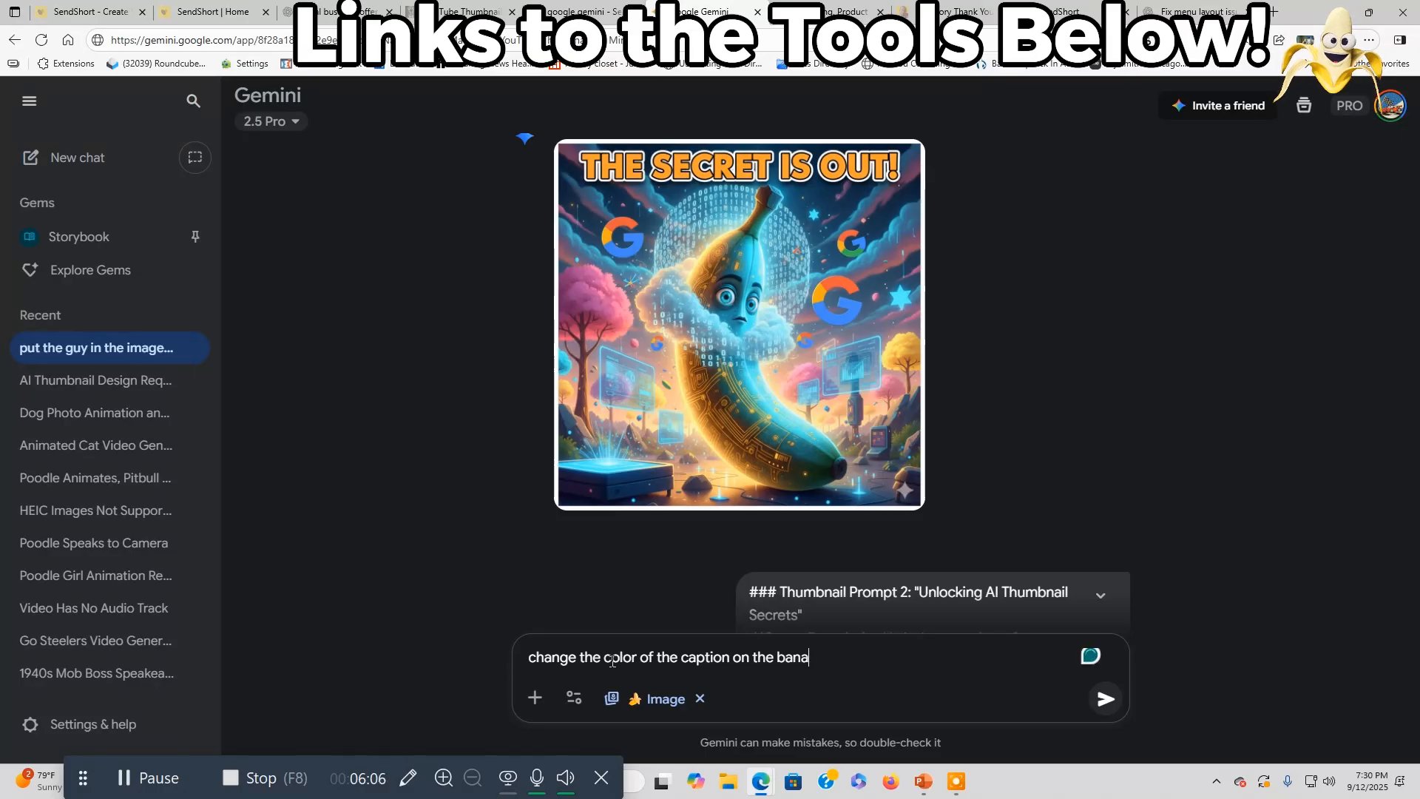
pyautogui.write('na i')
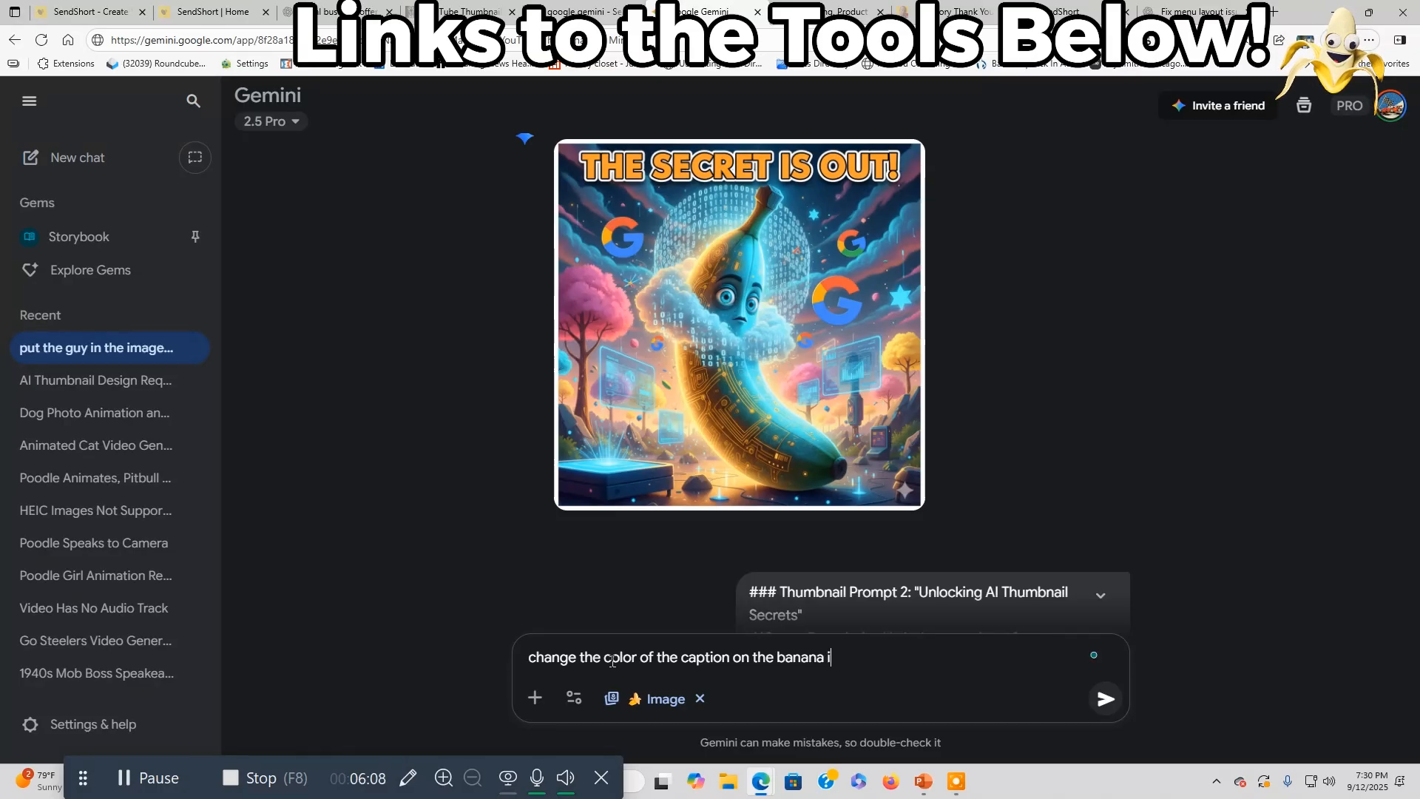
pyautogui.write('mage above ')
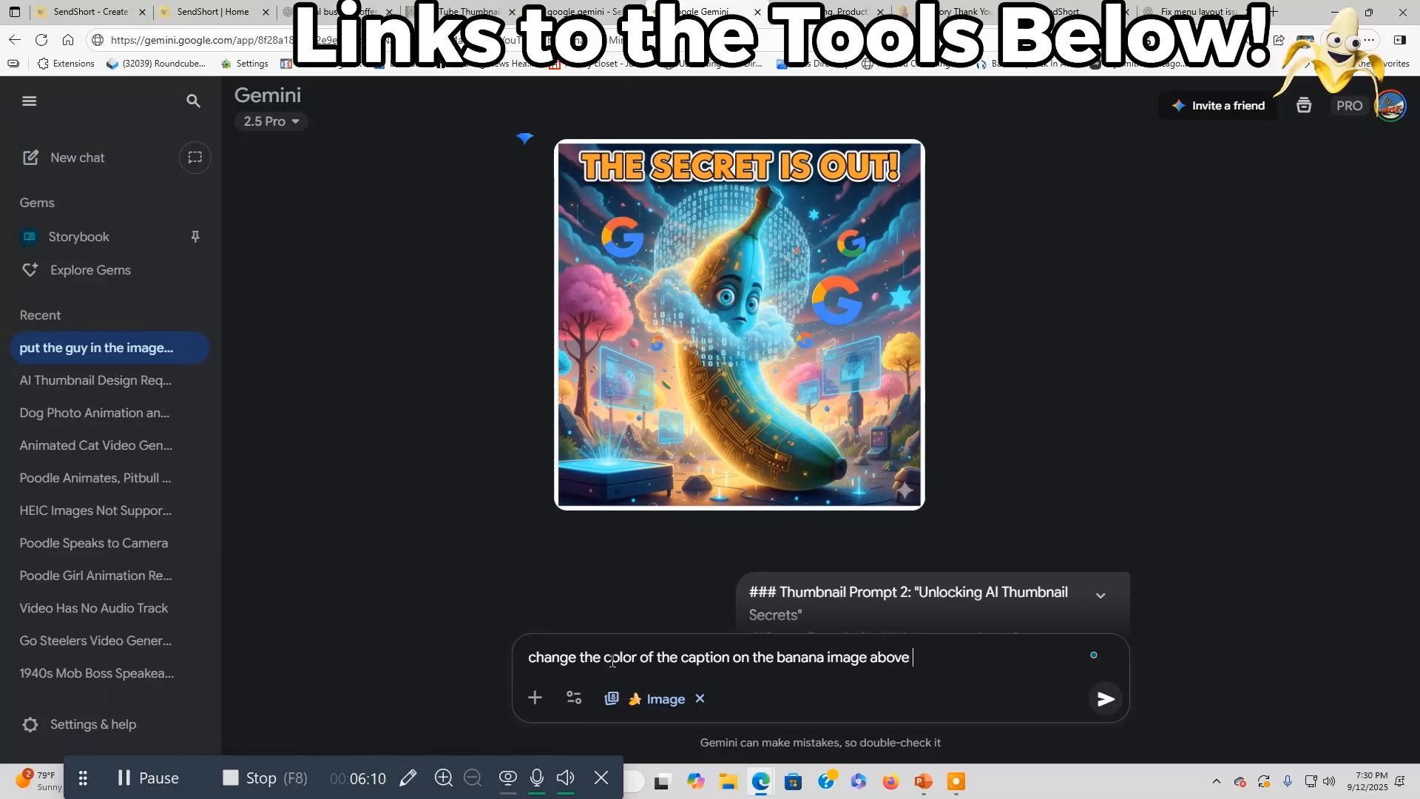
pyautogui.write('to blue')
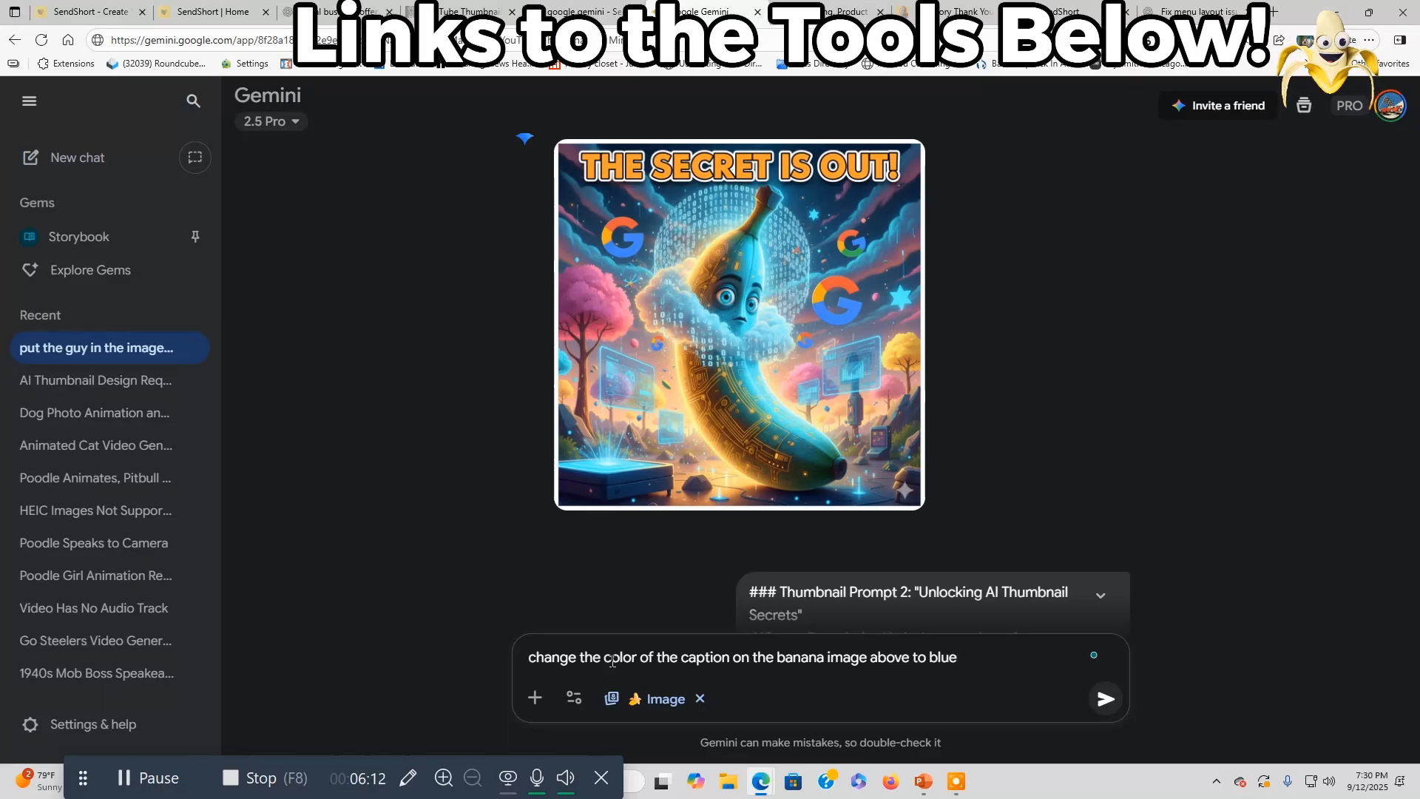
pyautogui.press('Return')
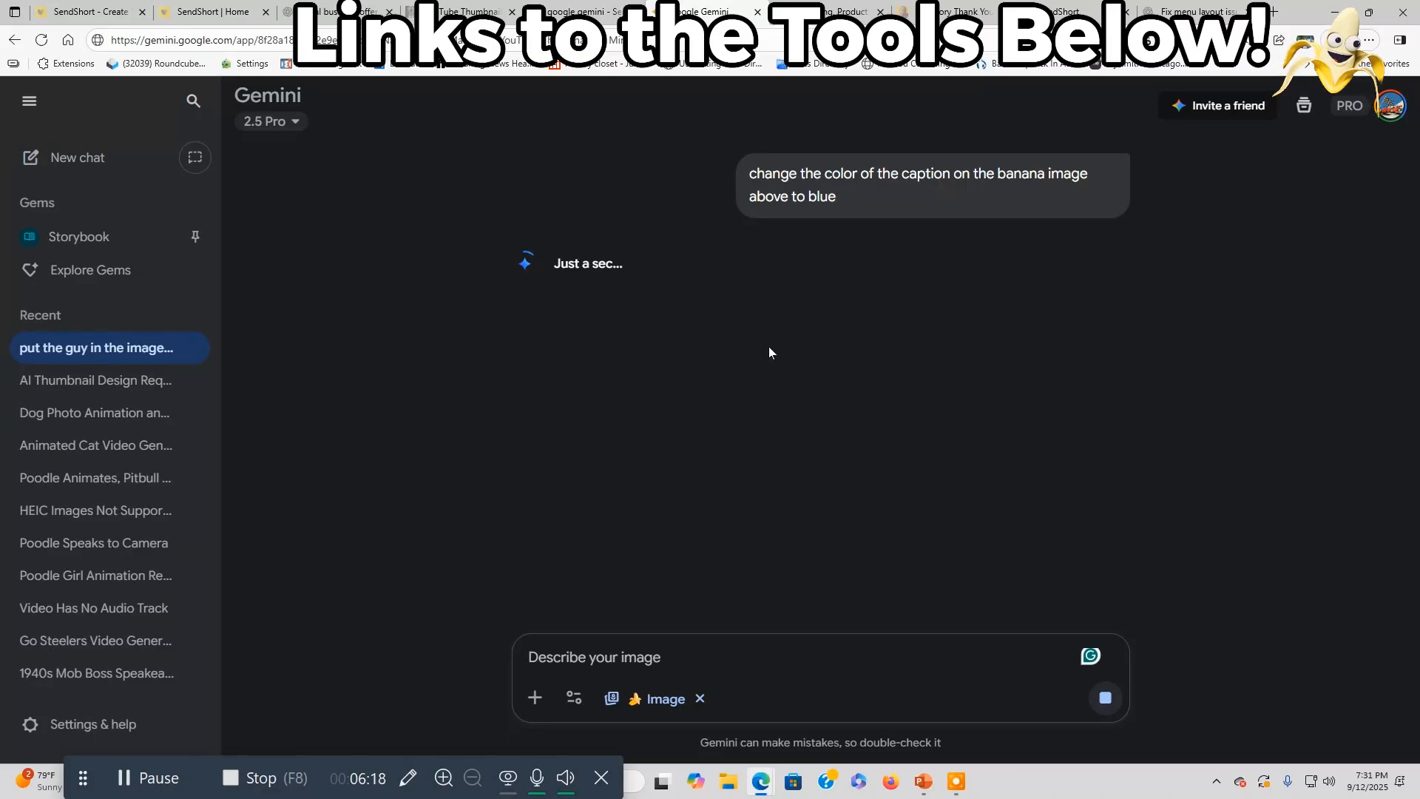
# Compare the recolored banana thumbnail with the original banana image generated from Thumbnail Prompt 1
pyautogui.scroll(3, 807, 394)
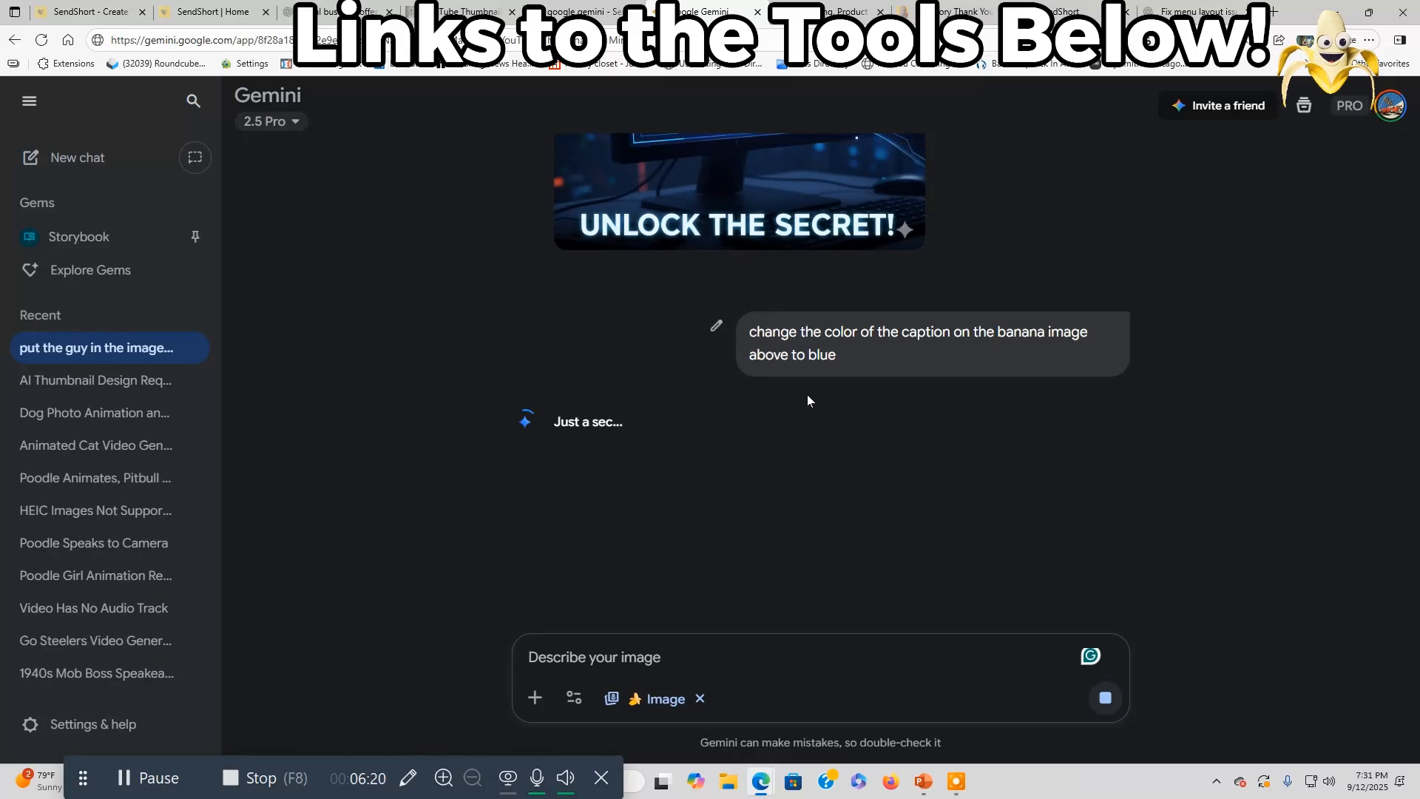
pyautogui.scroll(5, 806, 393)
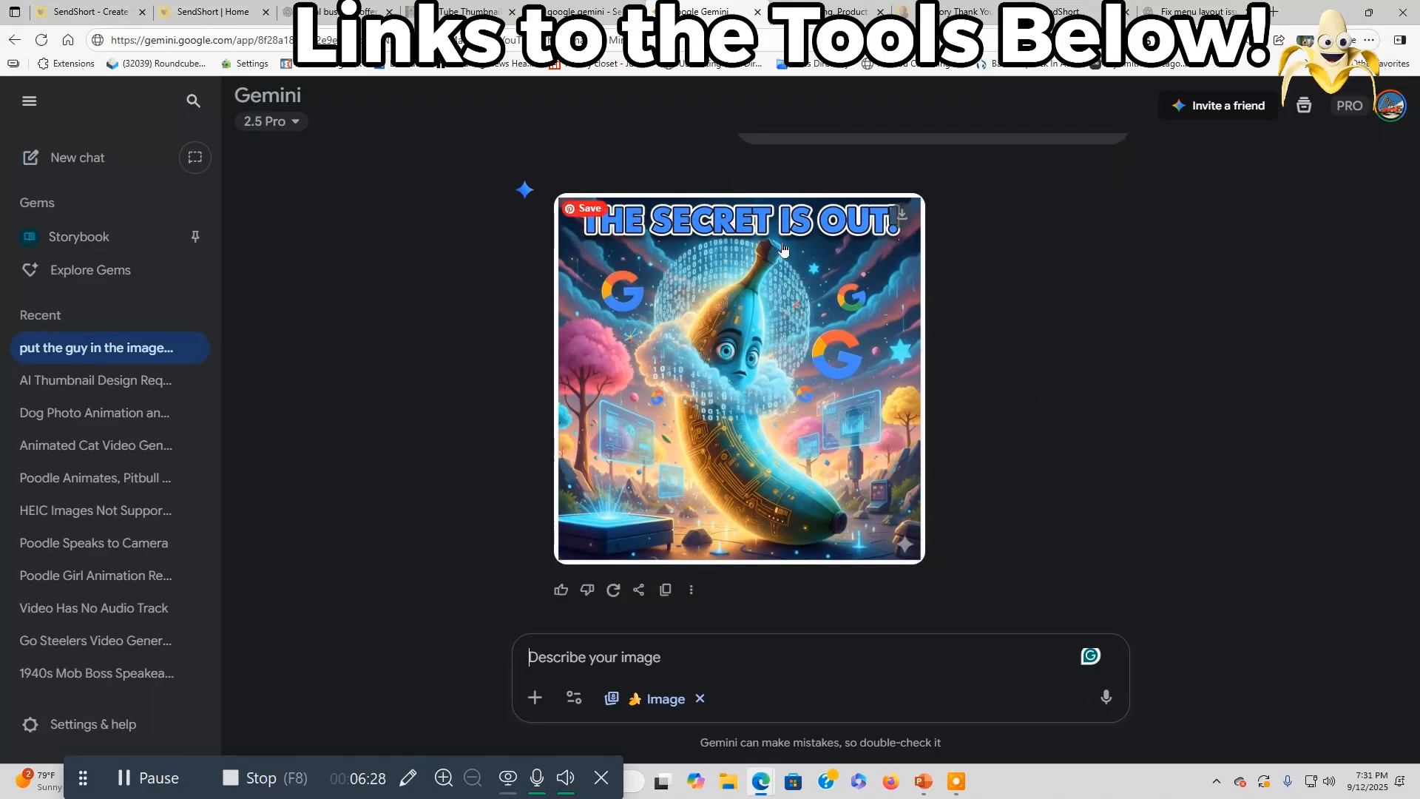
pyautogui.scroll(10, 960, 468)
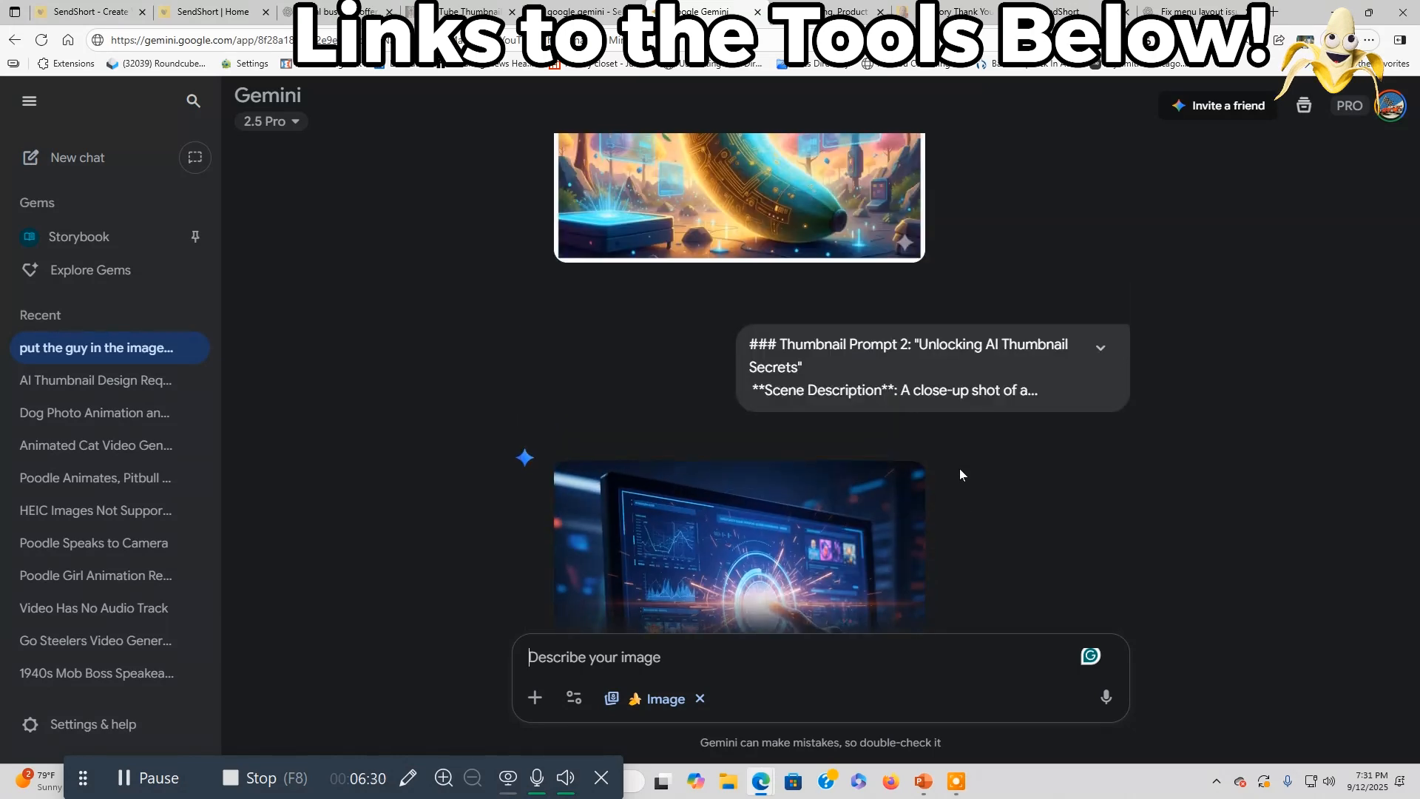
pyautogui.scroll(5, 960, 468)
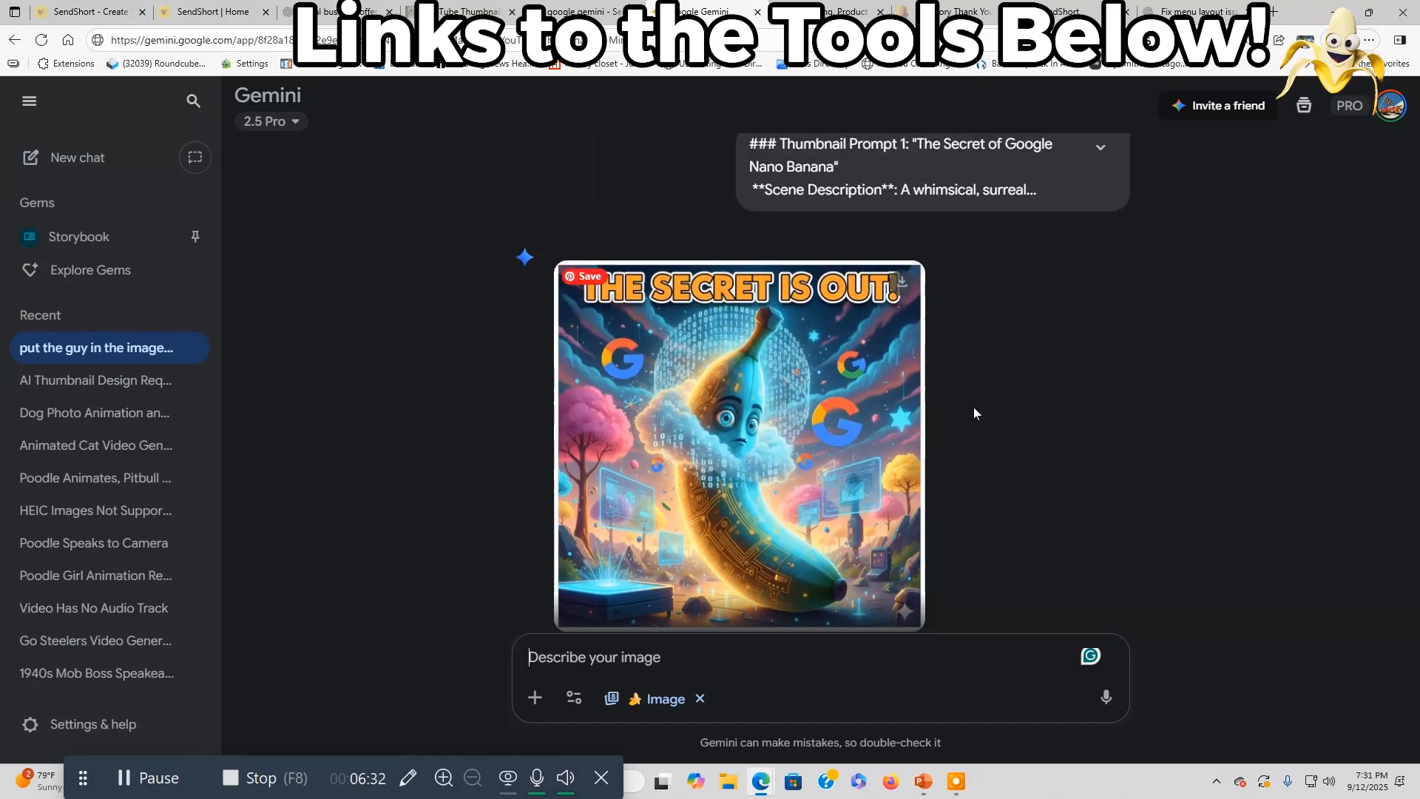
pyautogui.scroll(-2, 984, 414)
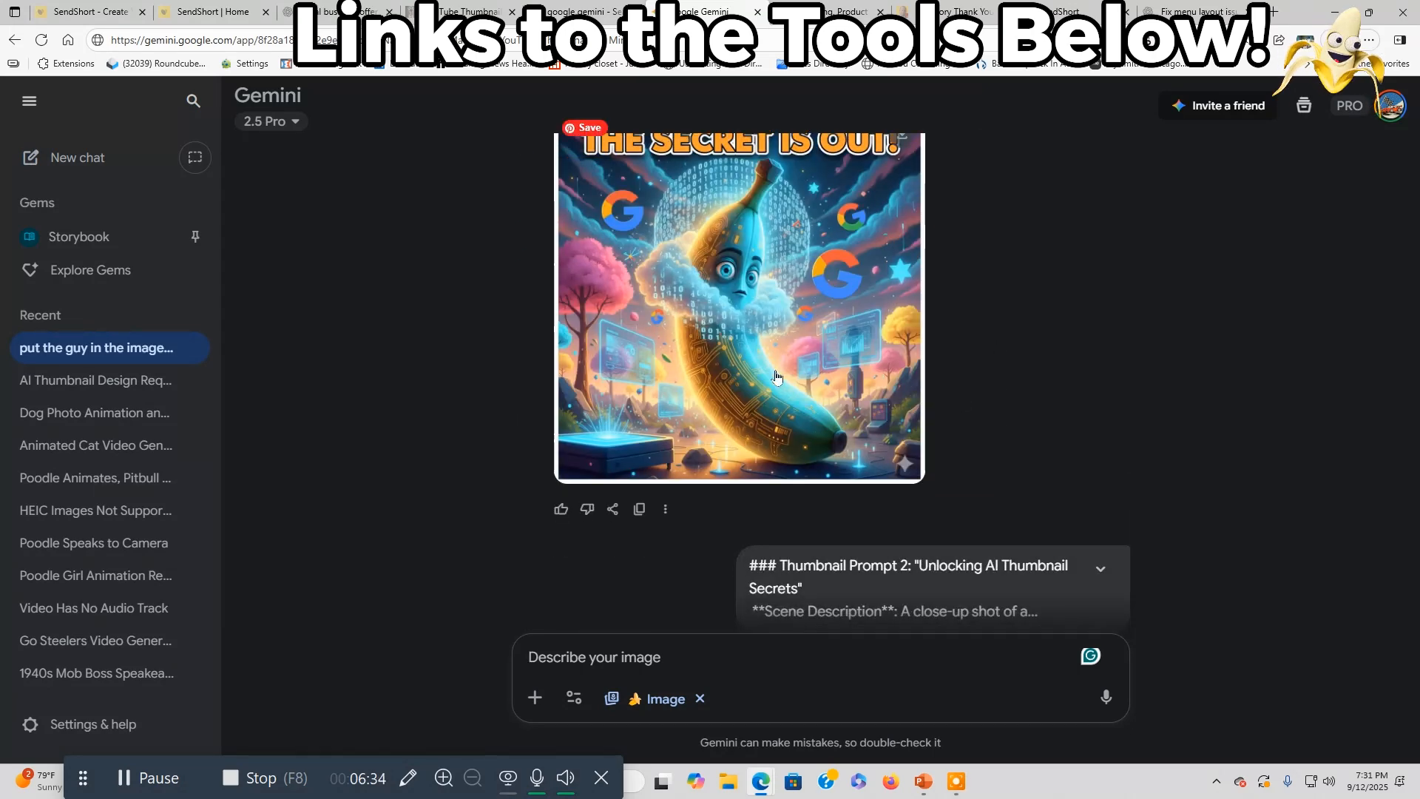
pyautogui.scroll(1, 778, 389)
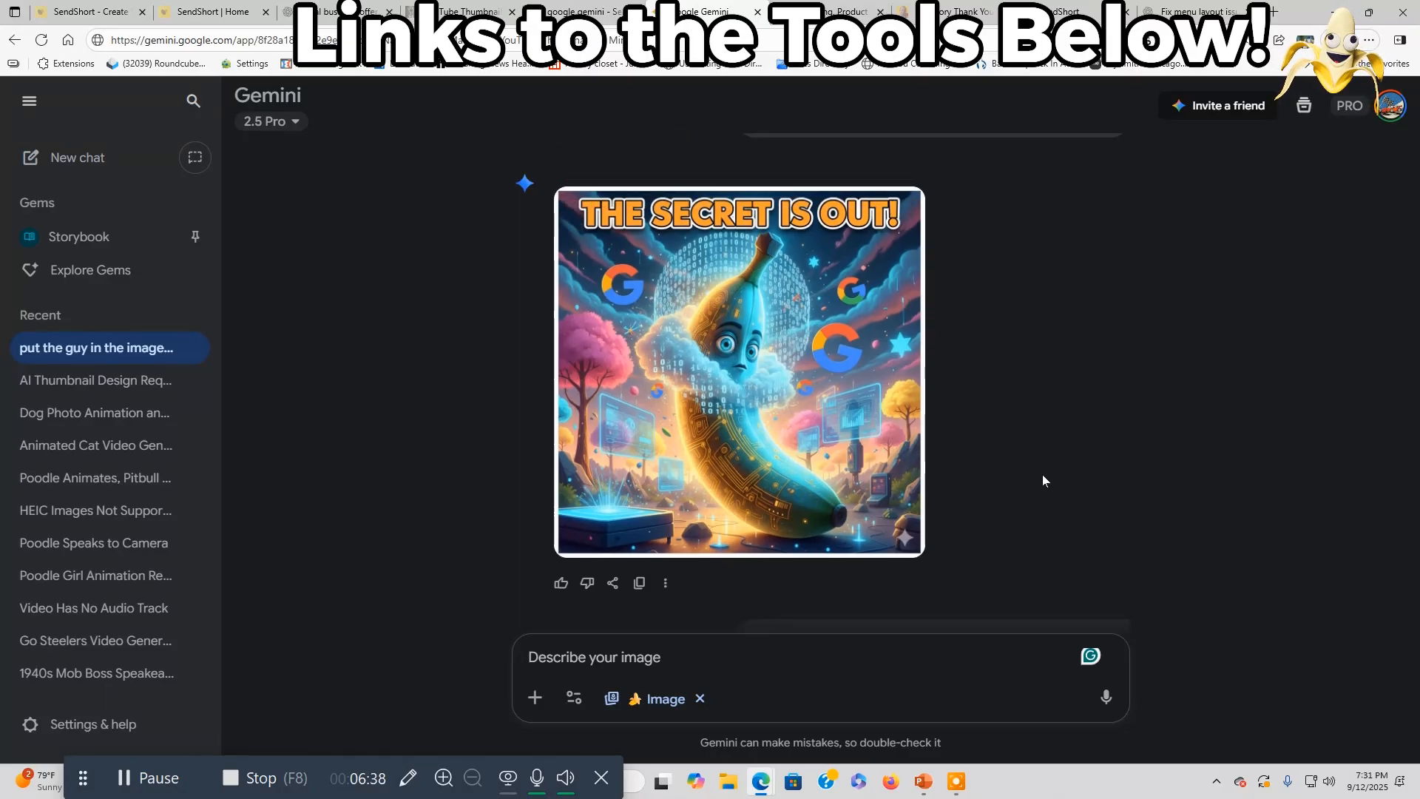
pyautogui.scroll(-4, 1041, 473)
pyautogui.scroll(-10, 1042, 473)
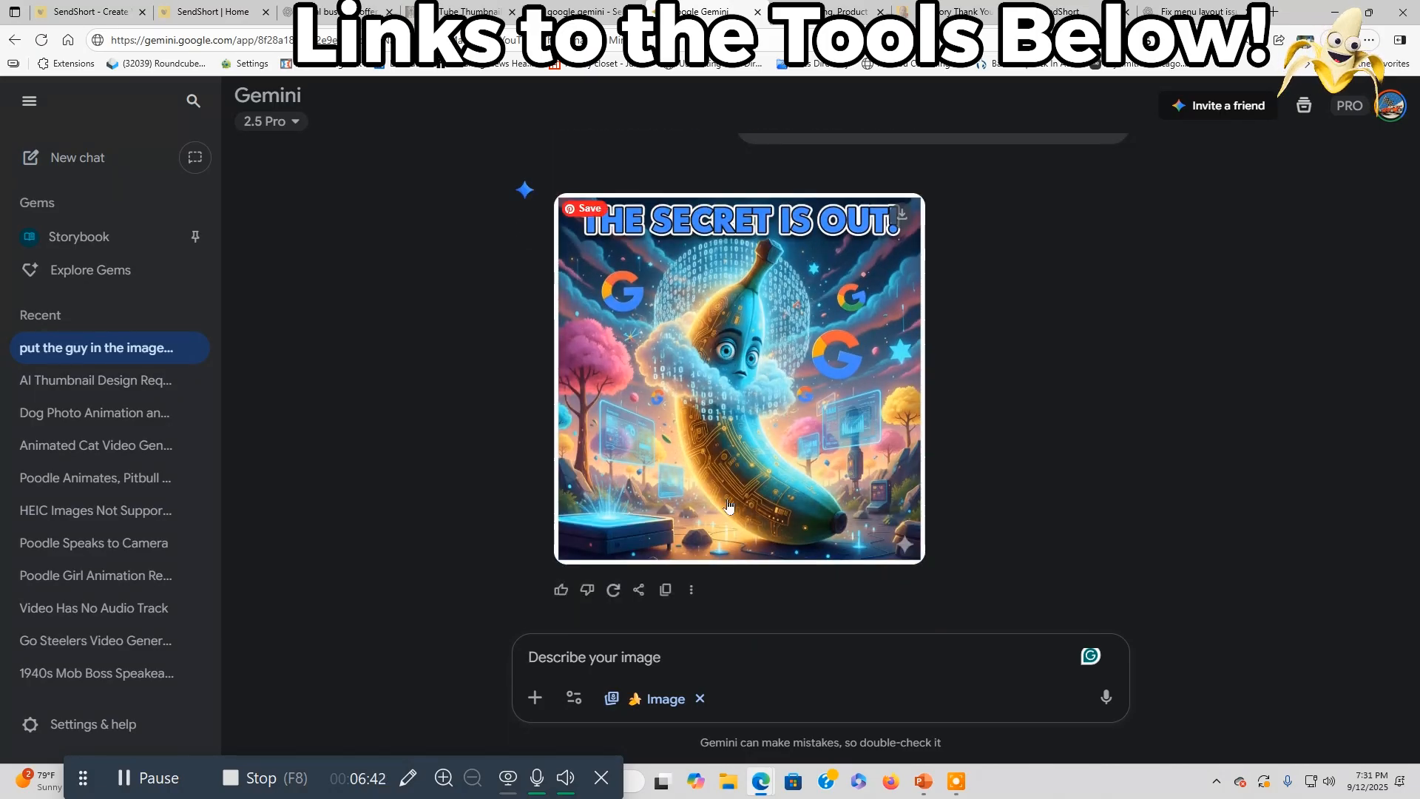
# Send the edit request "change the background to a banana city where bananas rule the world." for the blue-captioned banana thumbnail
pyautogui.write('c')
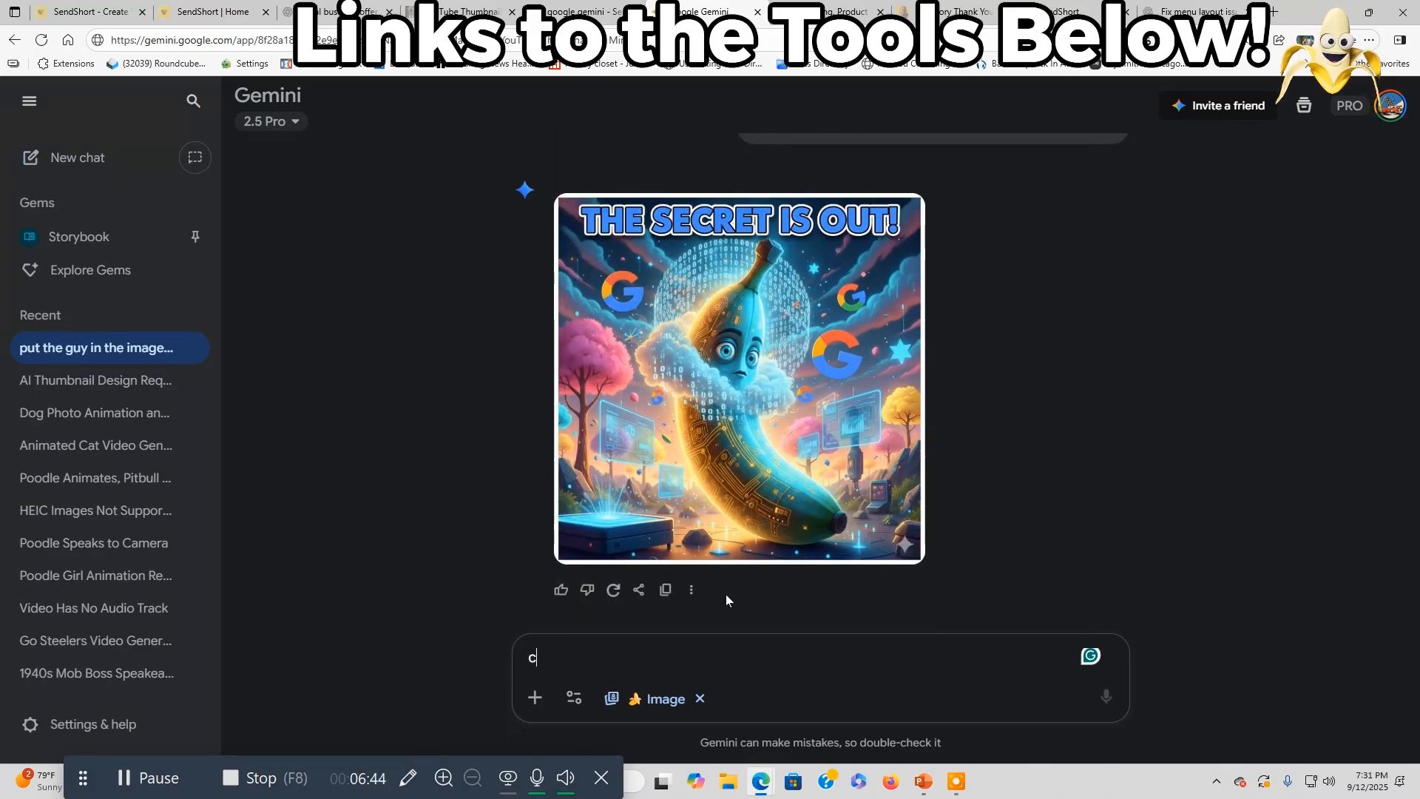
pyautogui.write('hange the ba')
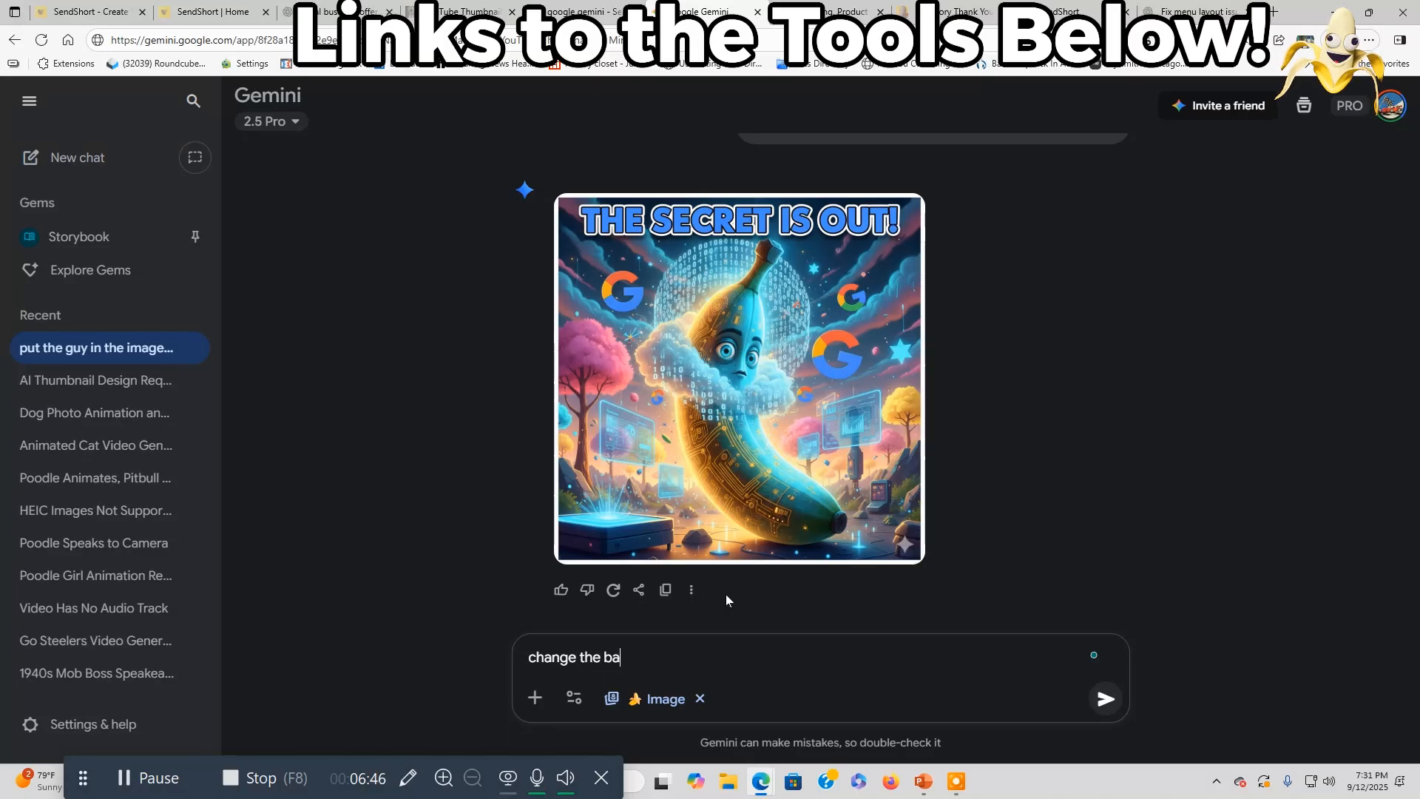
pyautogui.write('ckground')
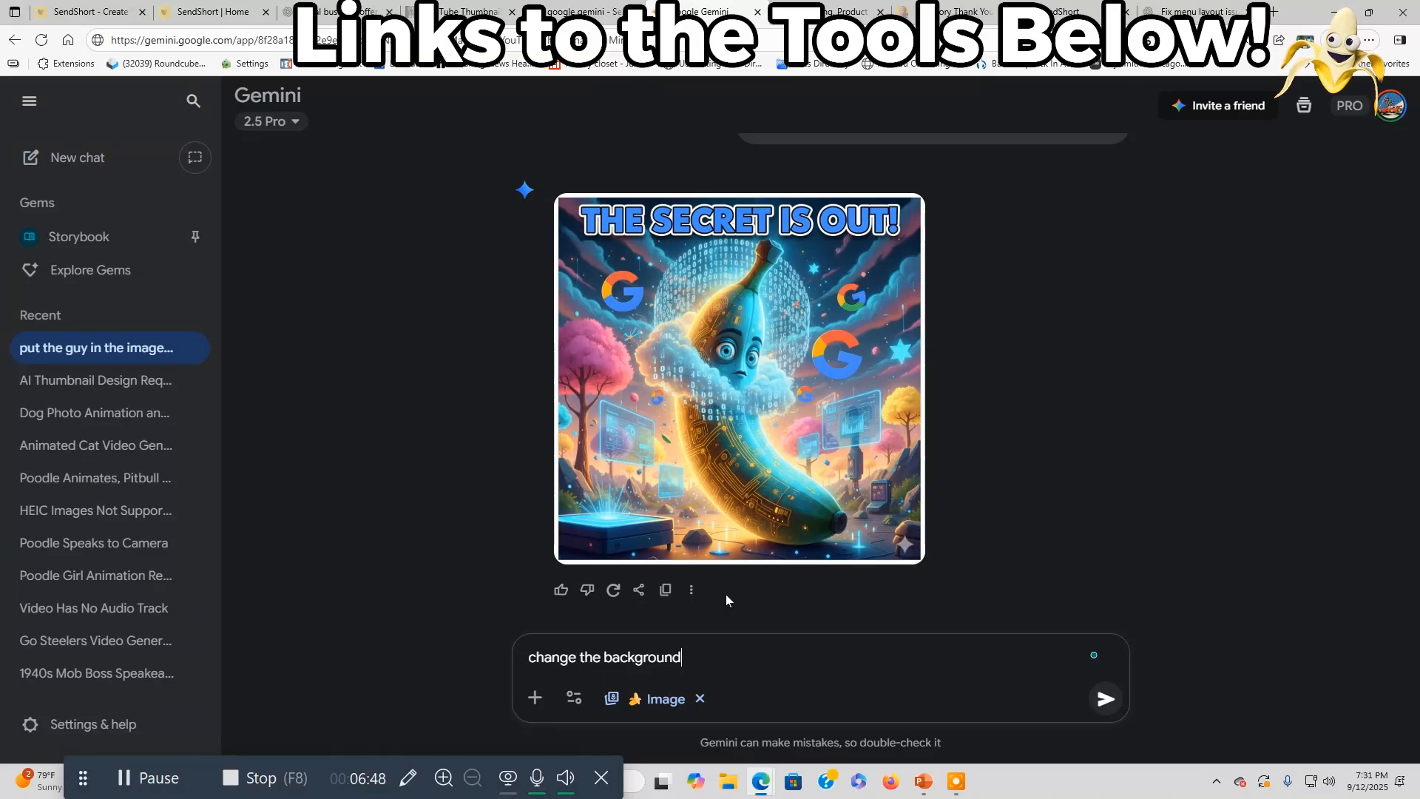
pyautogui.write('to a banan')
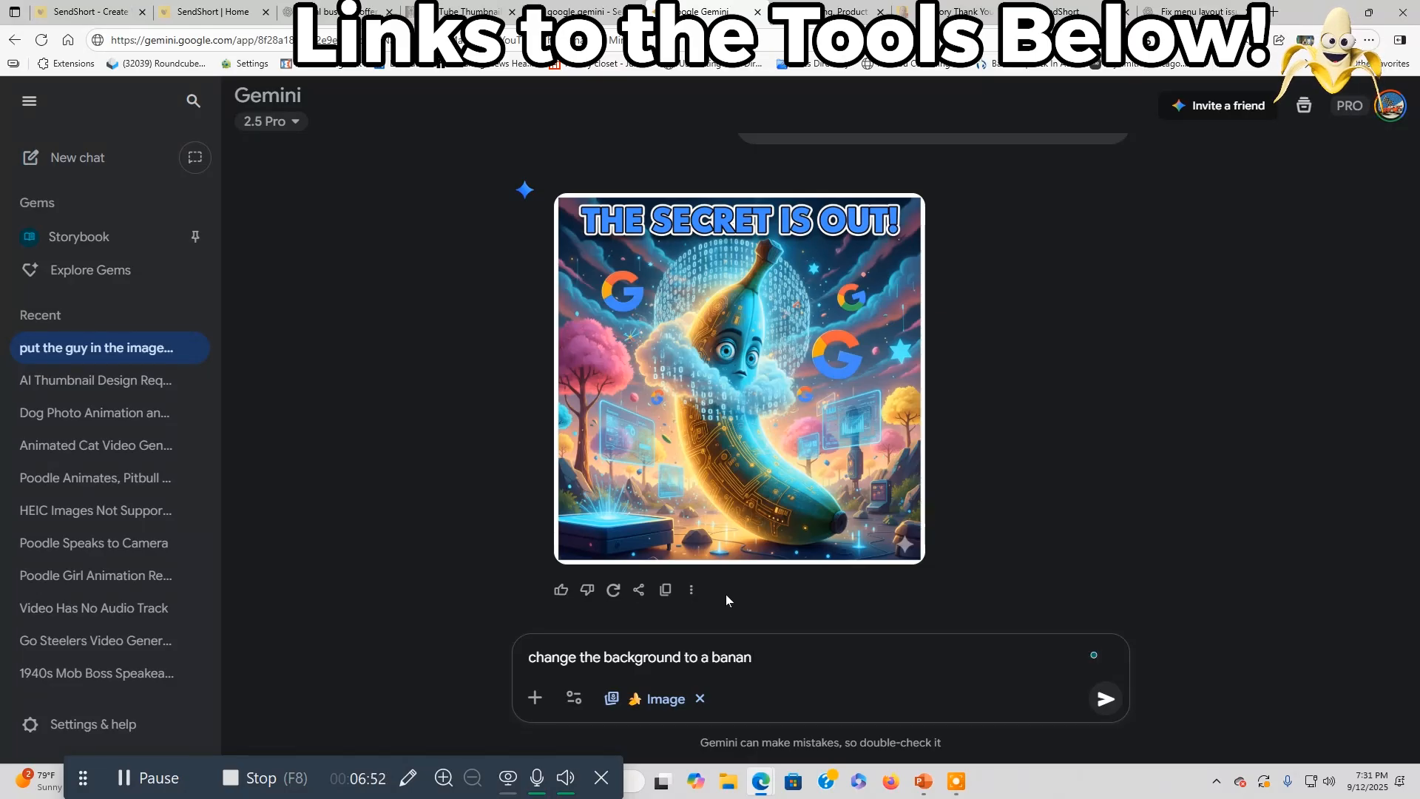
pyautogui.write('a cit')
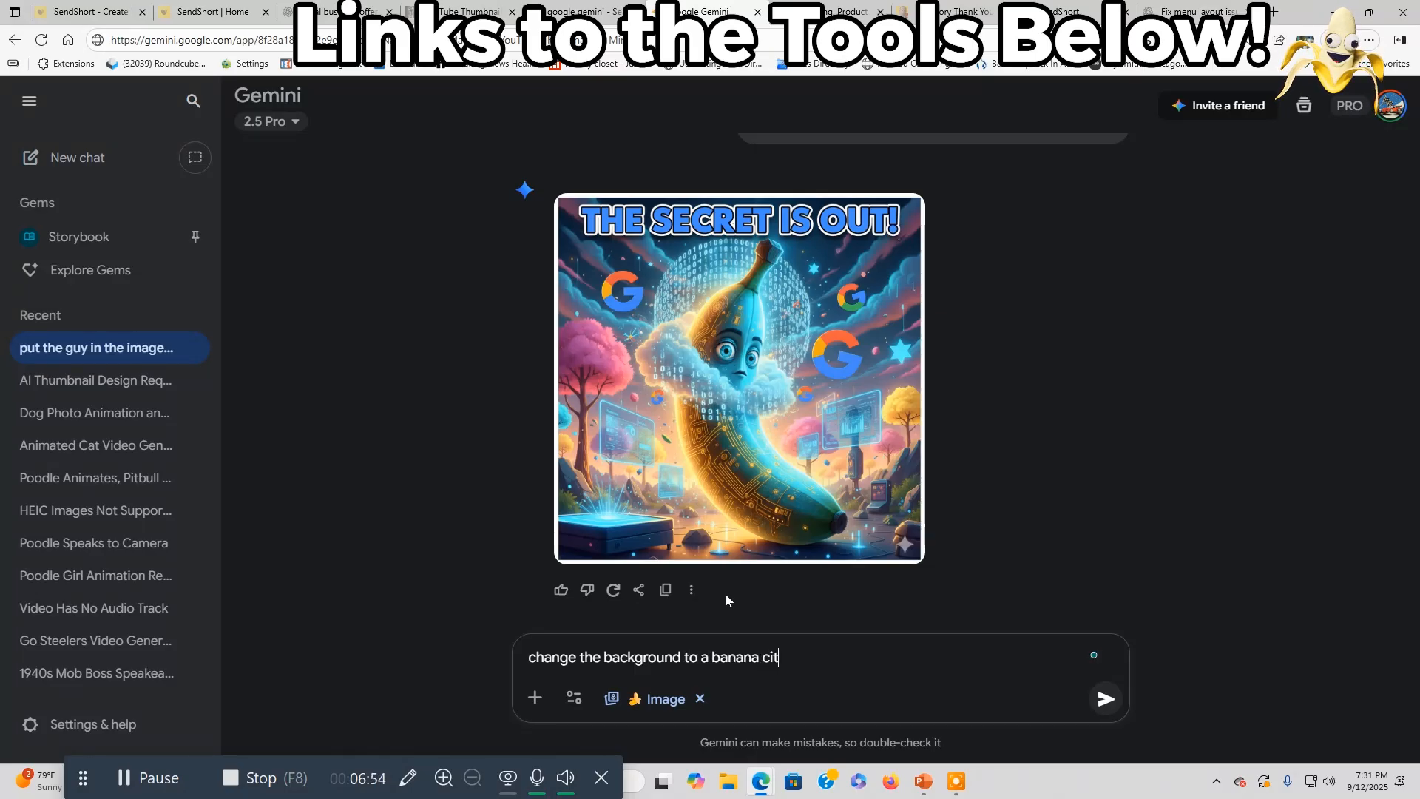
pyautogui.write('y')
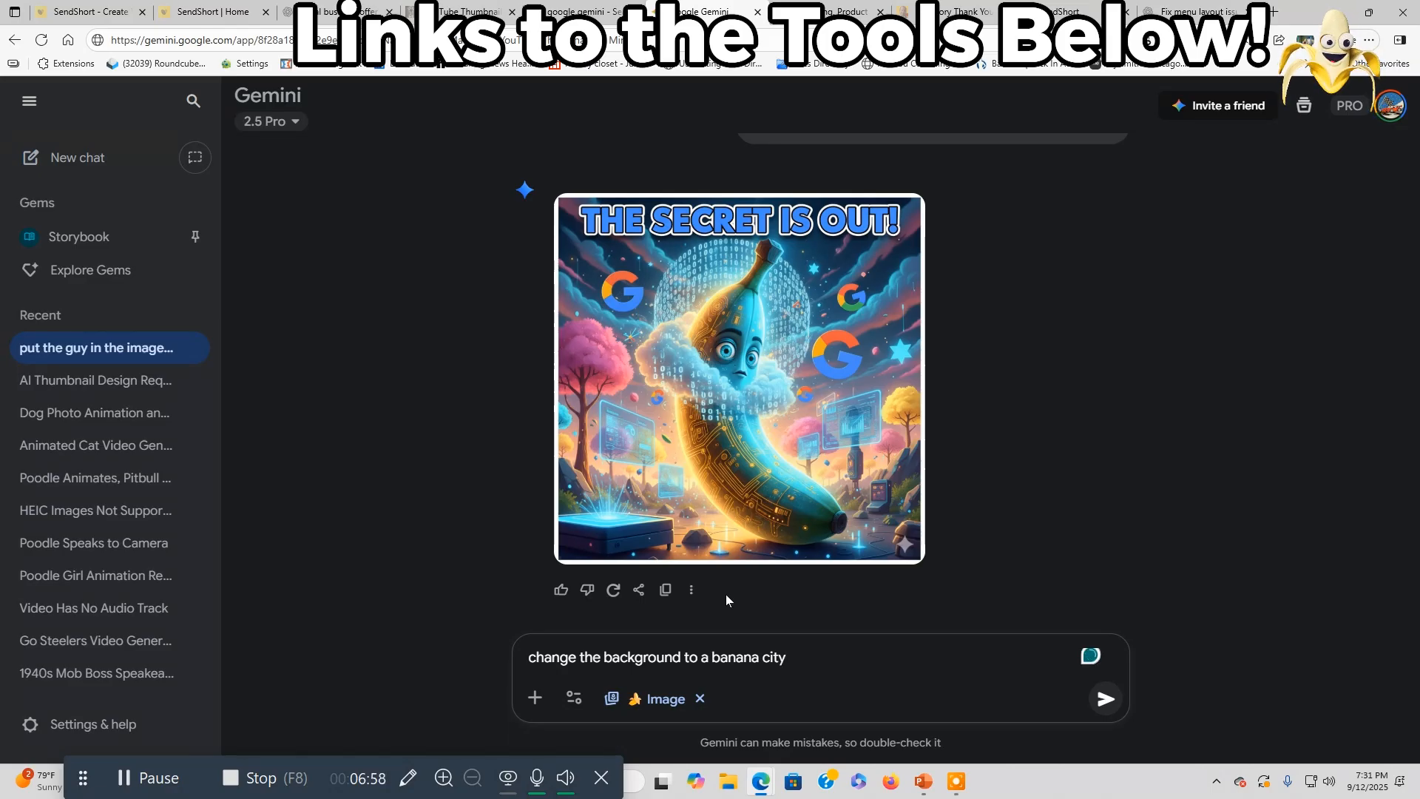
pyautogui.write(' where ')
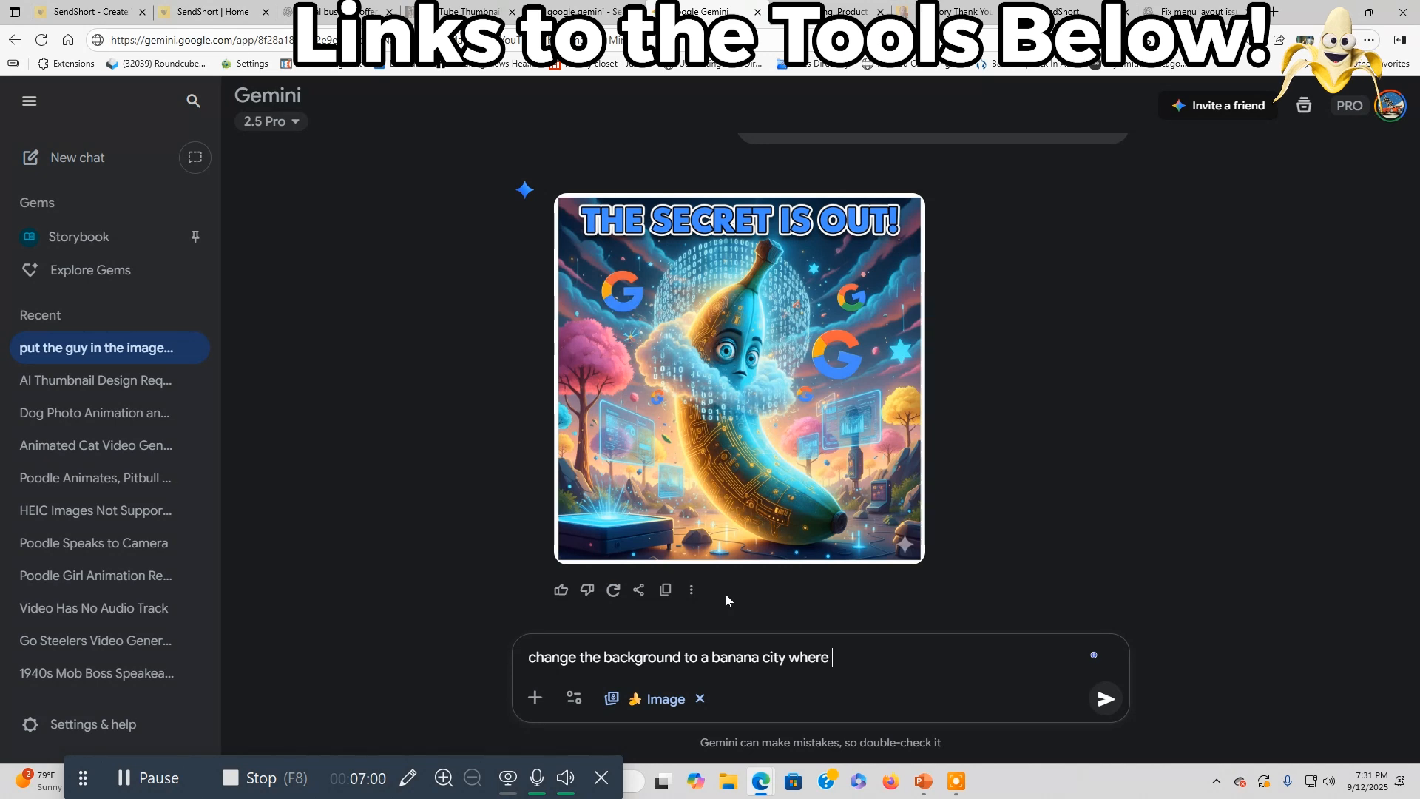
pyautogui.write('bananas')
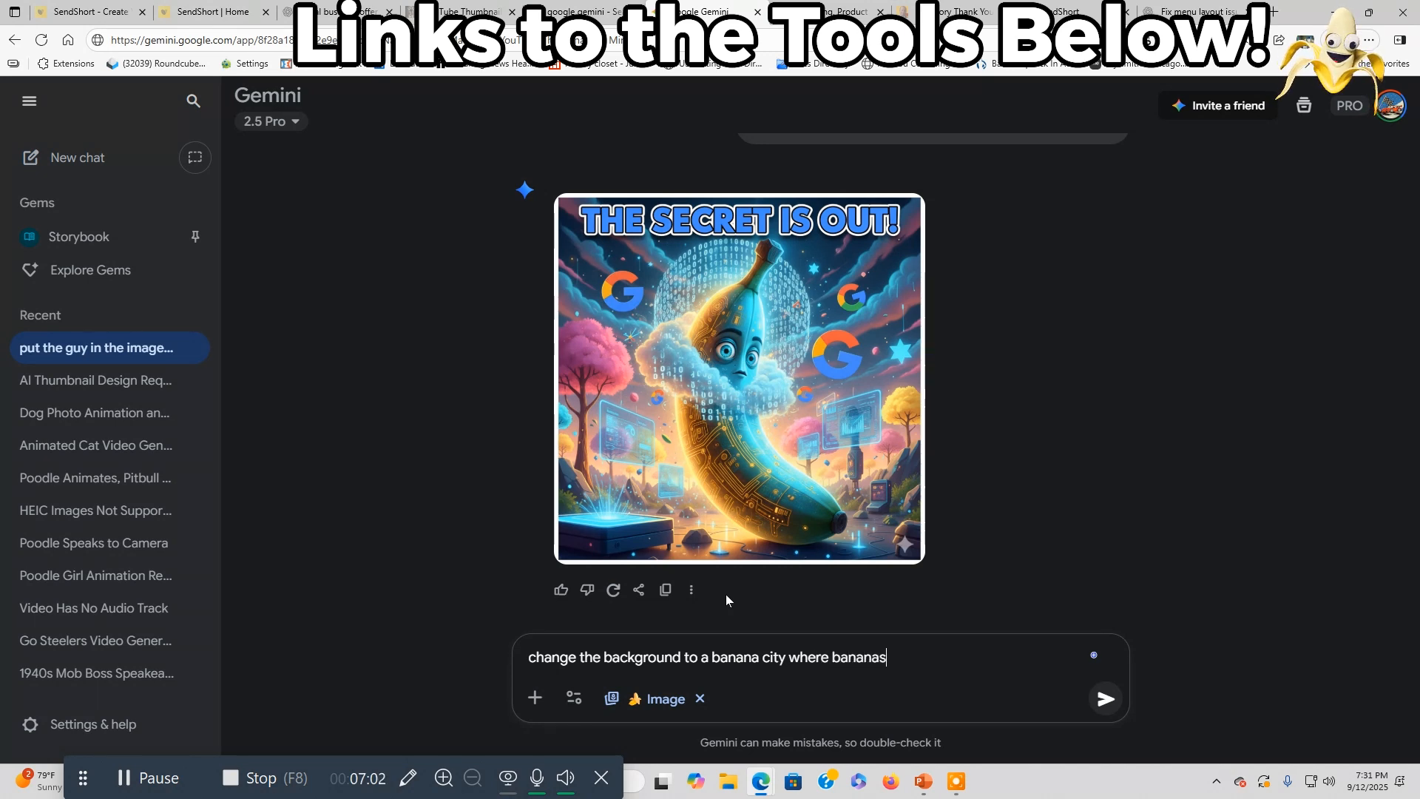
pyautogui.write(' rule the')
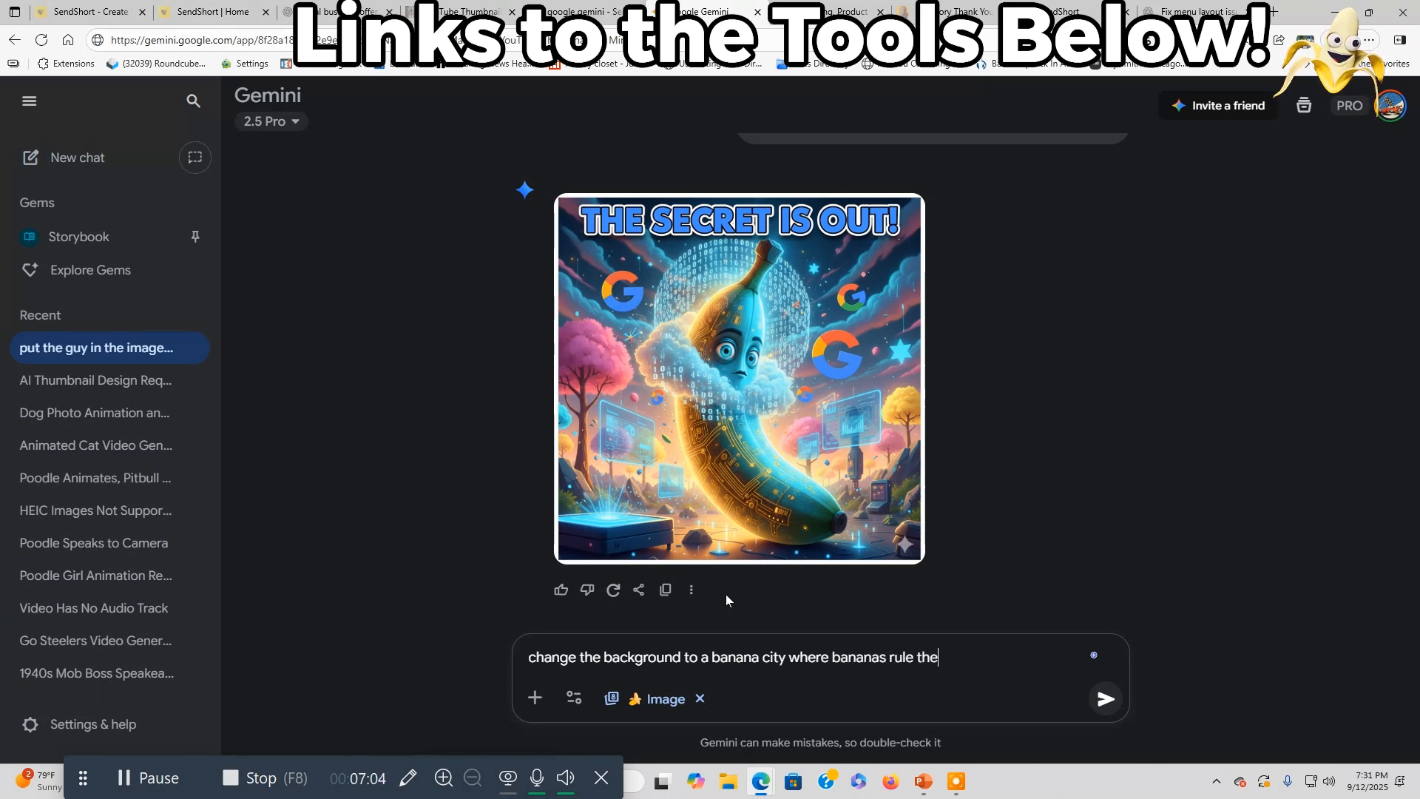
pyautogui.write(' world.')
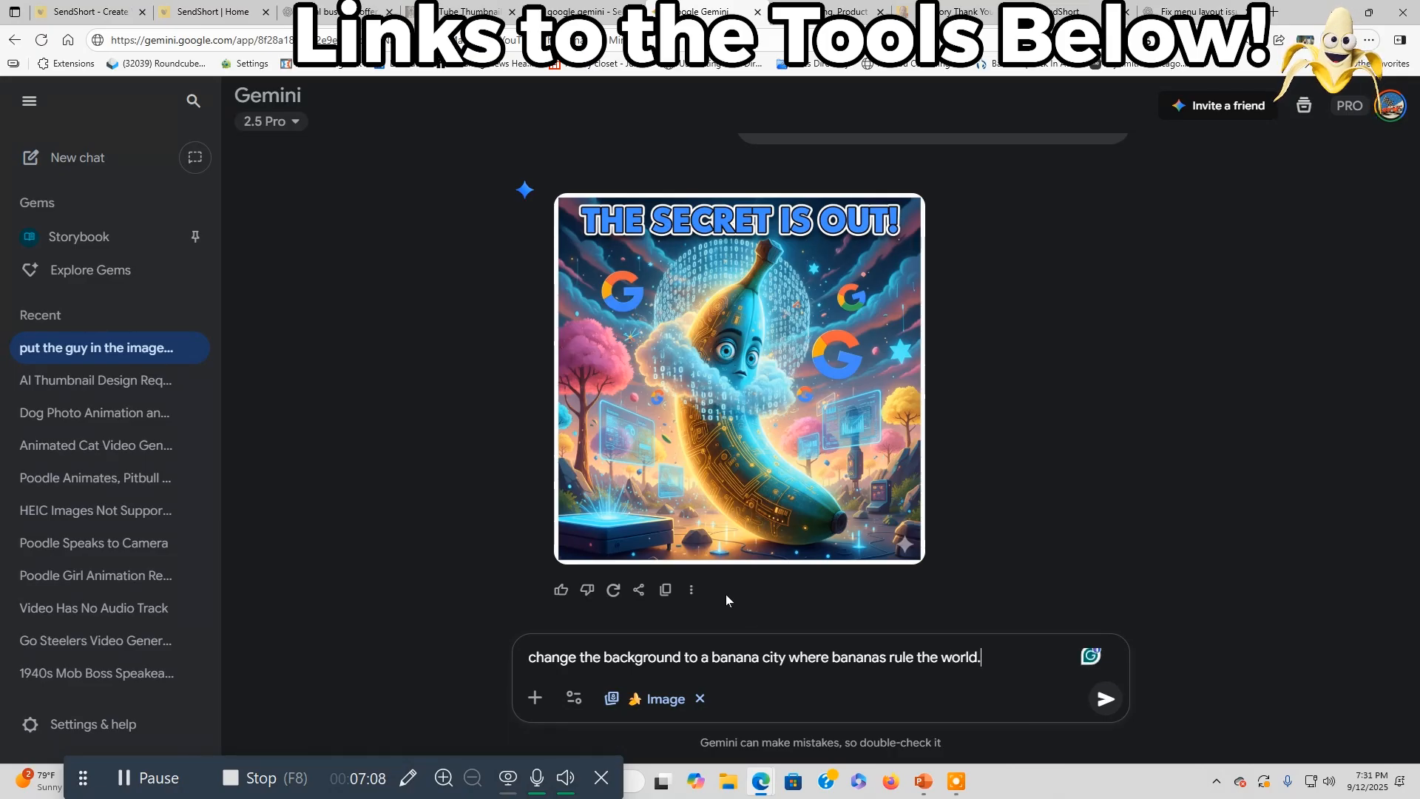
pyautogui.press('Return')
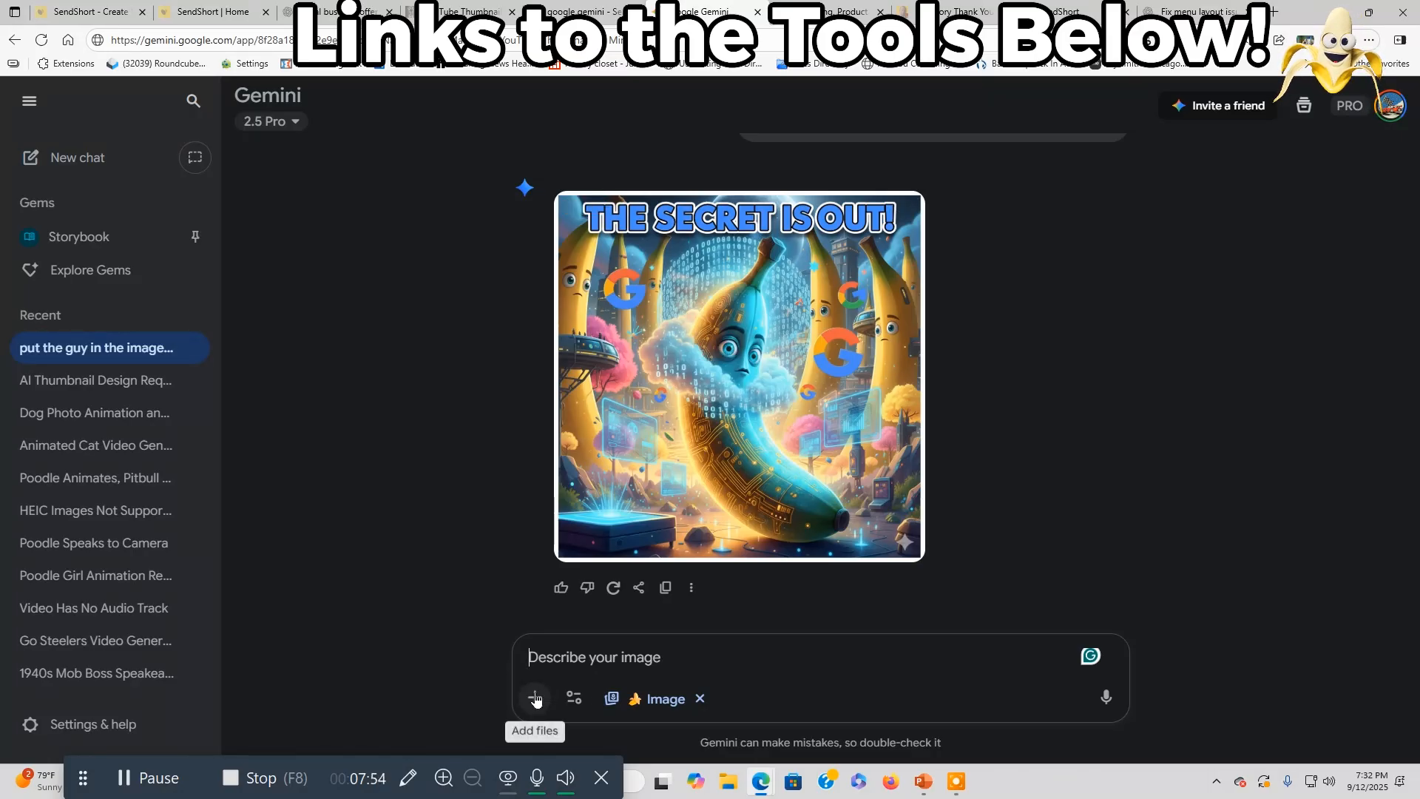
# Review the earlier images in the chat, comparing the original suit photo with its blue dress shirt version
pyautogui.scroll(6, 941, 505)
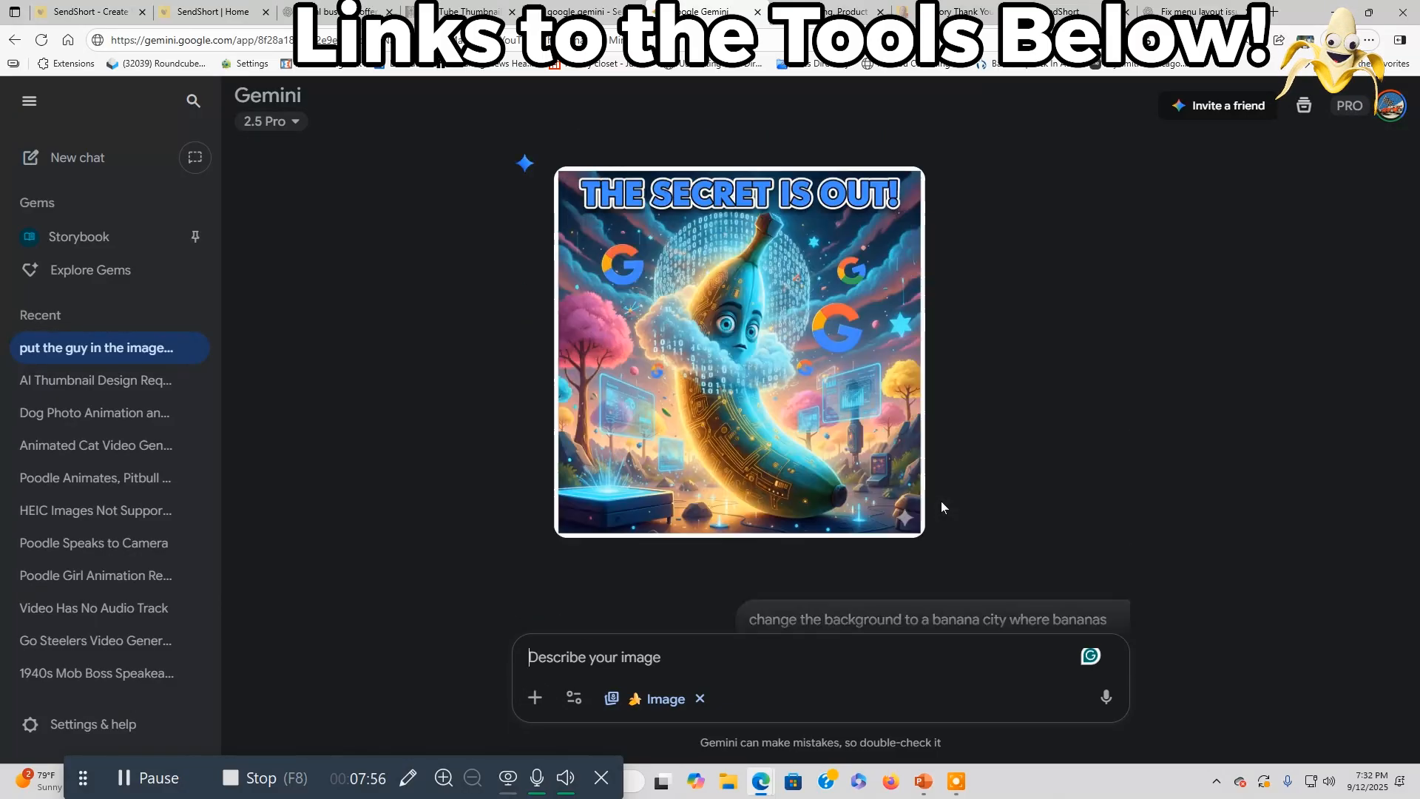
pyautogui.scroll(20, 940, 500)
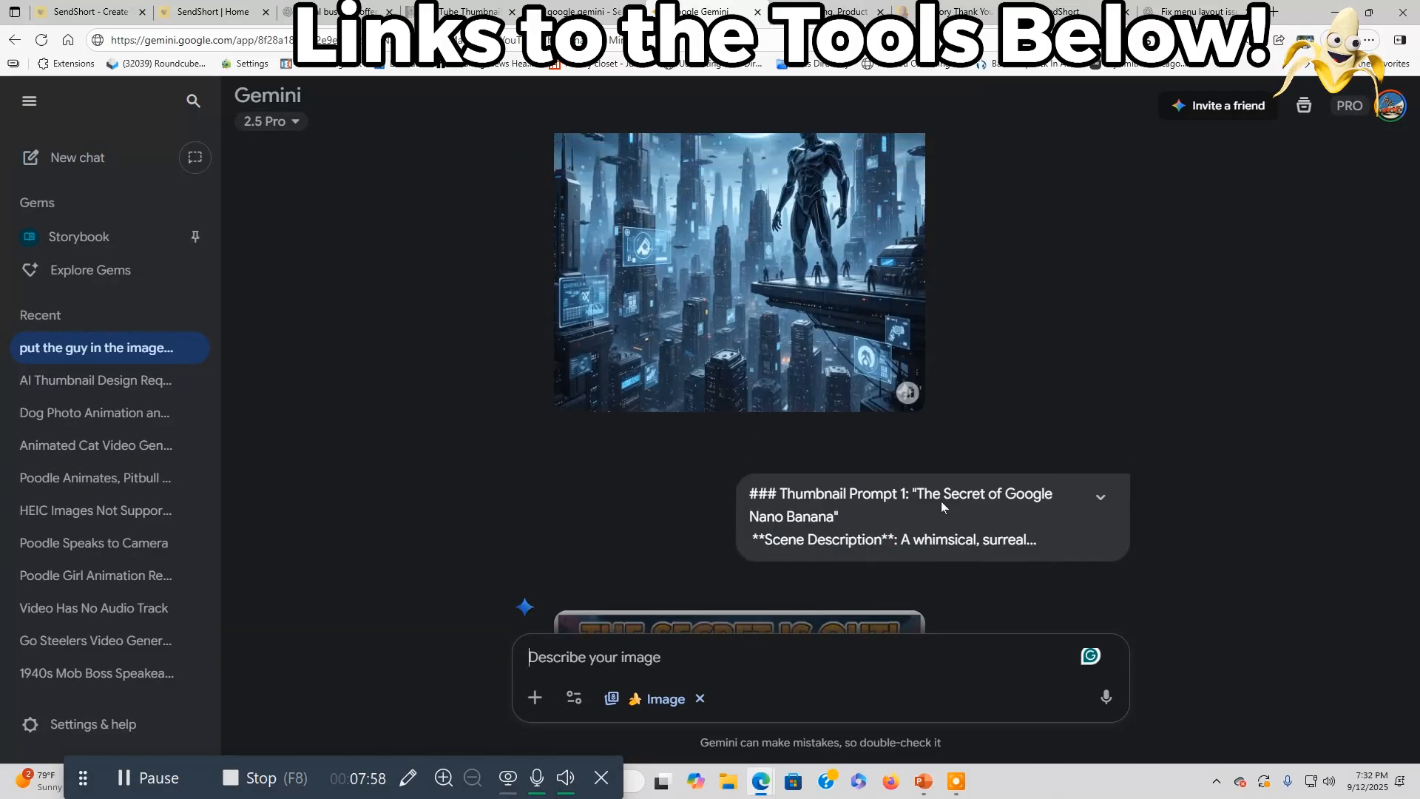
pyautogui.scroll(20, 941, 500)
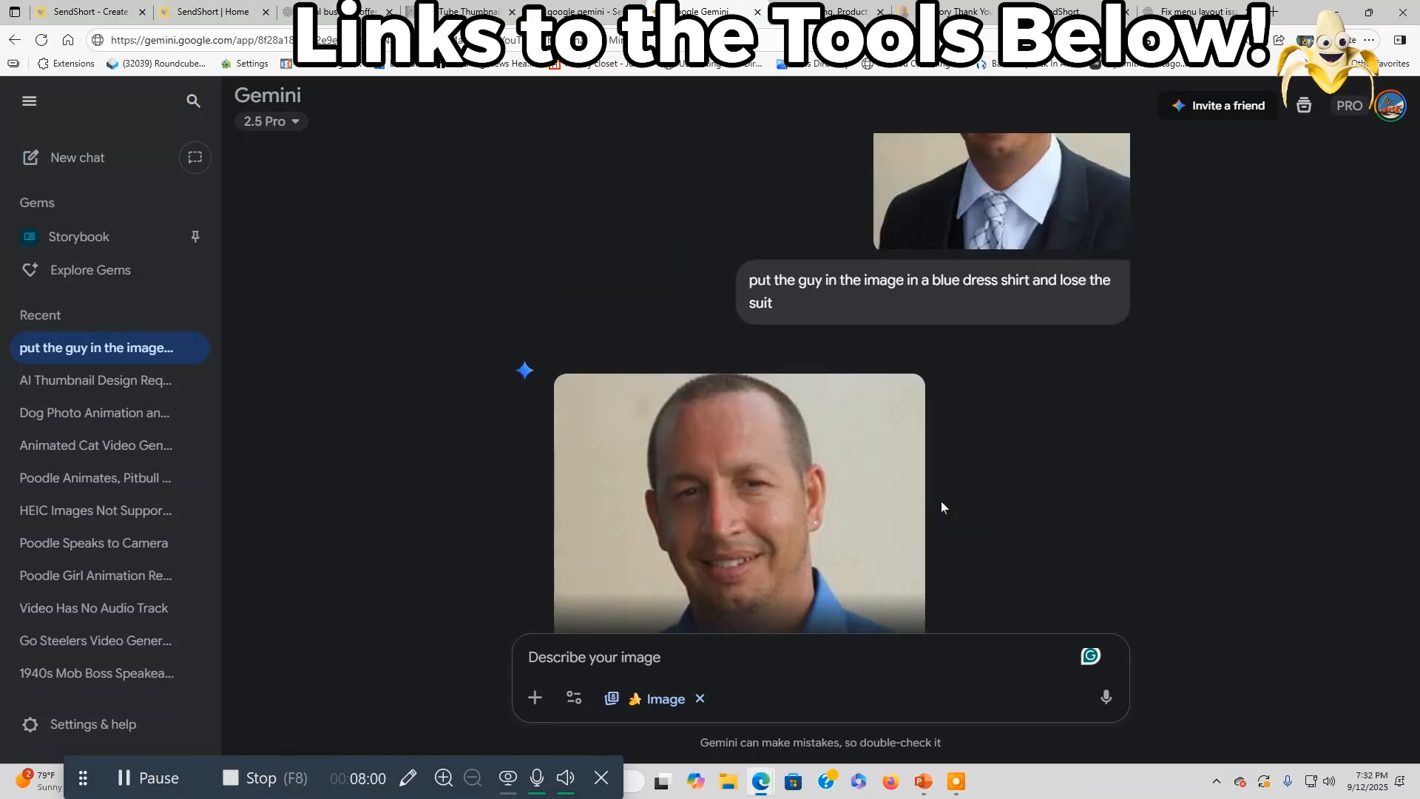
pyautogui.scroll(2, 941, 500)
pyautogui.scroll(-4, 940, 500)
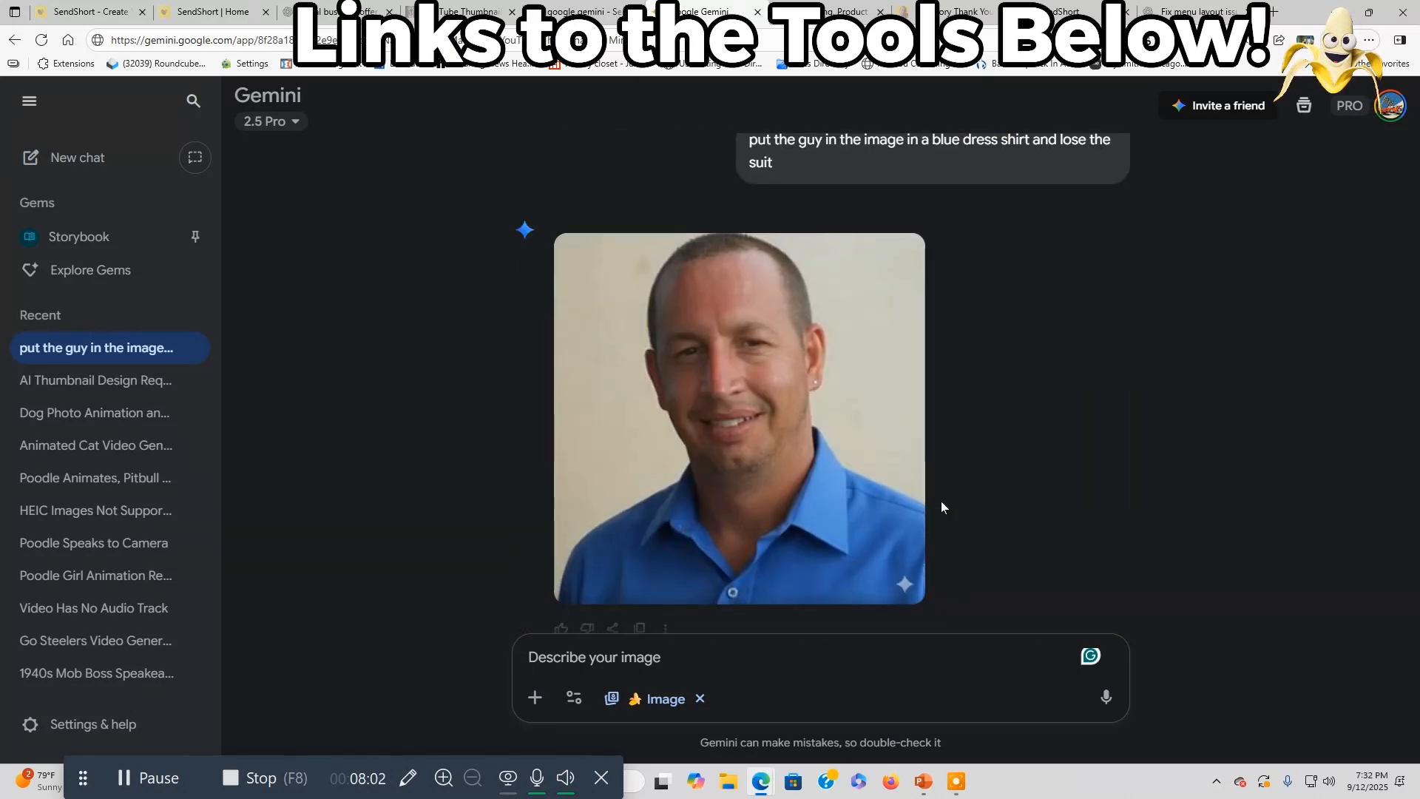
pyautogui.scroll(-2, 941, 507)
pyautogui.scroll(5, 922, 498)
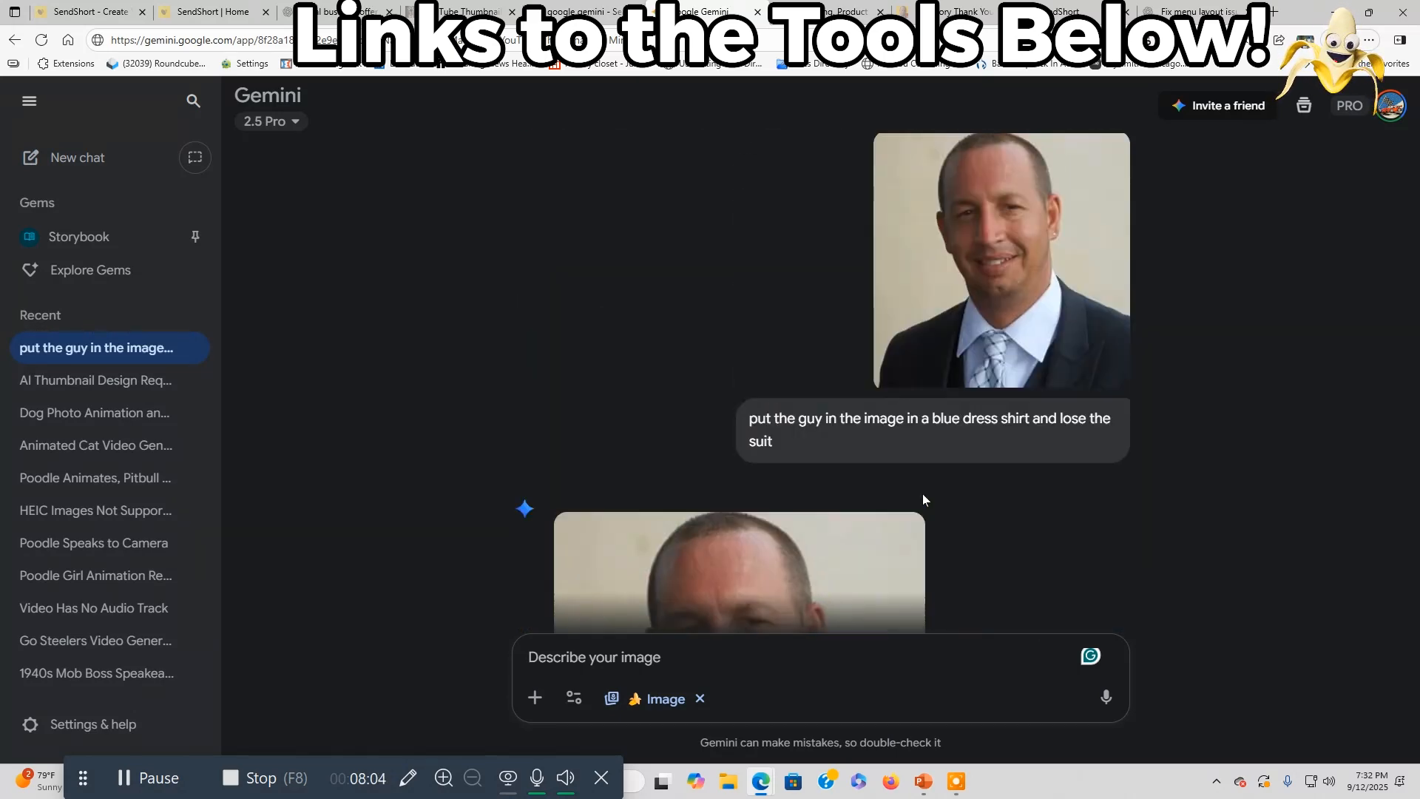
pyautogui.scroll(3, 972, 432)
pyautogui.scroll(-3, 972, 432)
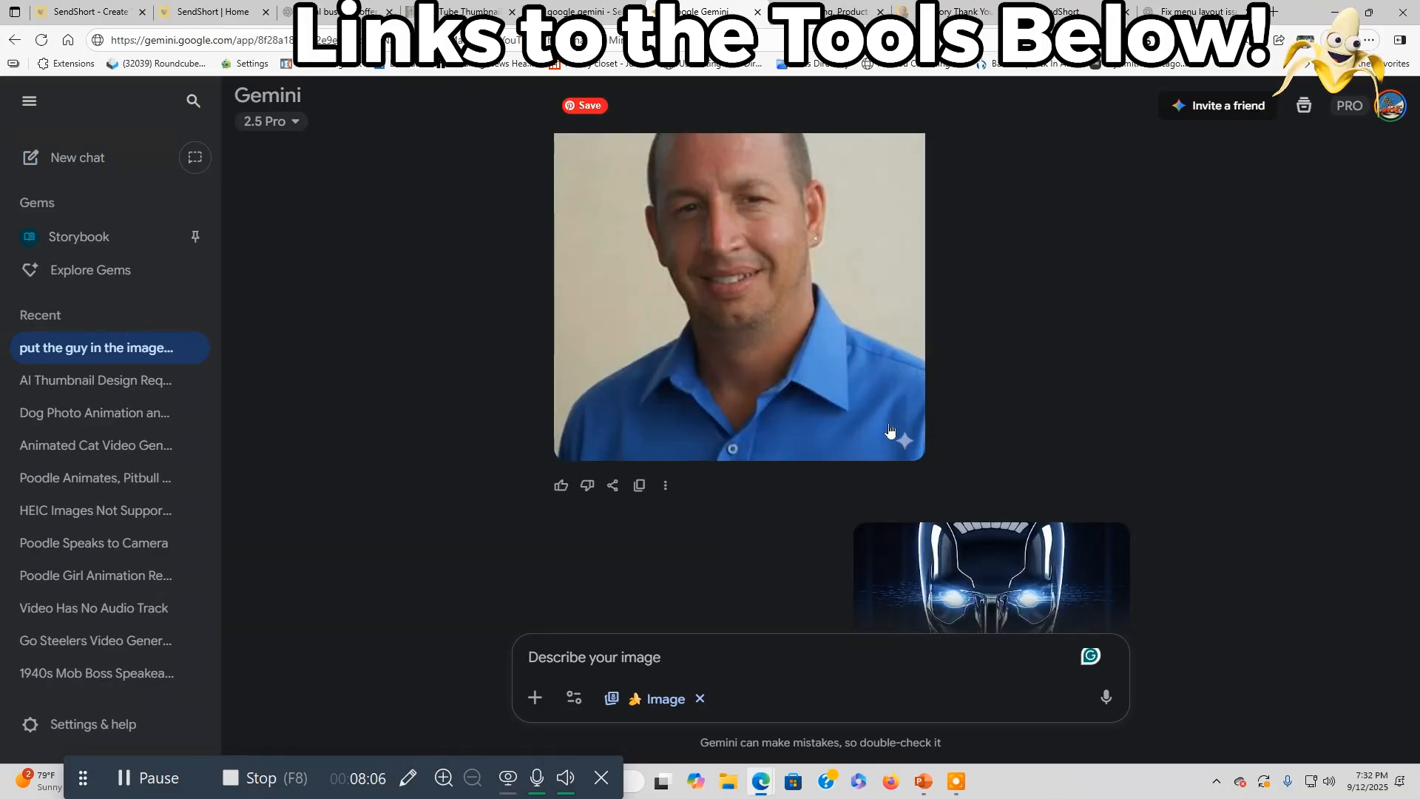
pyautogui.scroll(5, 907, 443)
pyautogui.scroll(-10, 910, 448)
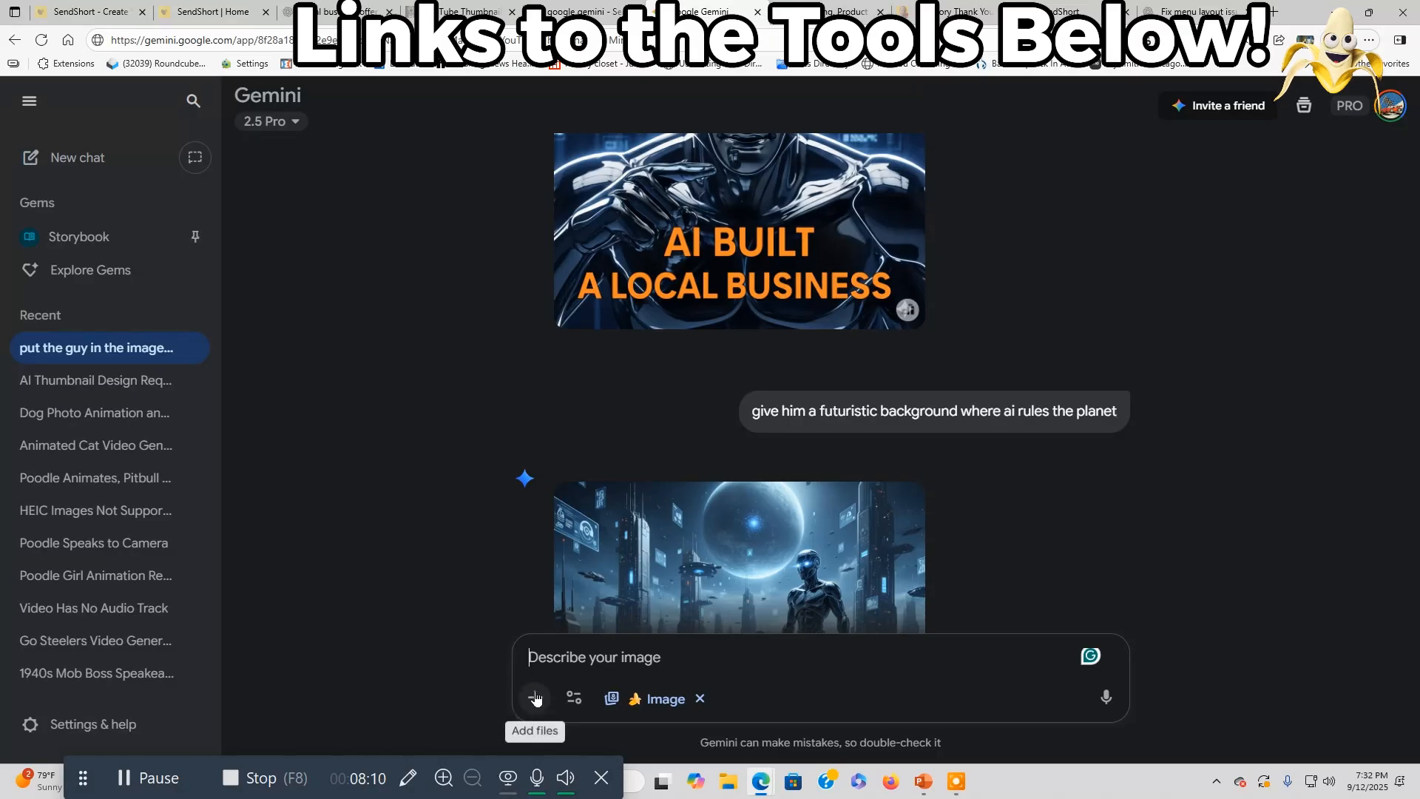
# Find the gorilla JPG in the Pictures folder and attach it to the image request
pyautogui.click(535, 697)
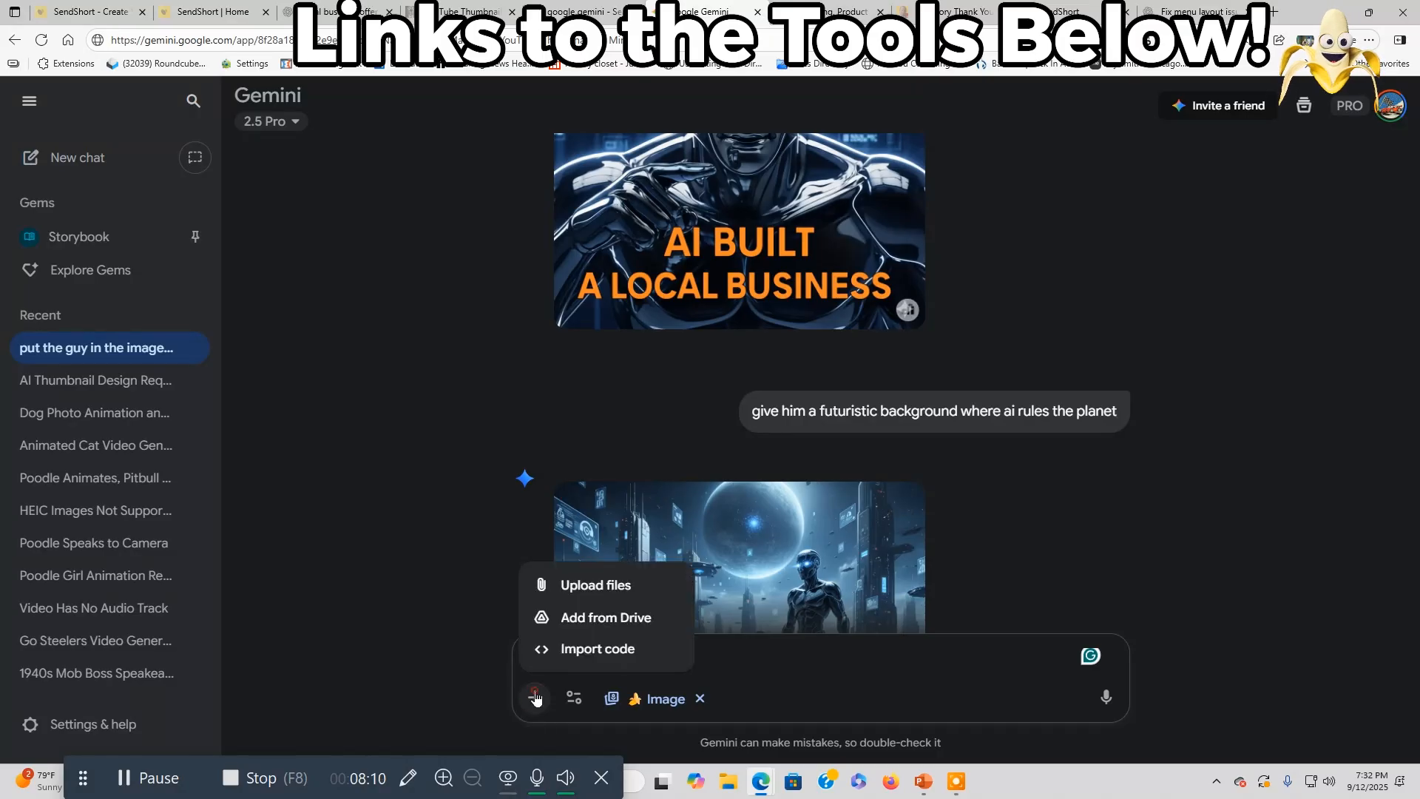
pyautogui.click(642, 585)
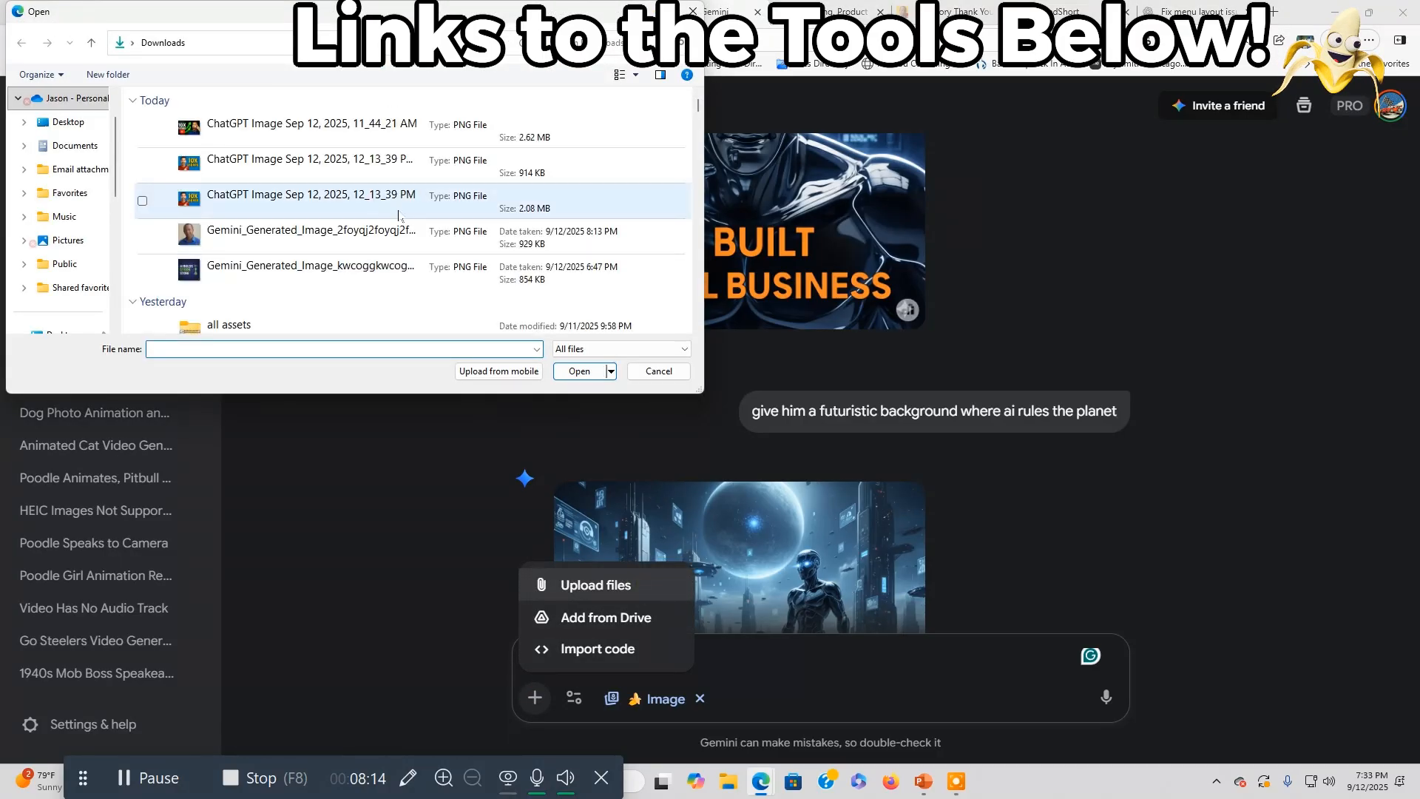
pyautogui.scroll(-6, 384, 258)
pyautogui.scroll(-10, 384, 258)
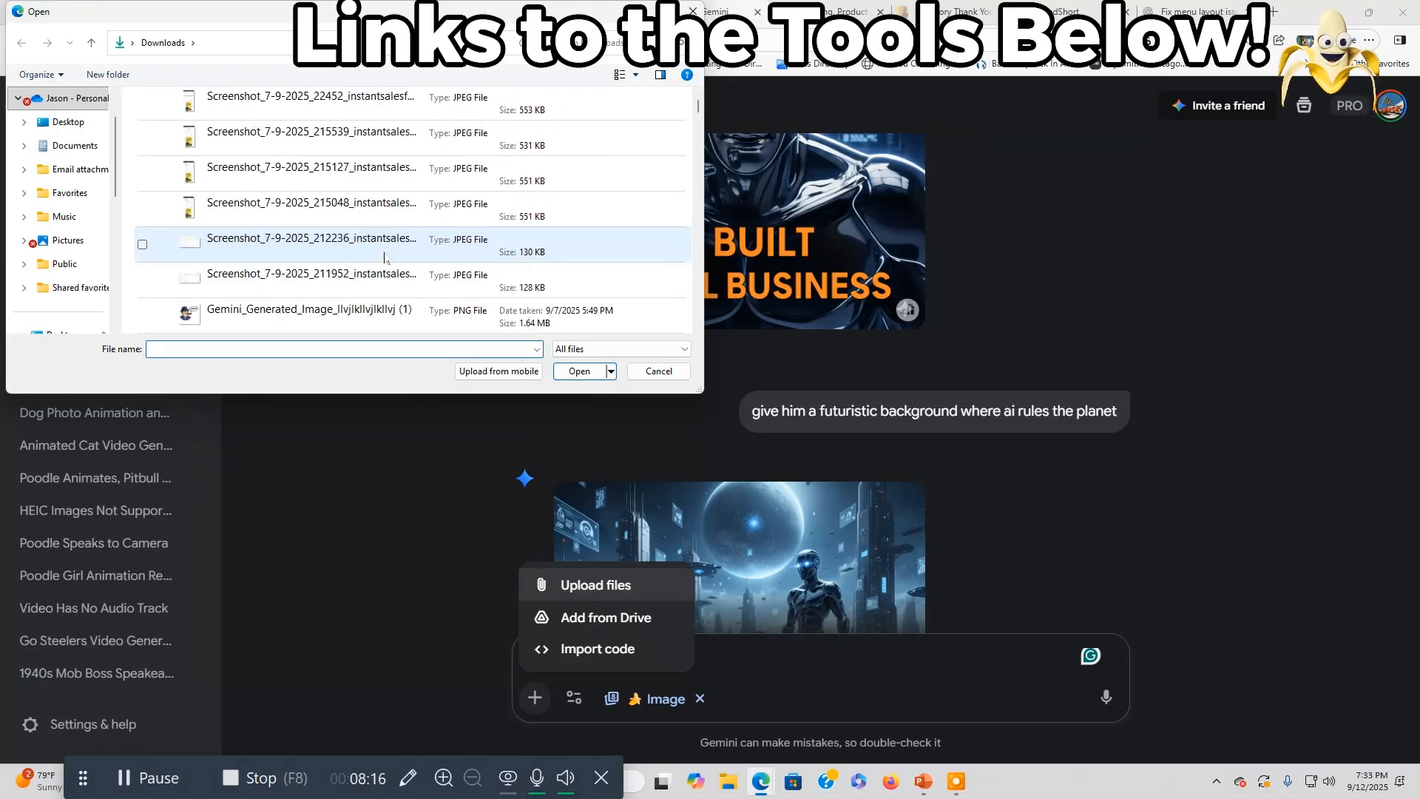
pyautogui.scroll(-3, 385, 258)
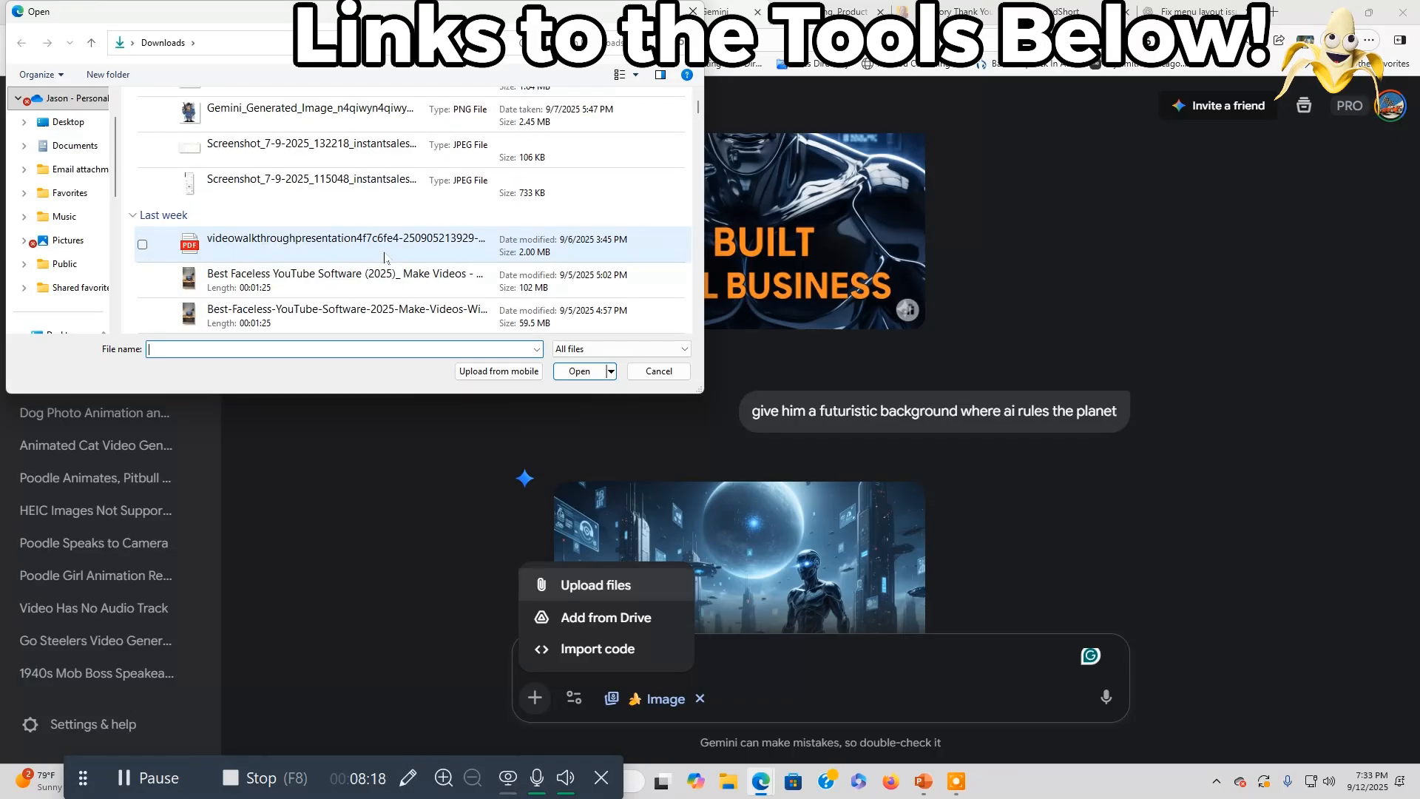
pyautogui.scroll(-10, 384, 258)
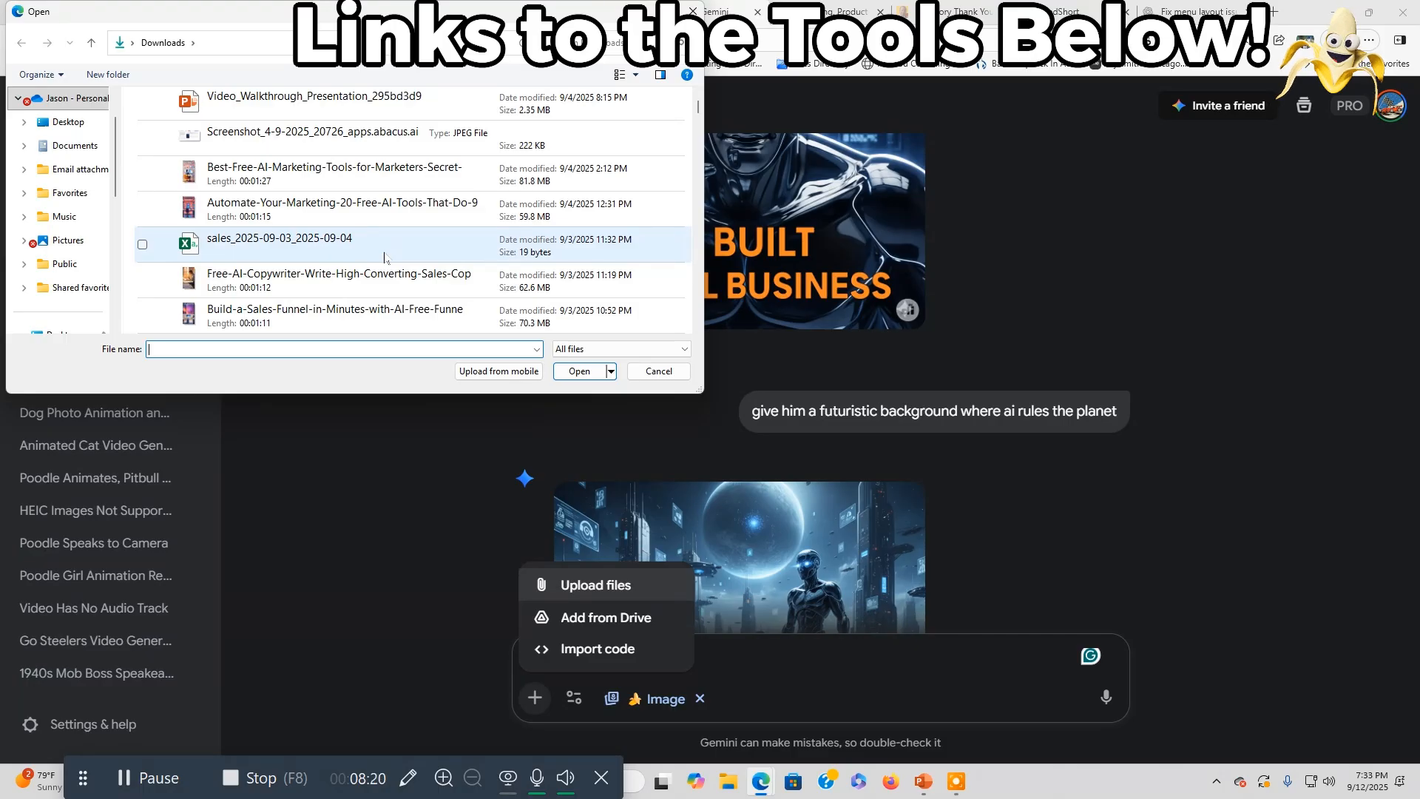
pyautogui.scroll(-12, 384, 257)
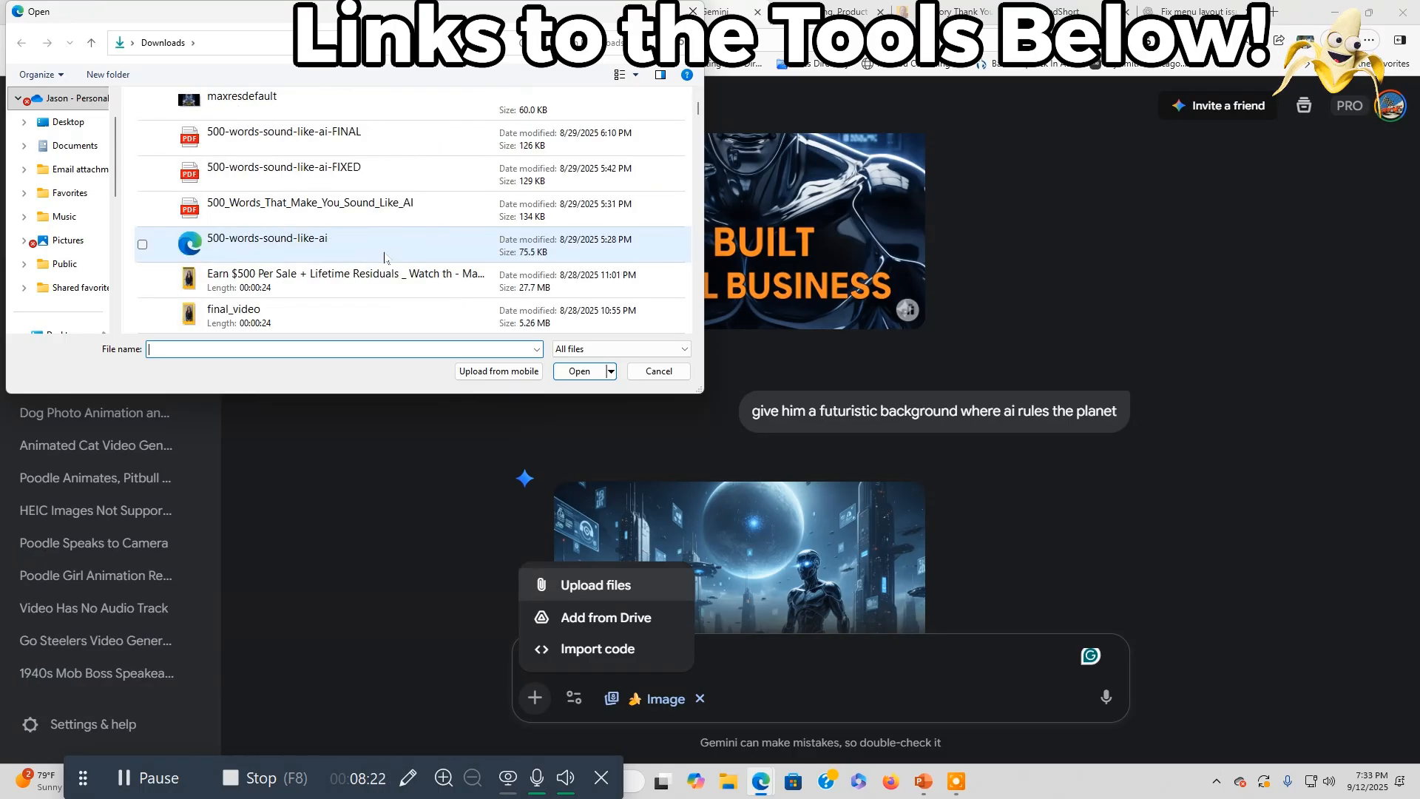
pyautogui.click(70, 241)
pyautogui.scroll(-5, 361, 271)
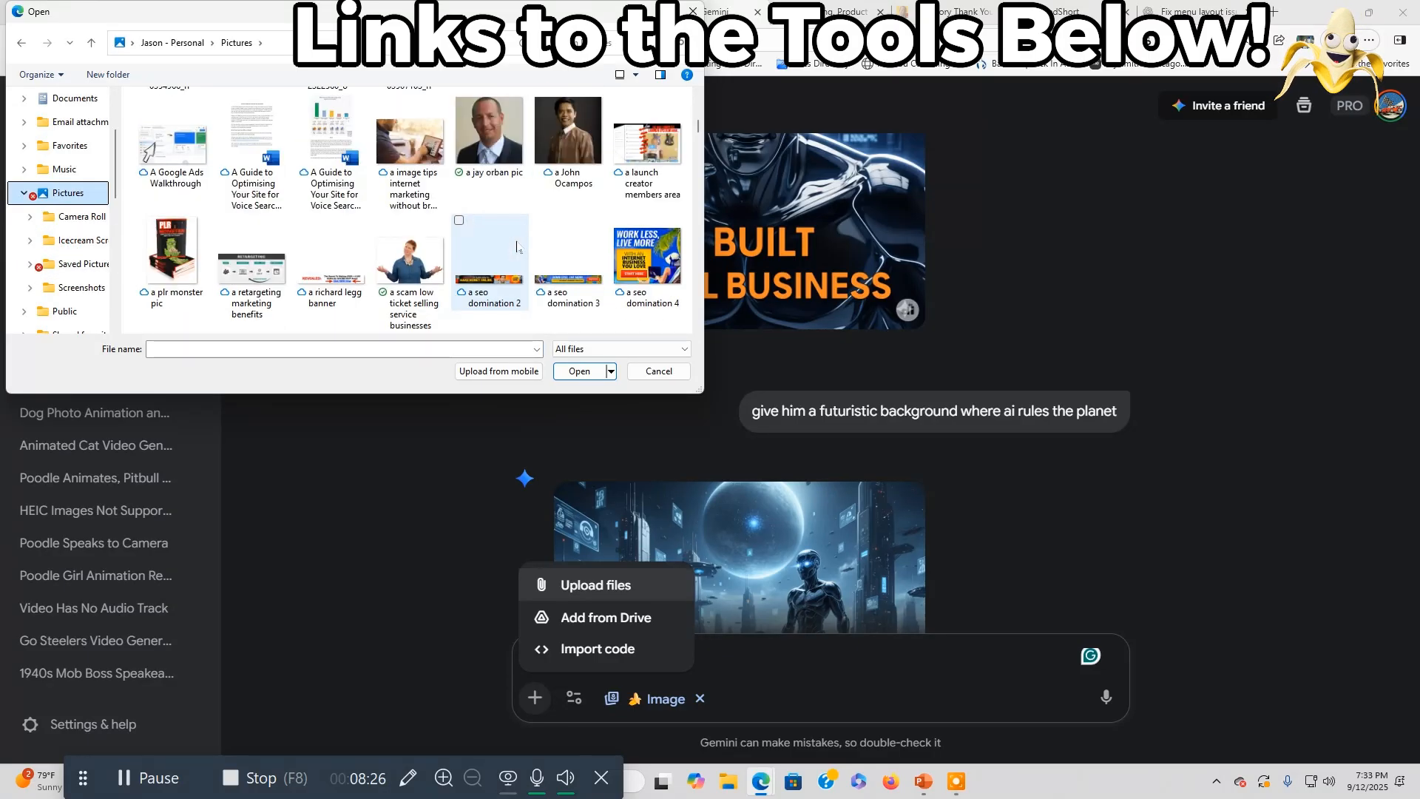
pyautogui.scroll(-2, 517, 247)
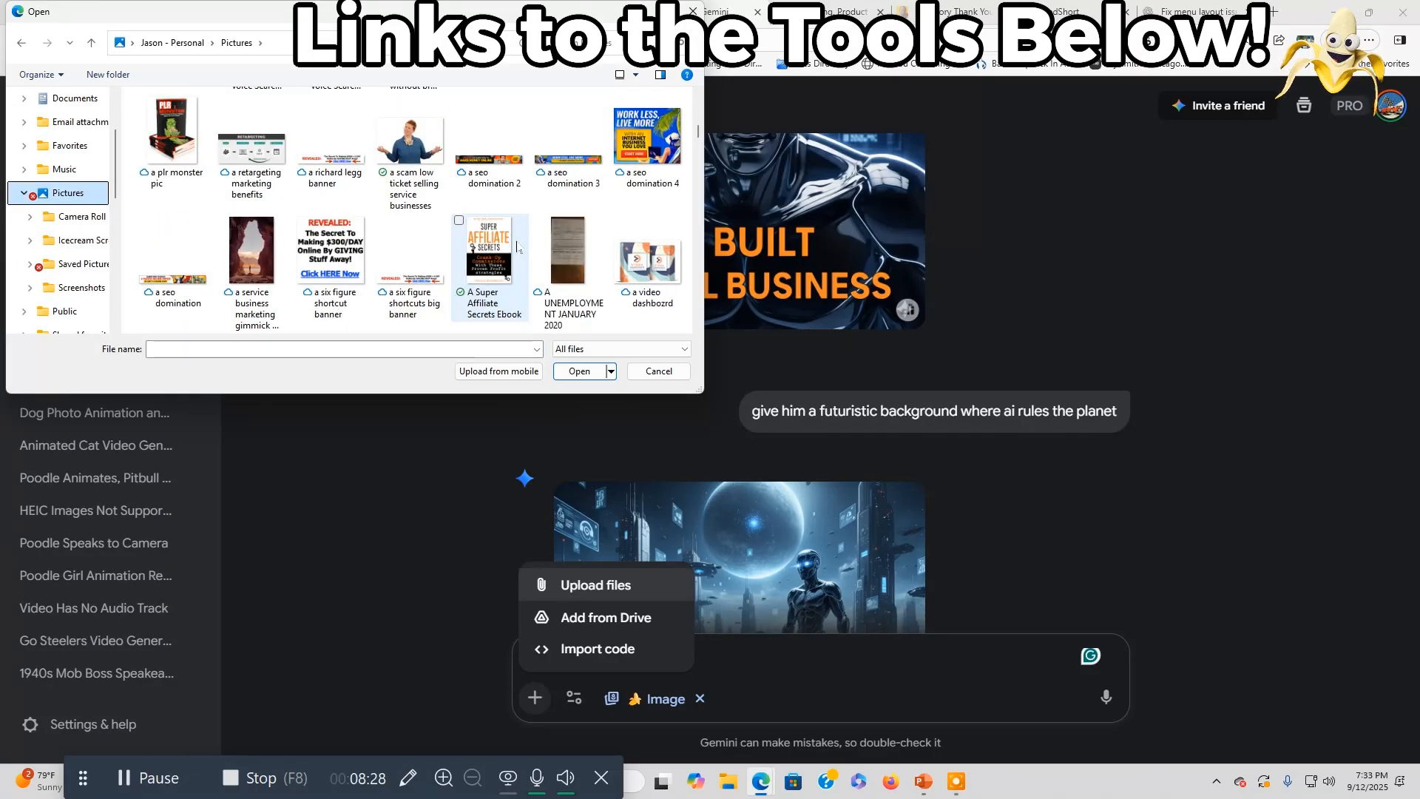
pyautogui.scroll(-5, 517, 247)
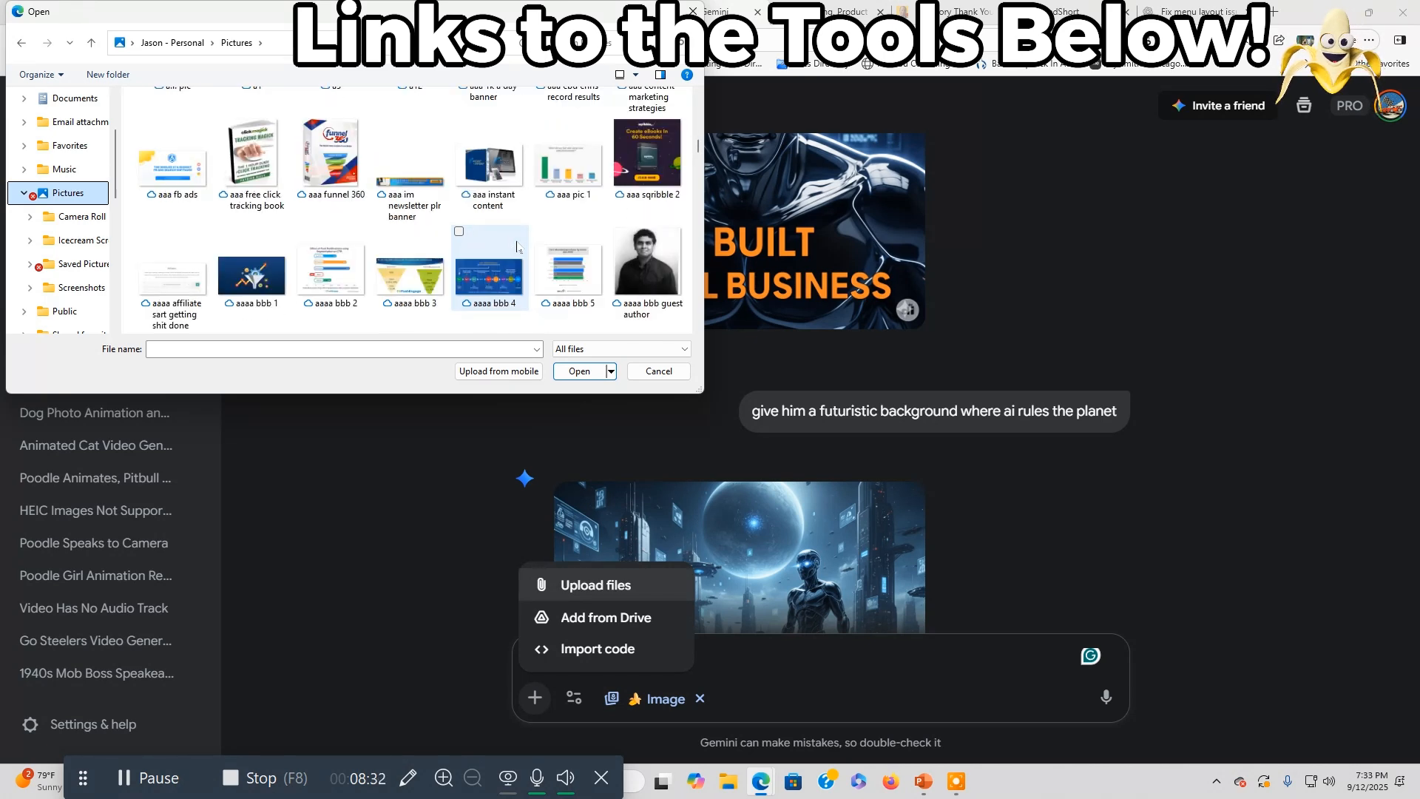
pyautogui.scroll(-2, 517, 247)
pyautogui.scroll(-4, 512, 247)
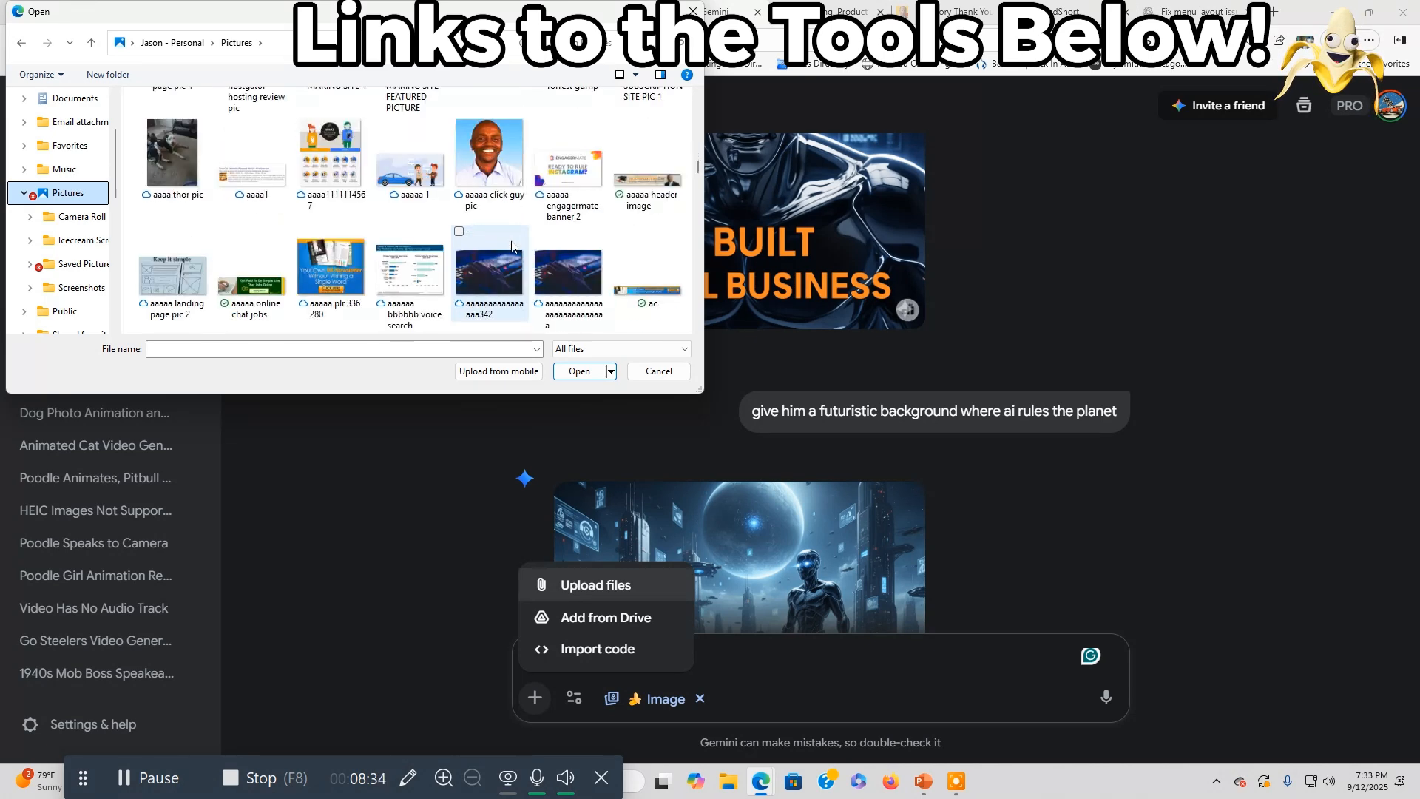
pyautogui.scroll(-1, 511, 246)
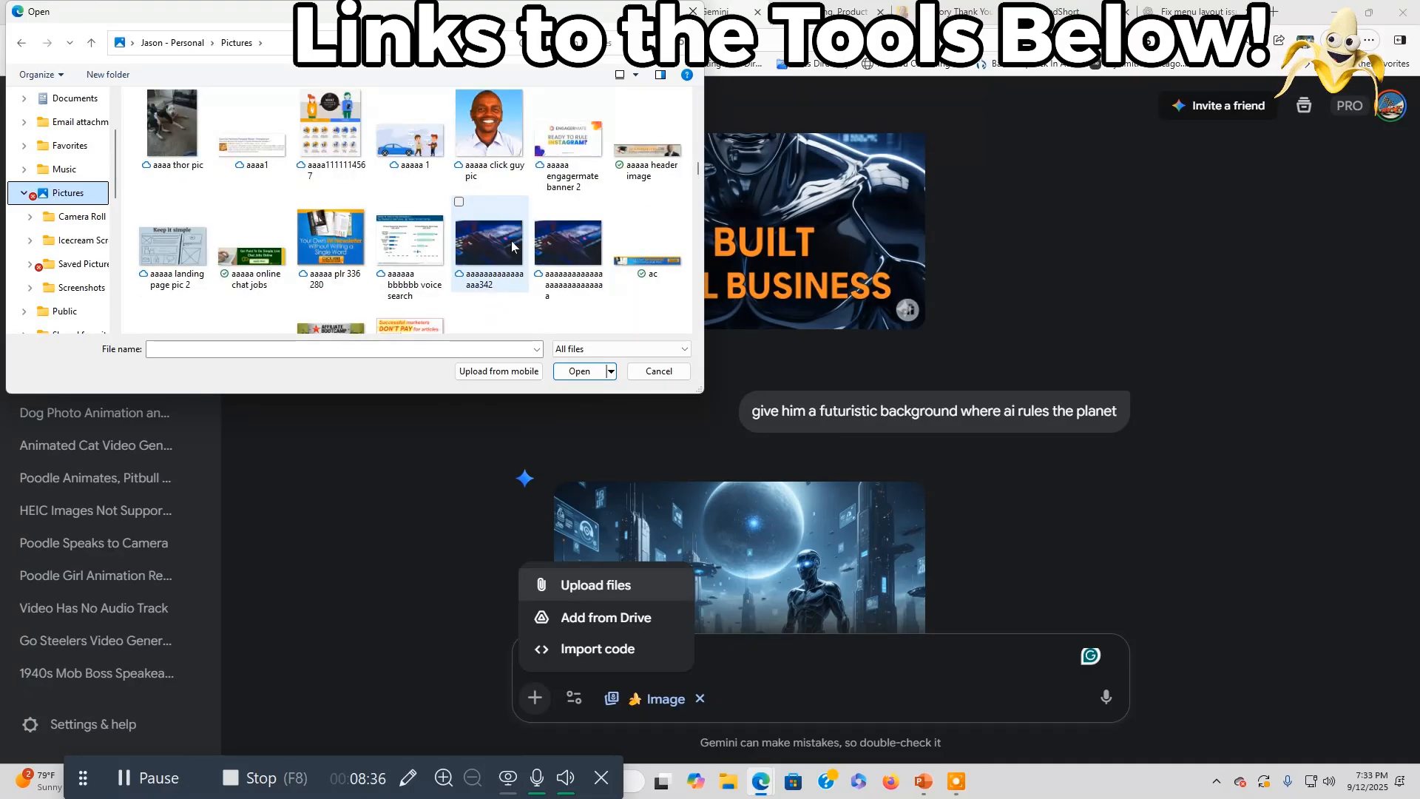
pyautogui.scroll(-10, 392, 230)
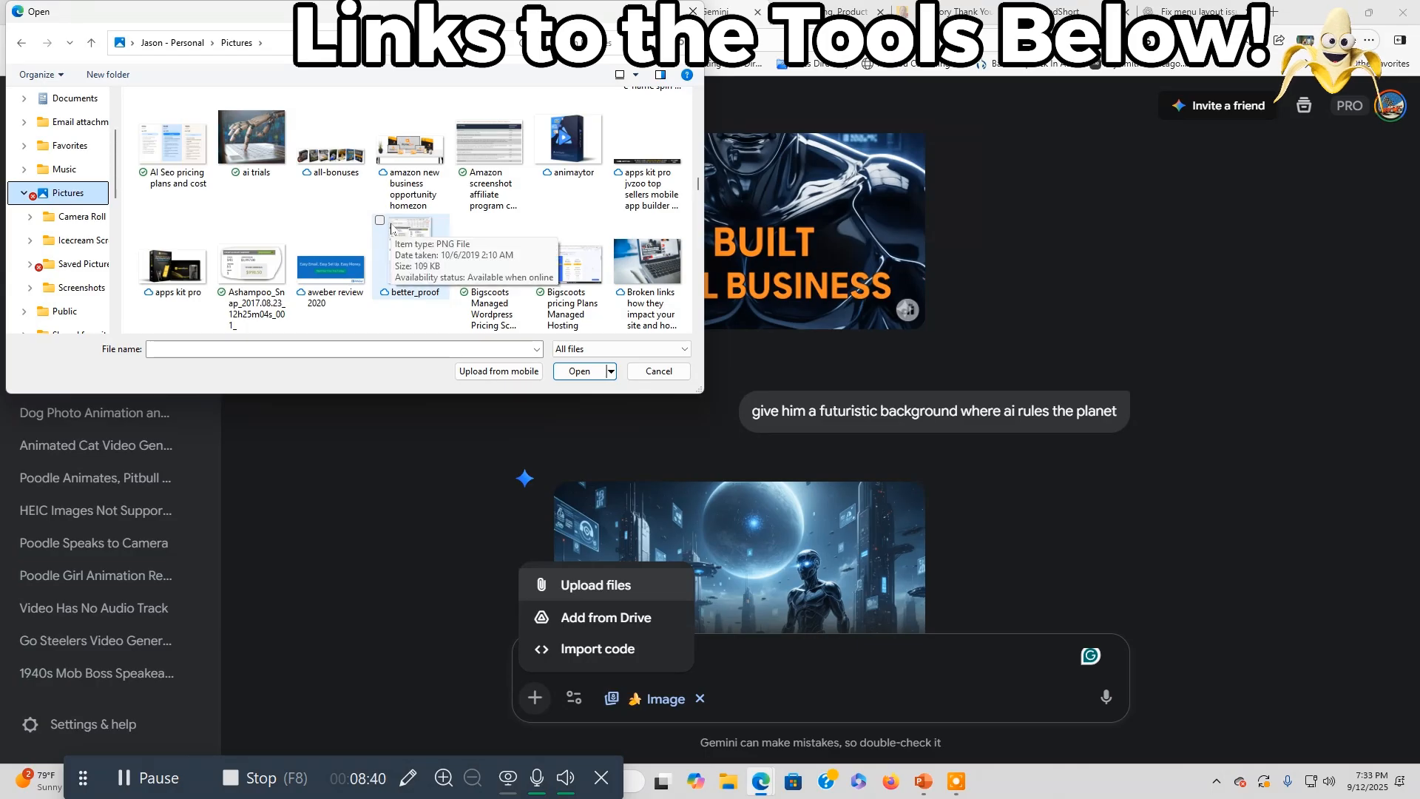
pyautogui.scroll(-5, 392, 229)
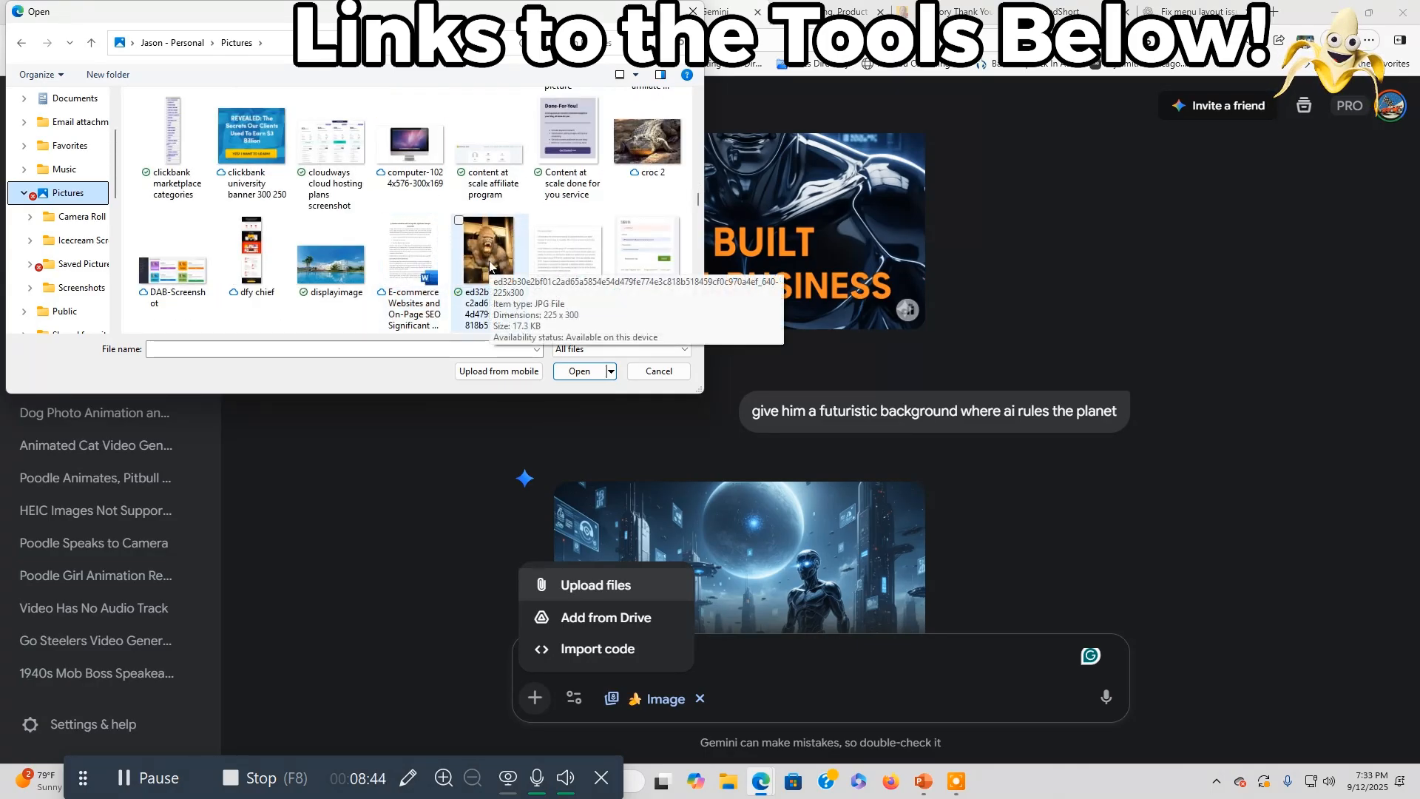
pyautogui.doubleClick(490, 266)
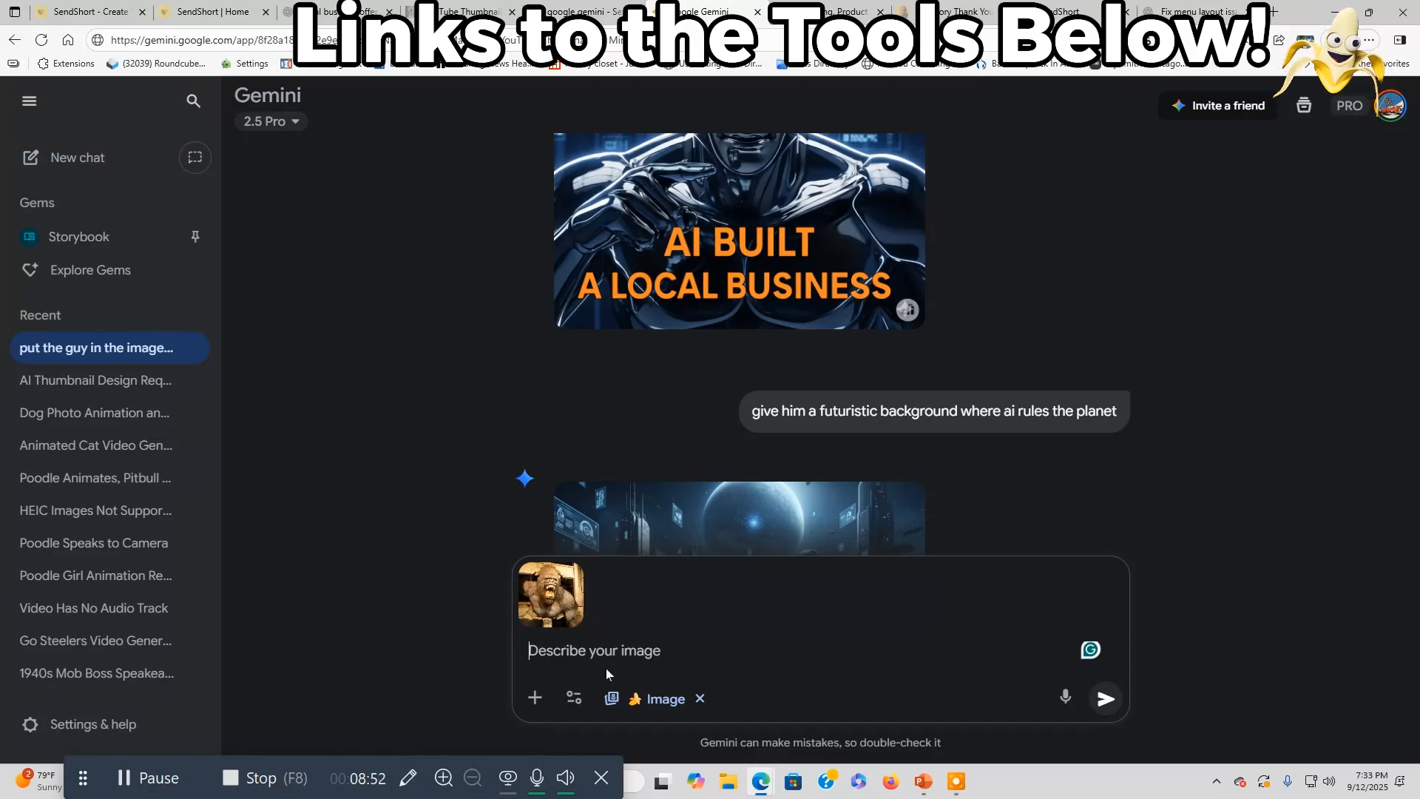
# Send the request "put godzilla facing off against the king kong in this image" with the attached gorilla photo
pyautogui.write('put ')
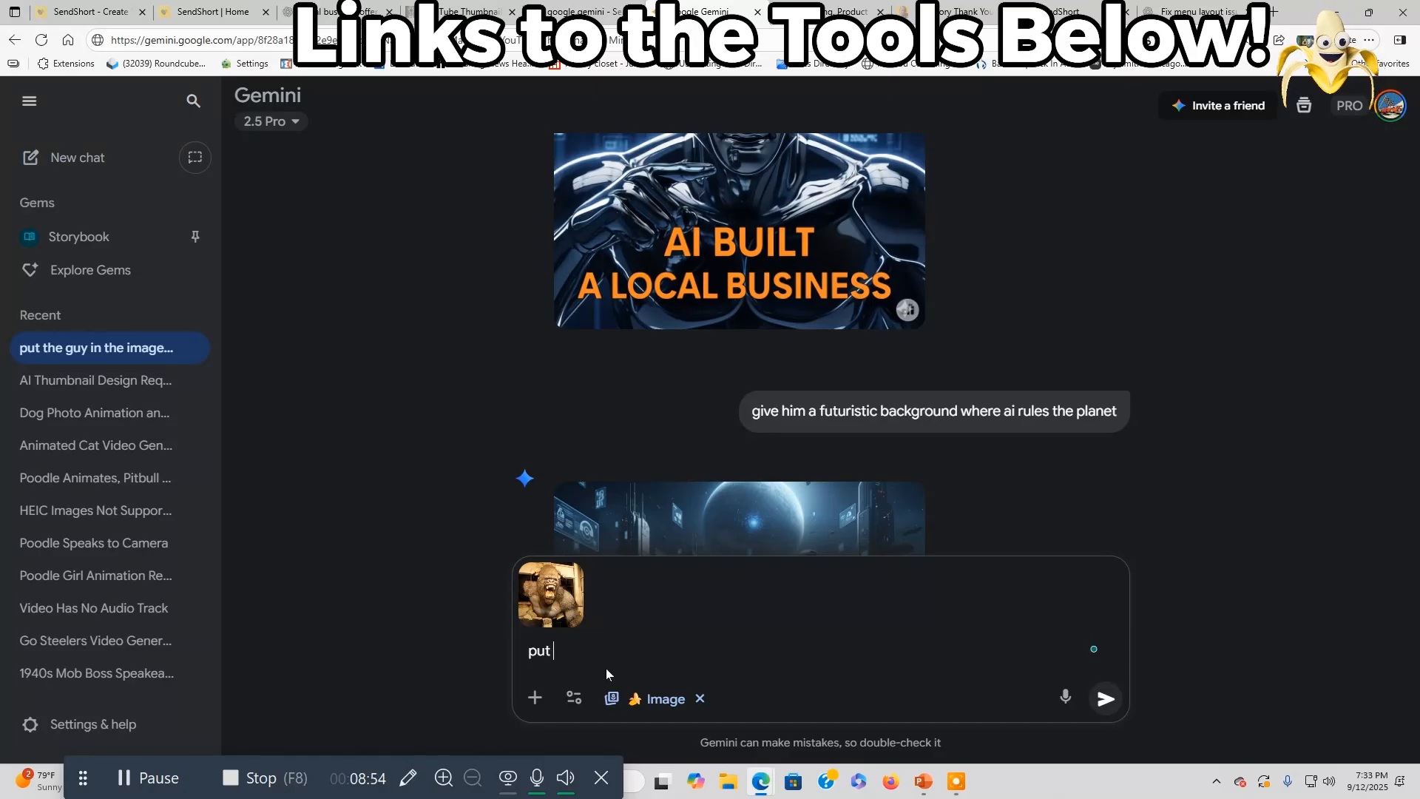
pyautogui.write('go')
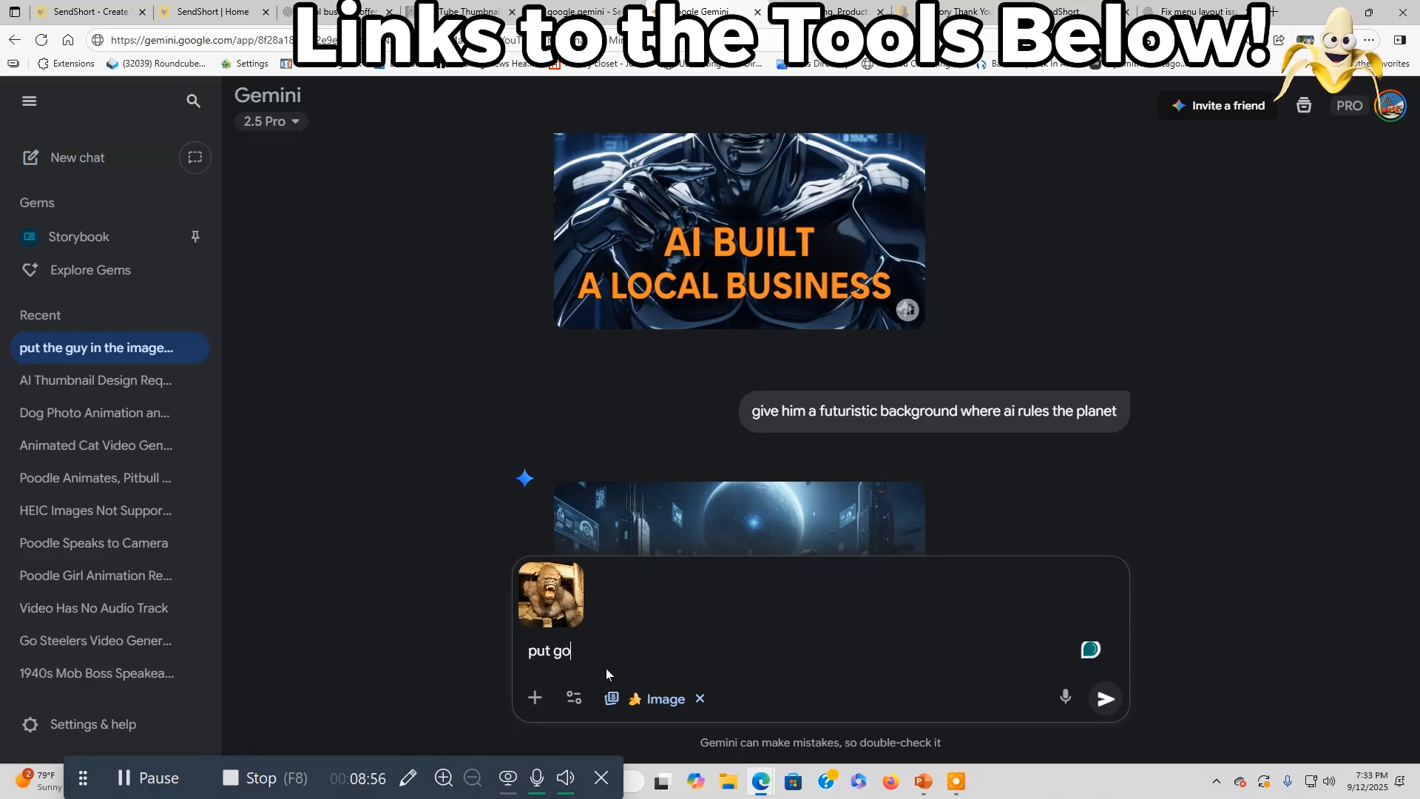
pyautogui.write('dilla')
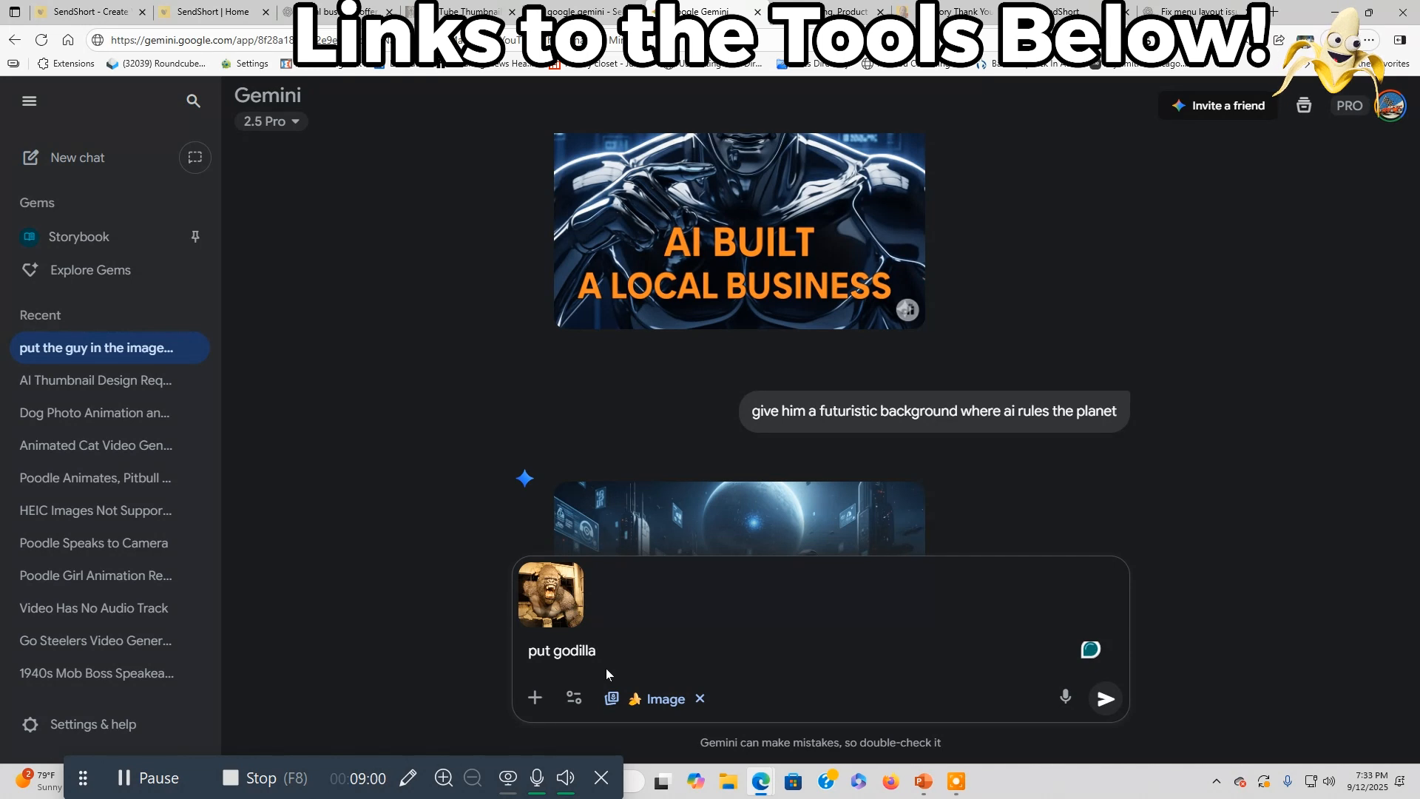
pyautogui.press('Left')
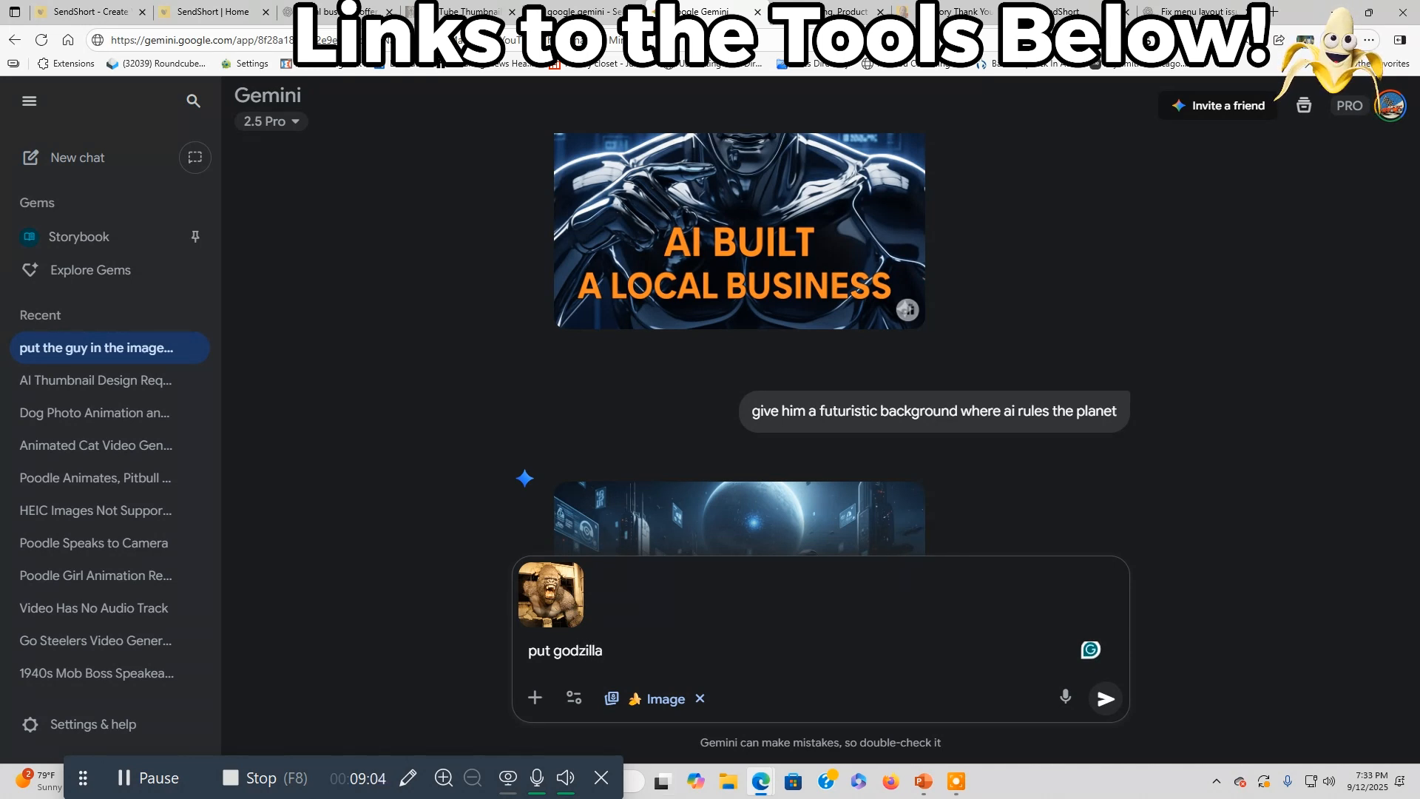
pyautogui.click(655, 659)
pyautogui.write('fa')
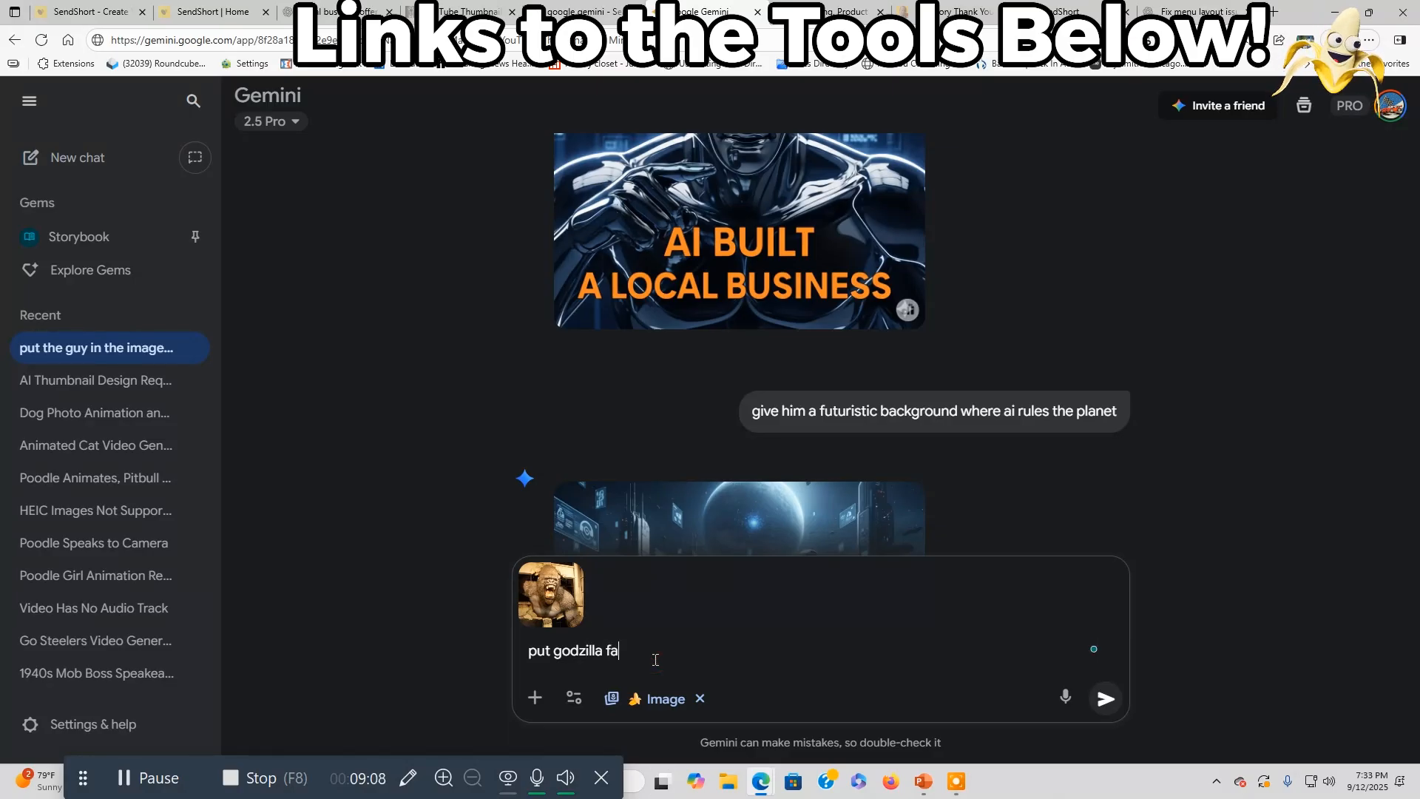
pyautogui.write('cing off a')
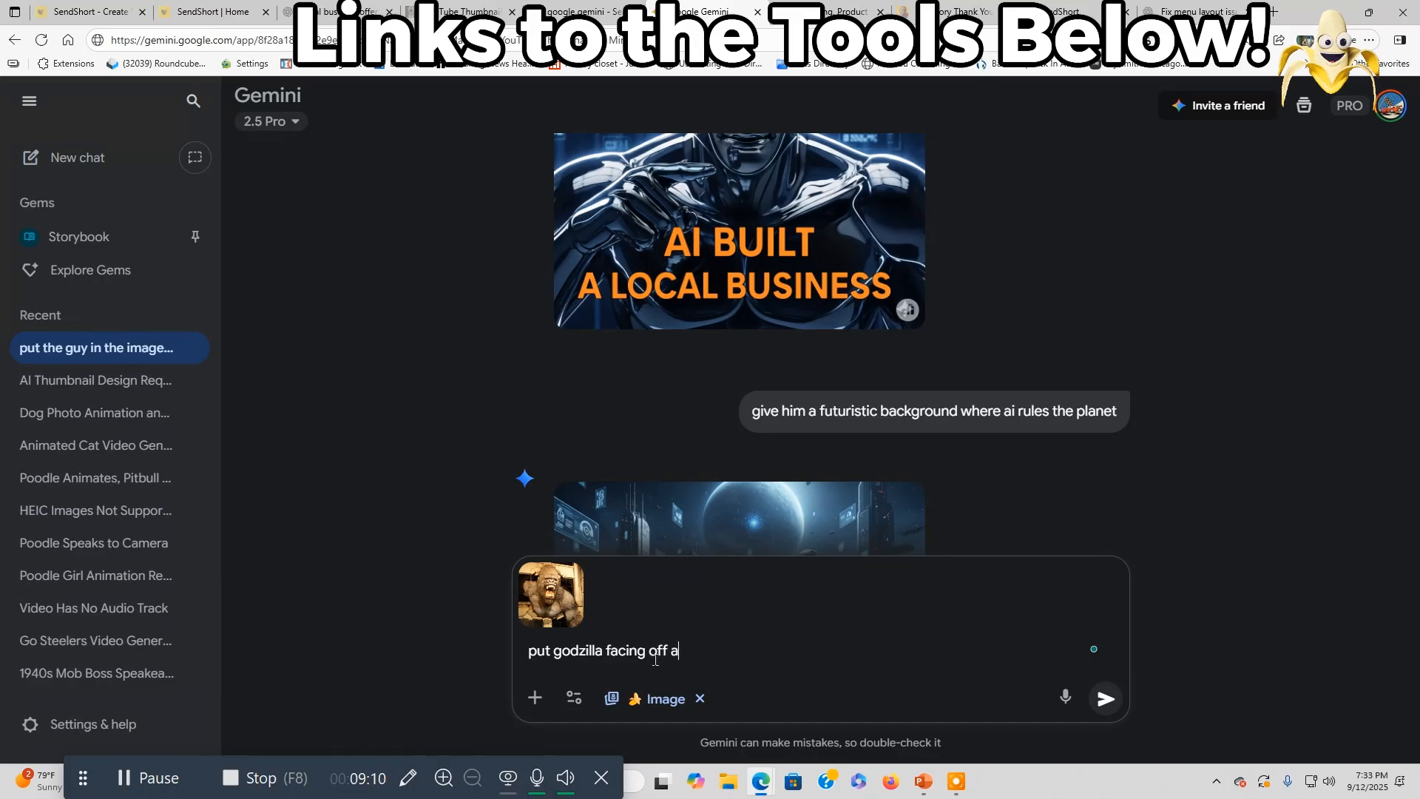
pyautogui.write('gainst th')
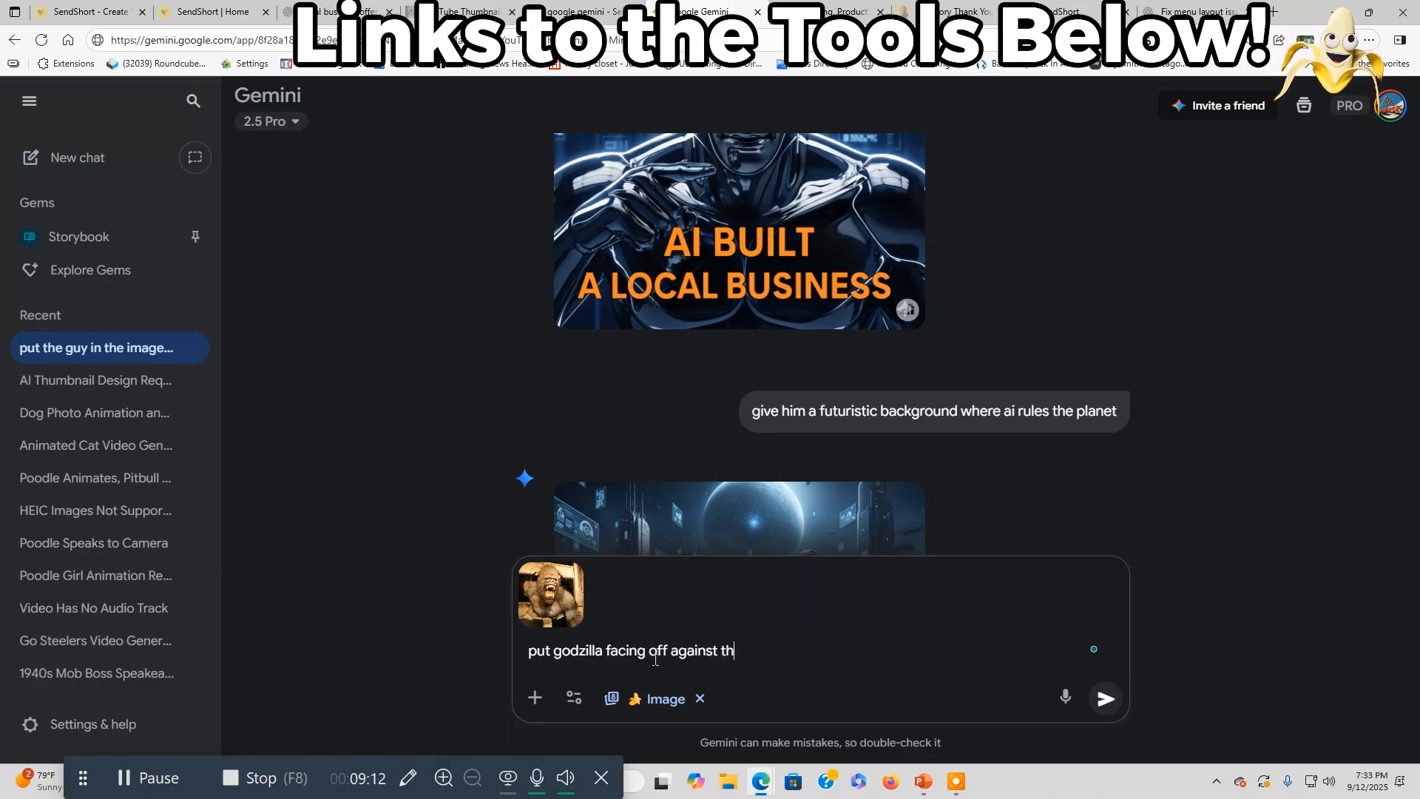
pyautogui.write('e king k')
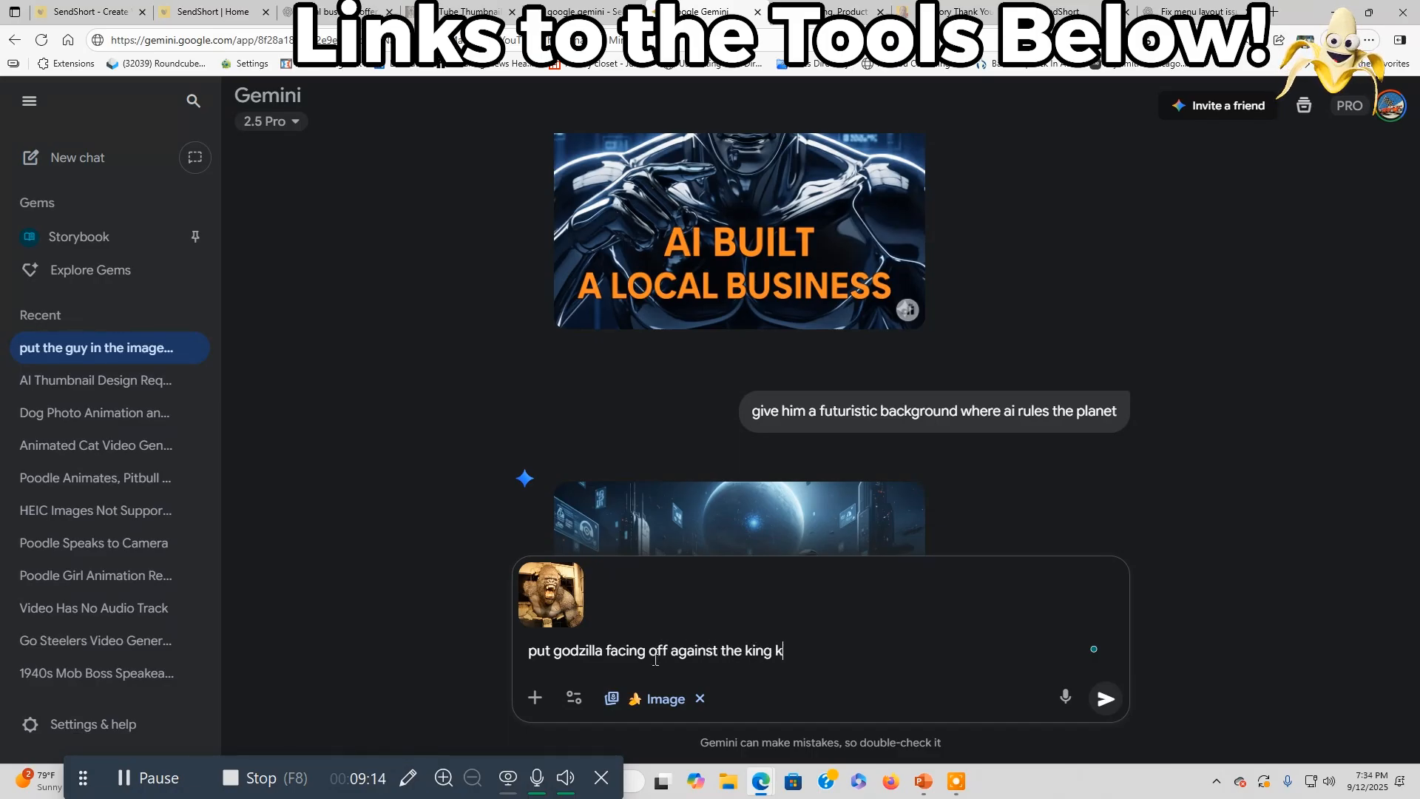
pyautogui.write('ong in this image')
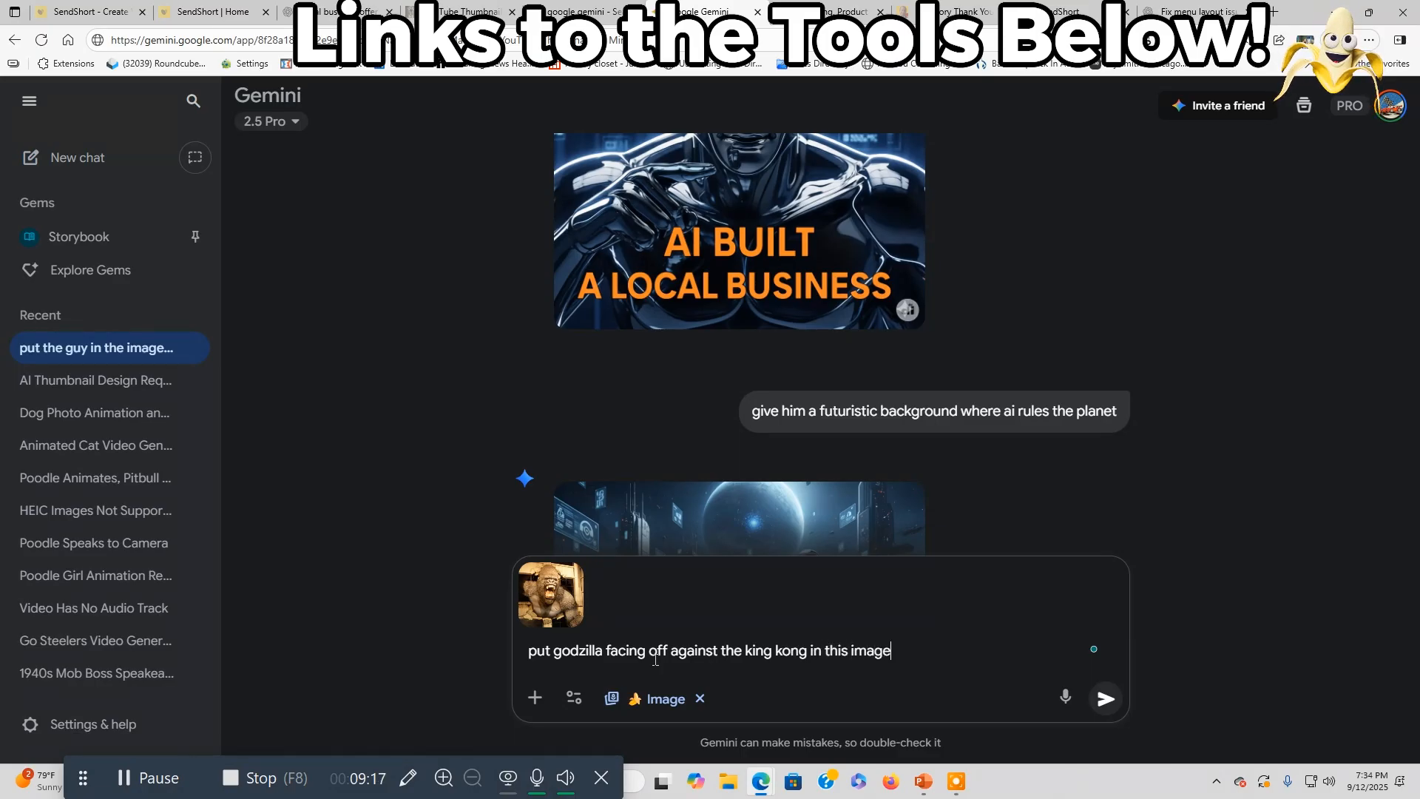
pyautogui.press('Return')
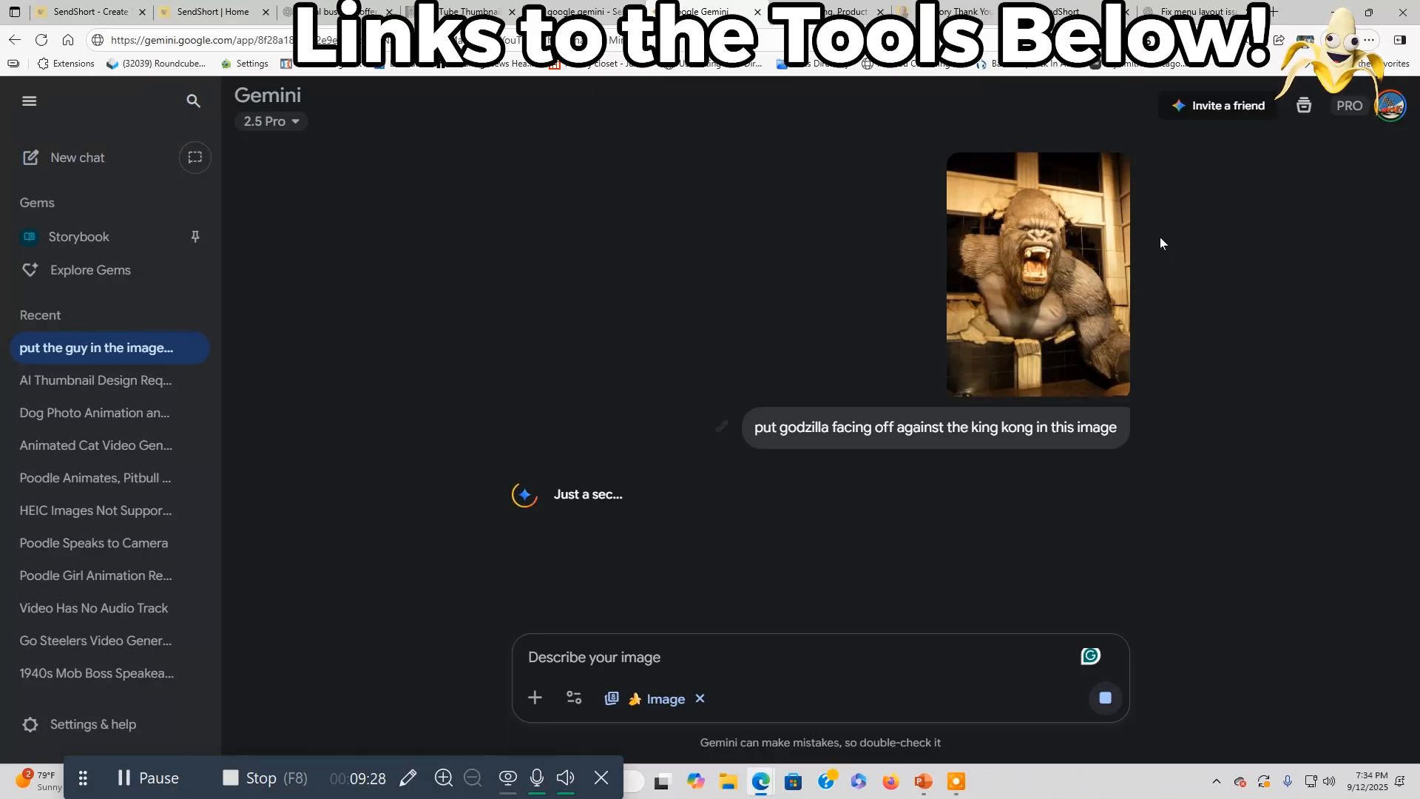
pyautogui.moveTo(1191, 11)
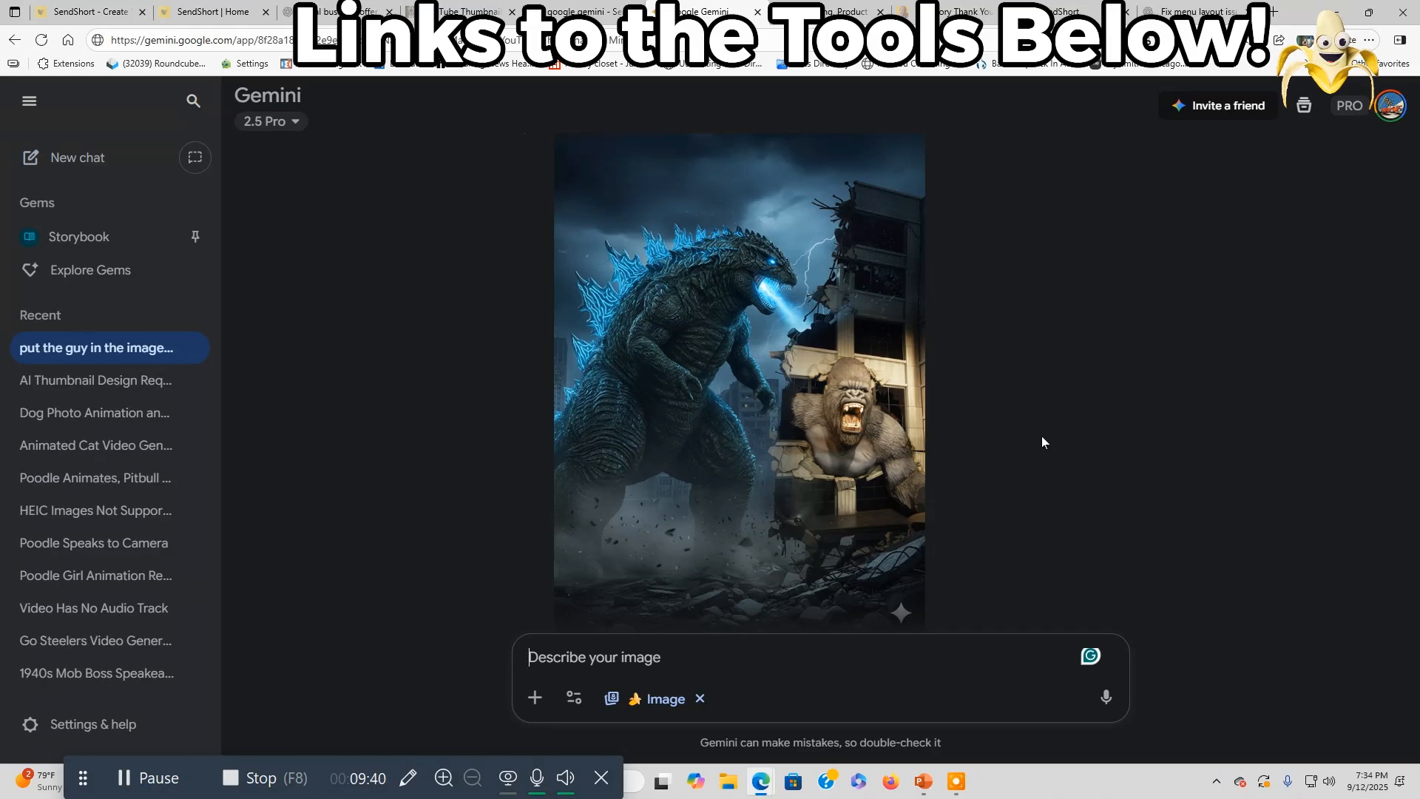
# Send the follow-up edit request "have king kong facing godzilla with his mighty hammer ready to attack" for the generated Godzilla image
pyautogui.scroll(7, 1041, 442)
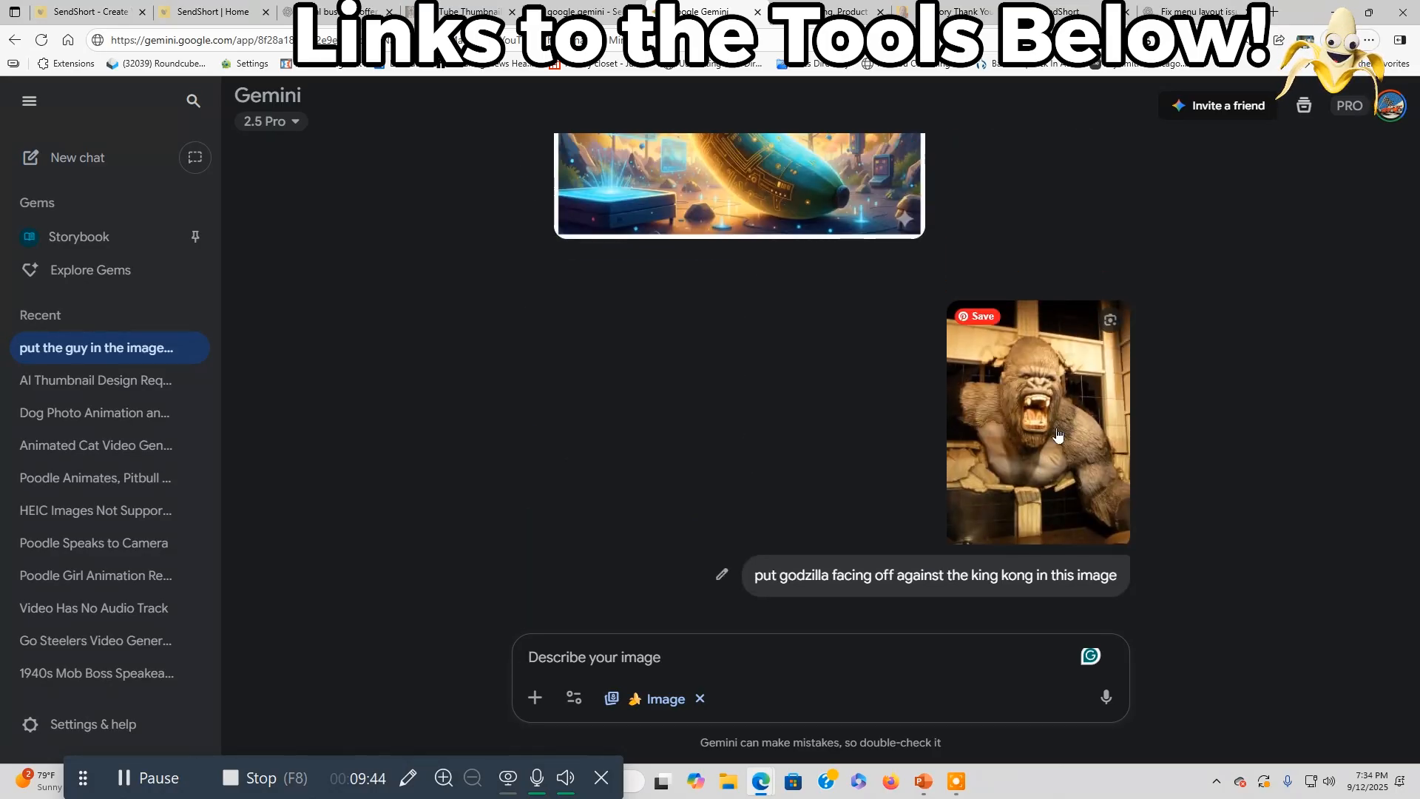
pyautogui.scroll(-2, 1058, 435)
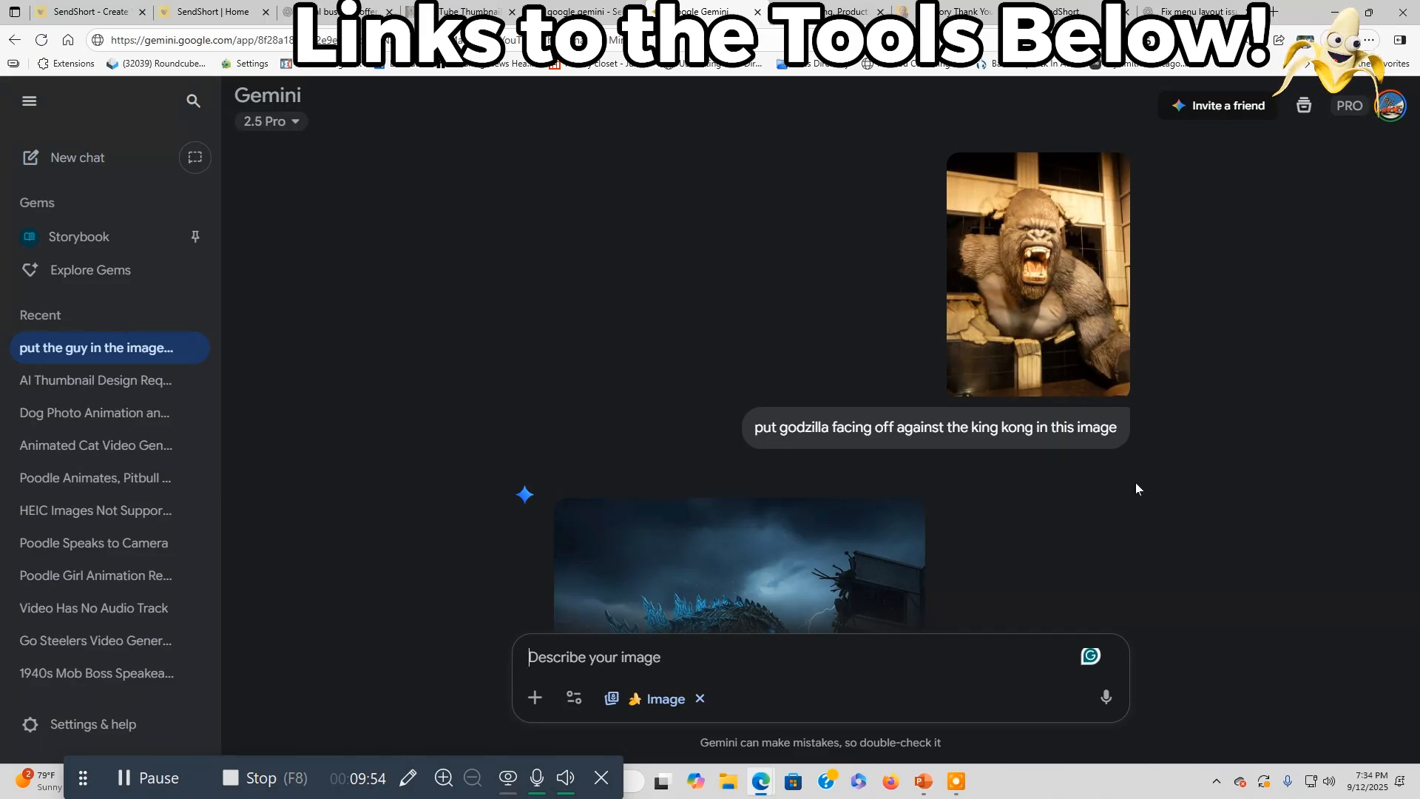
pyautogui.scroll(-5, 1136, 488)
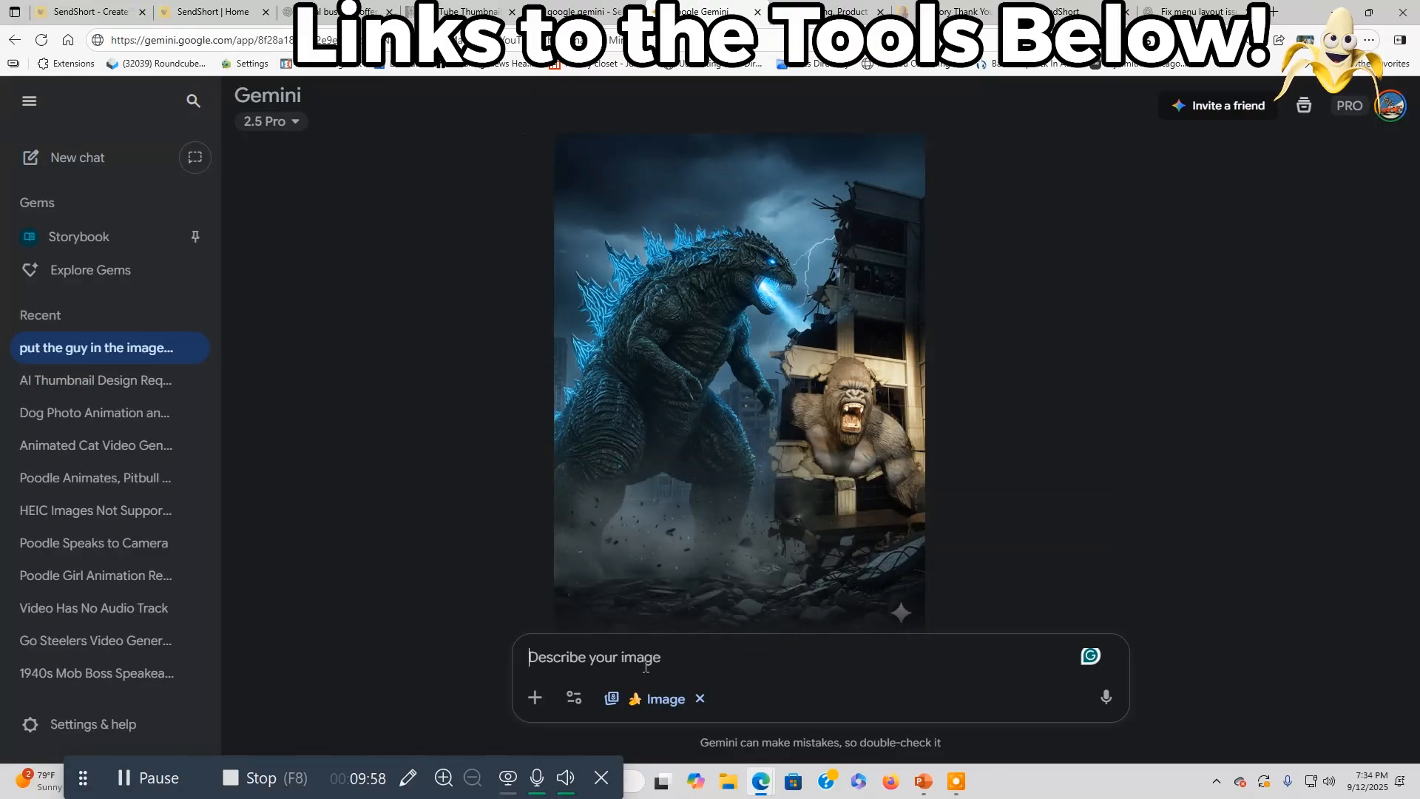
pyautogui.write('hav')
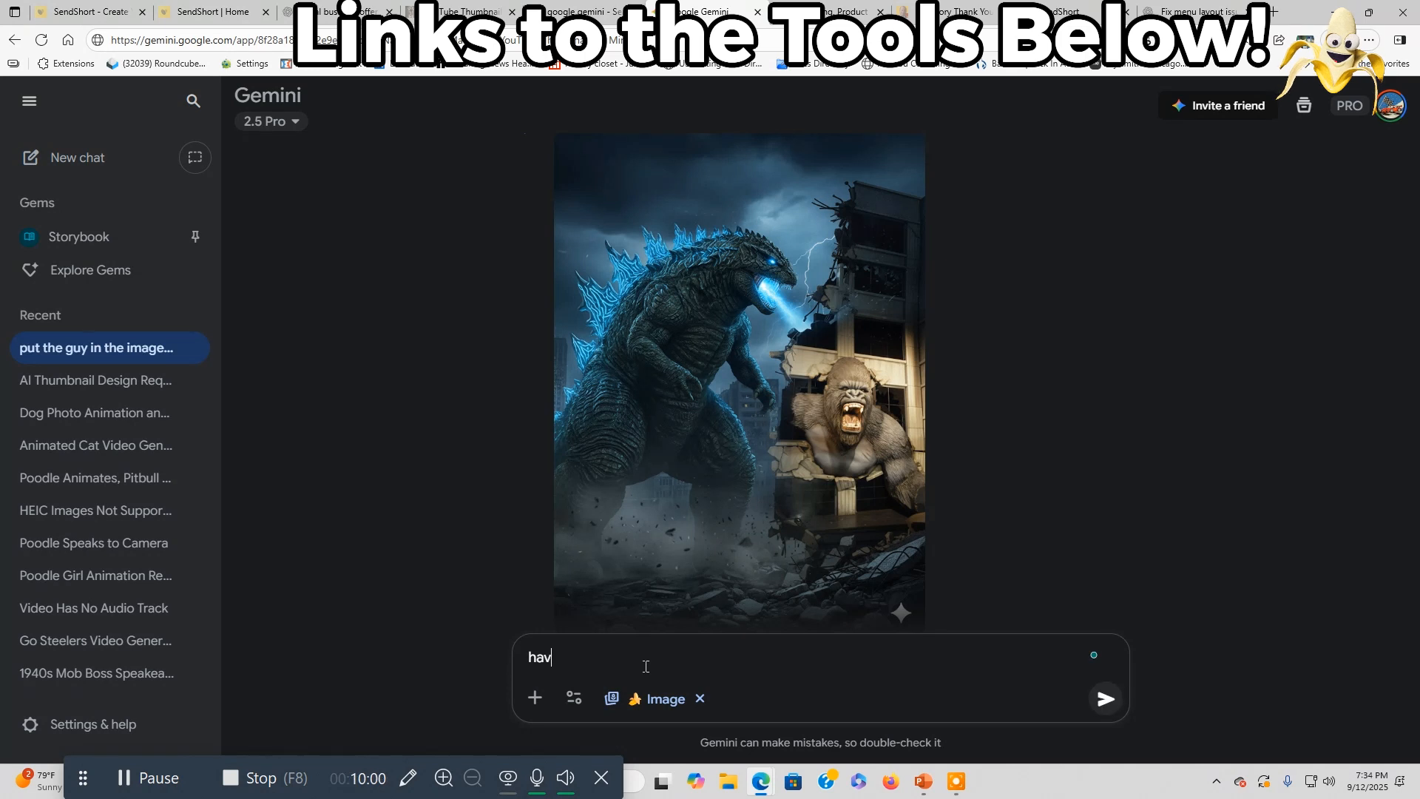
pyautogui.write('e king k')
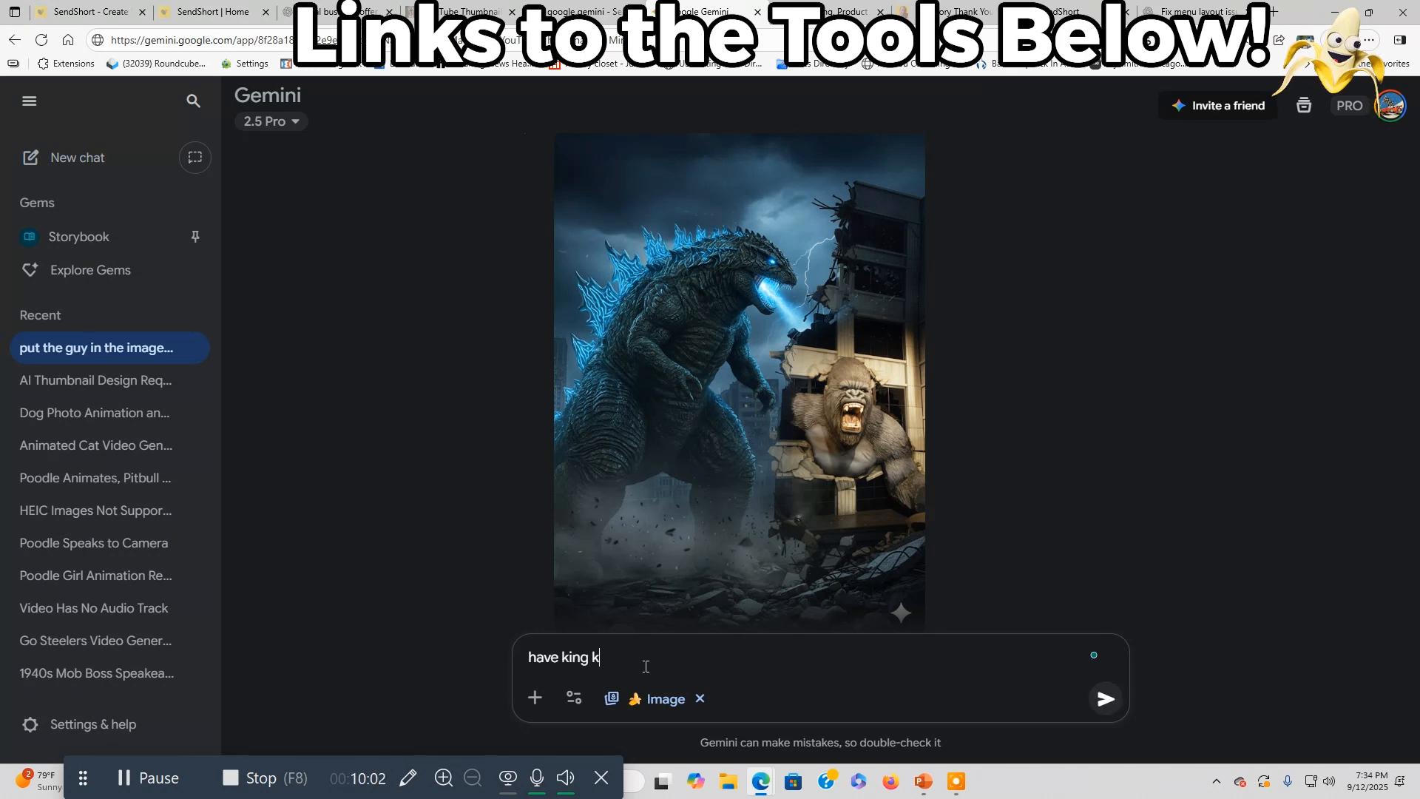
pyautogui.write('ong fac')
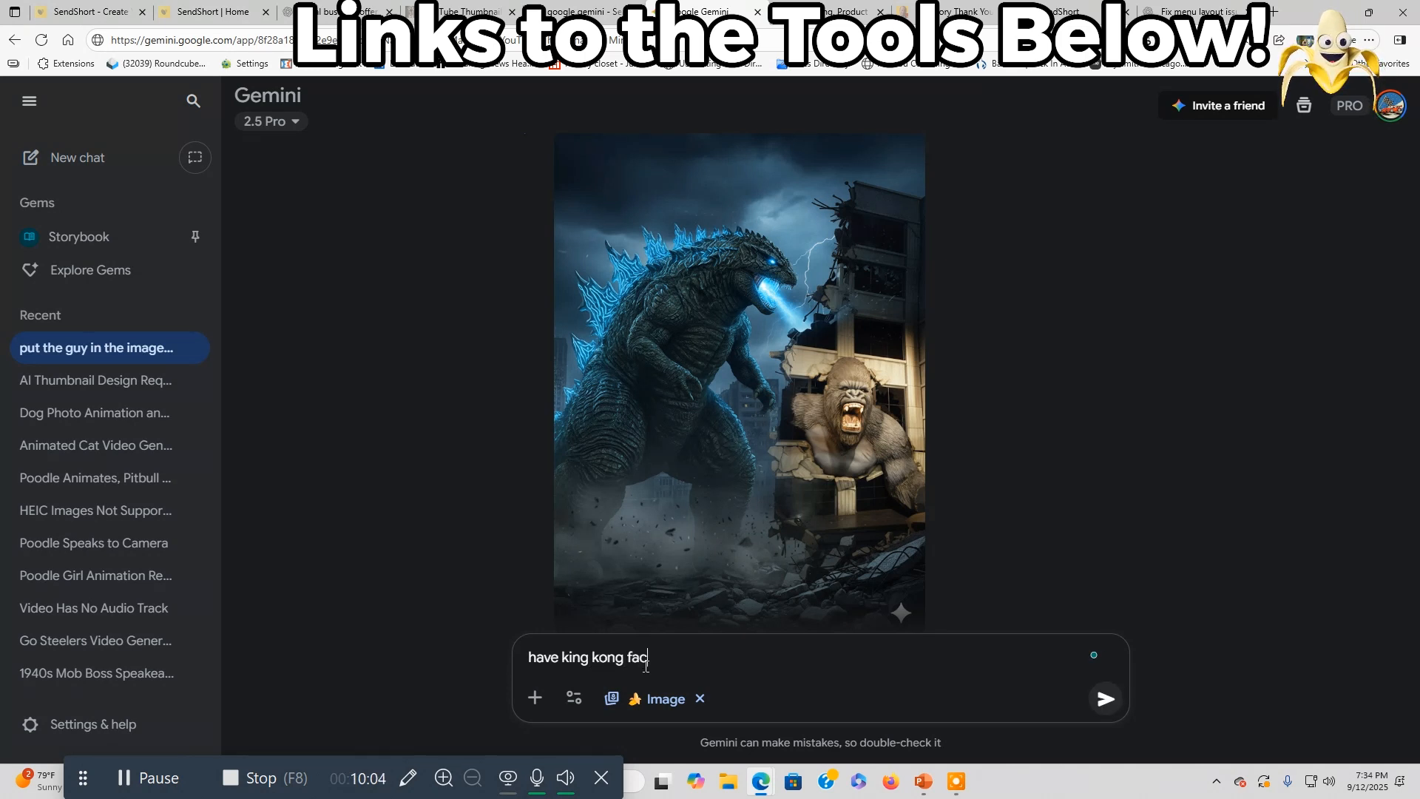
pyautogui.write('ing god')
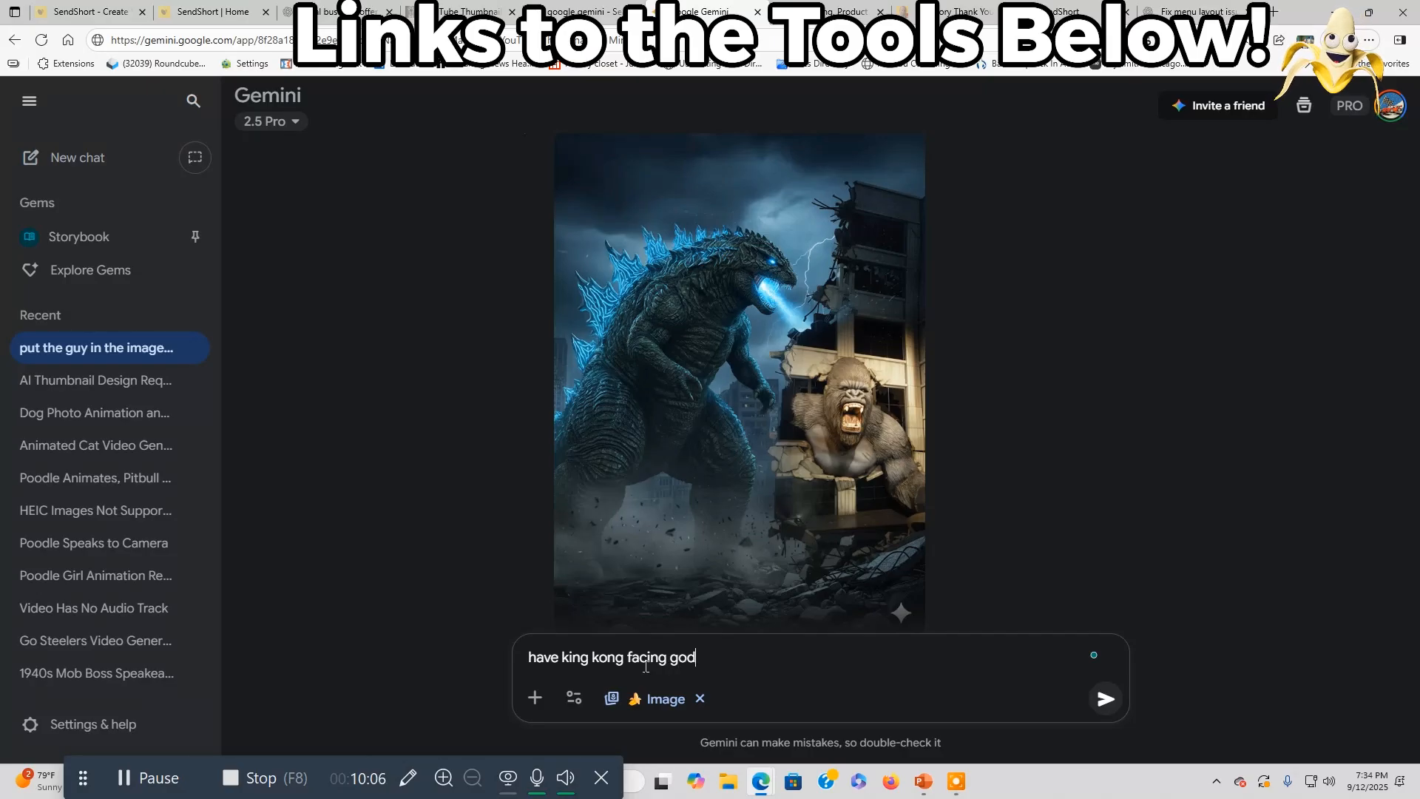
pyautogui.write('illa')
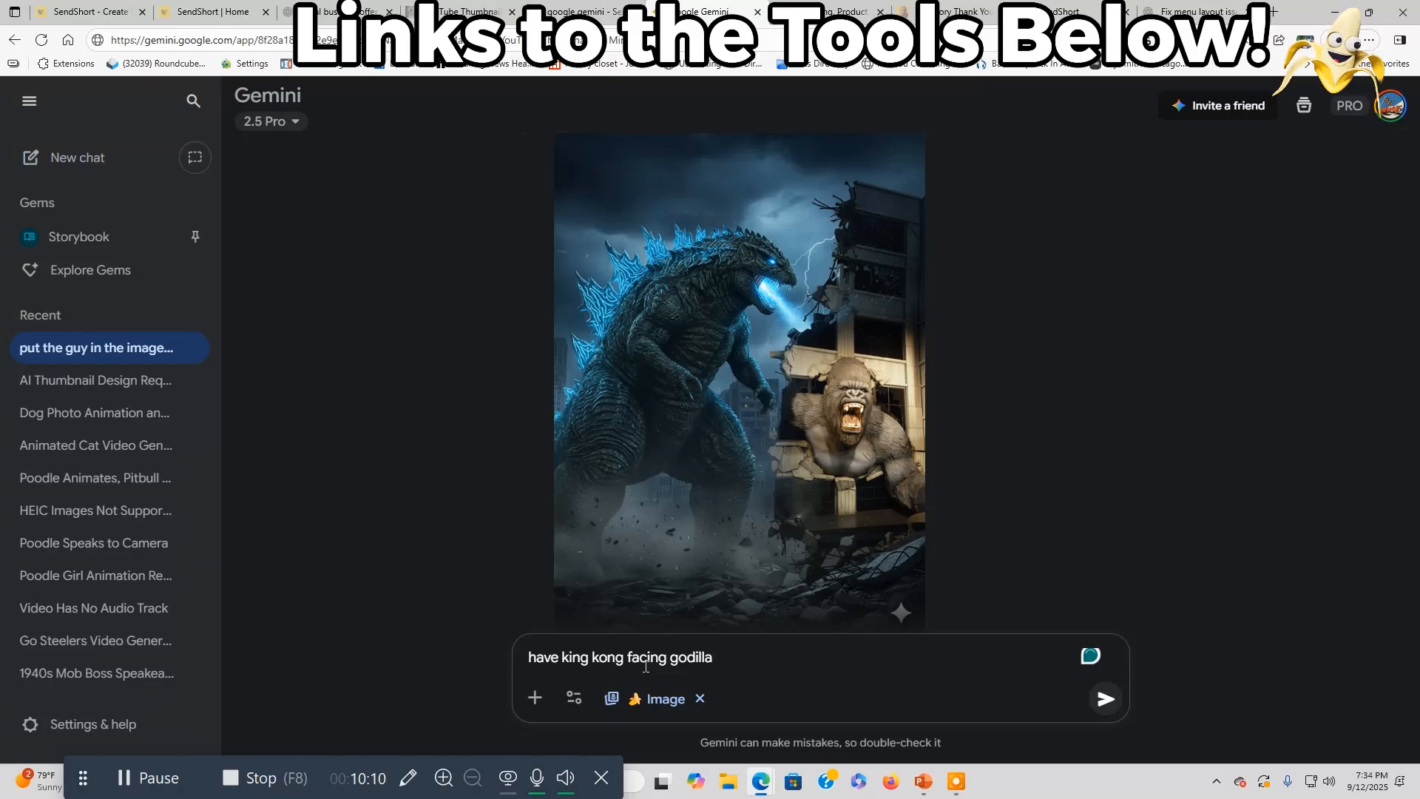
pyautogui.press('Left')
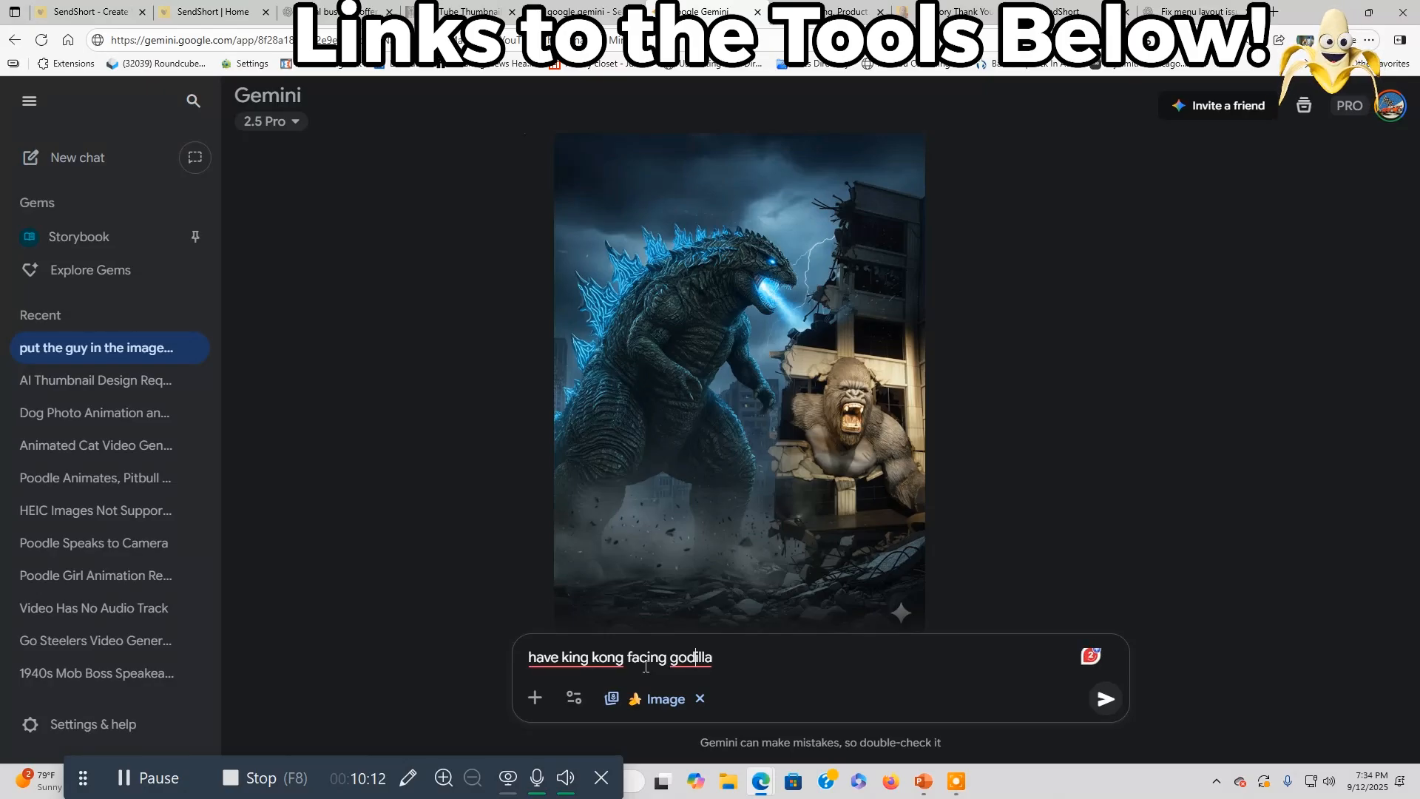
pyautogui.write('zilla ')
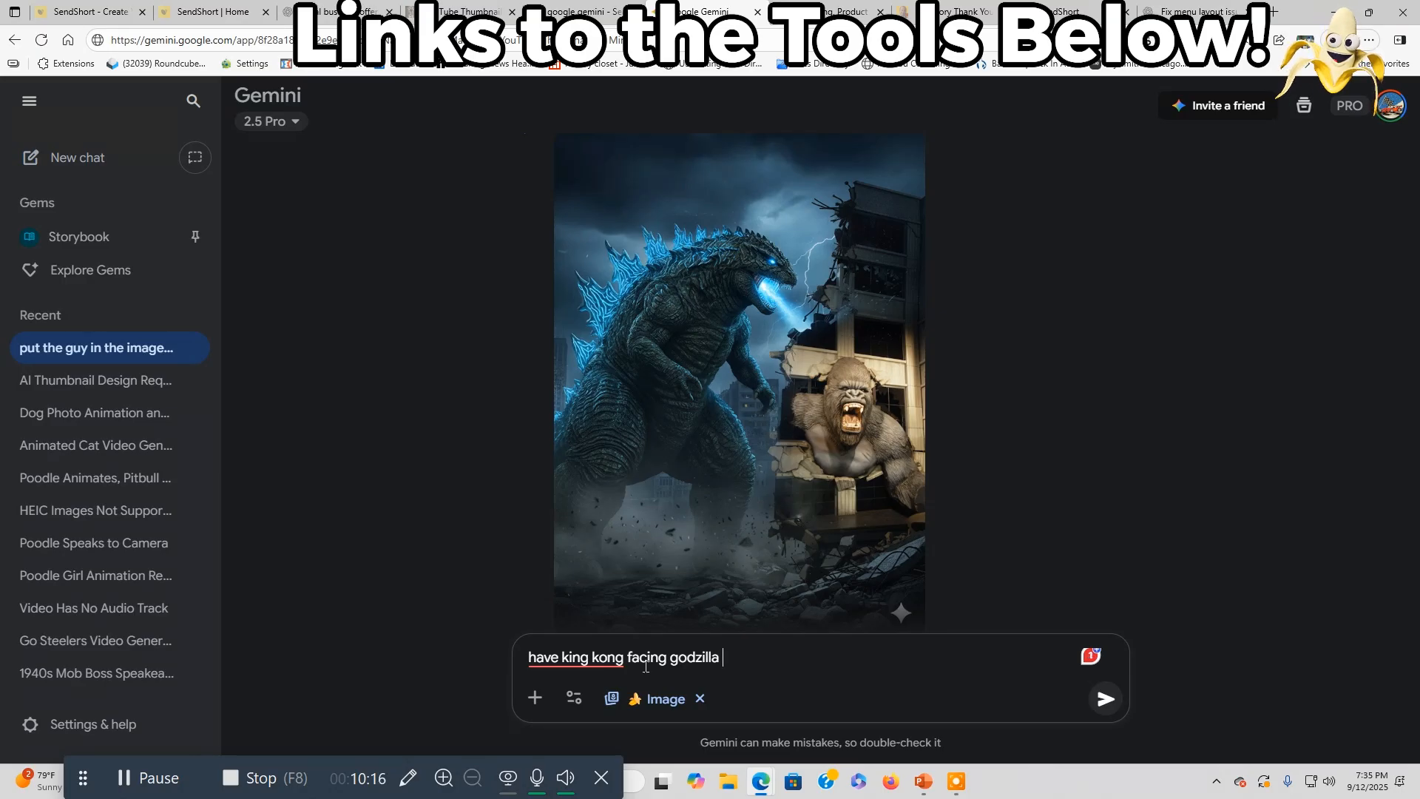
pyautogui.write('with h')
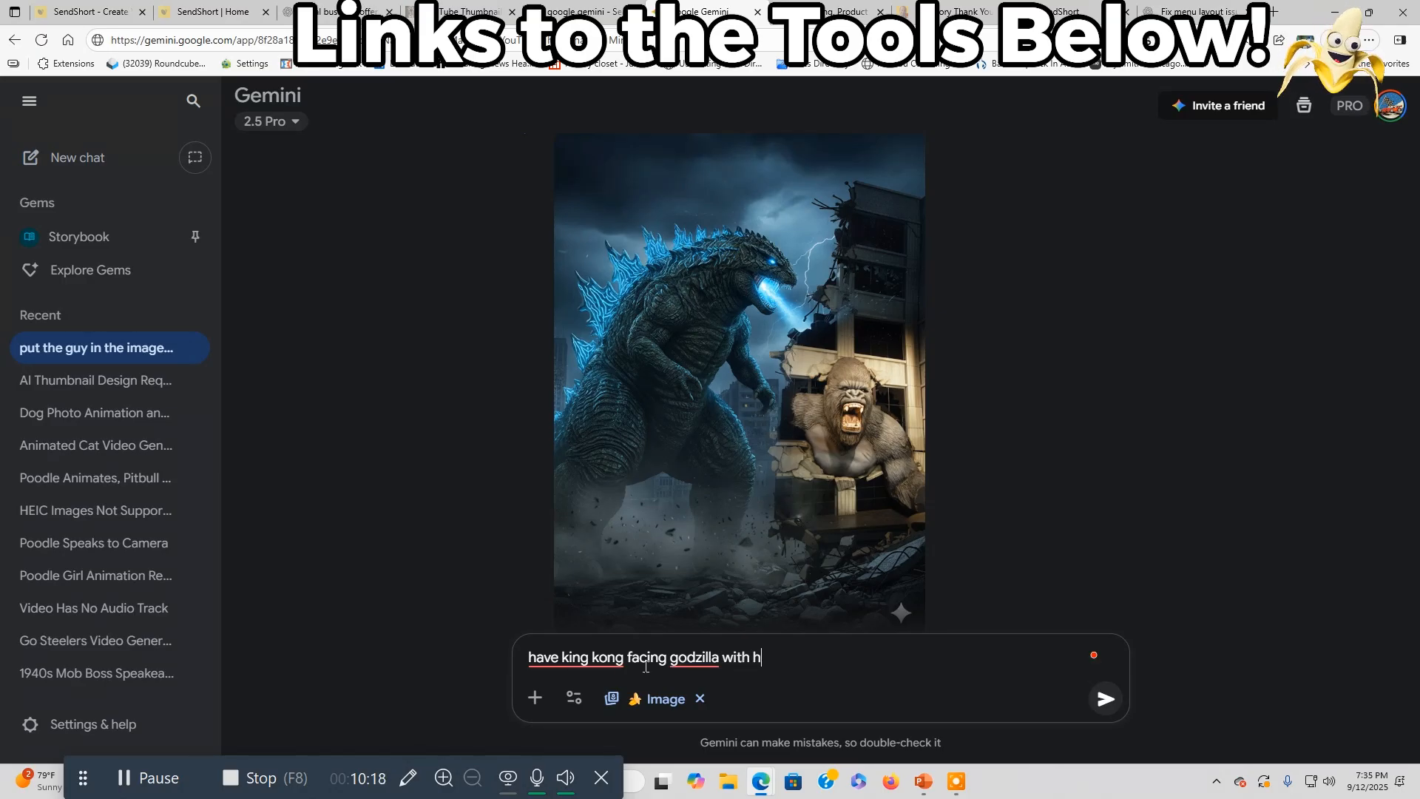
pyautogui.write('is might')
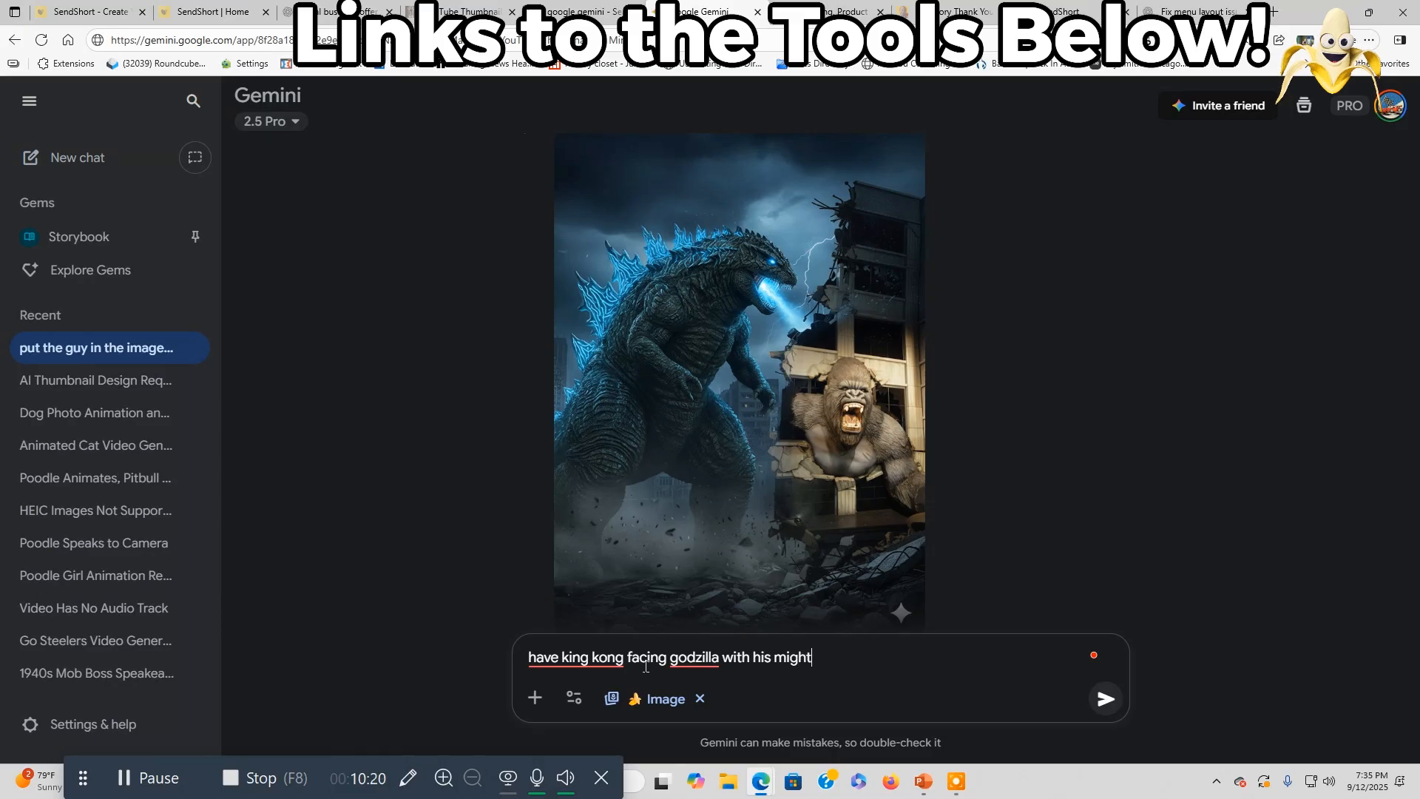
pyautogui.write('y hammer')
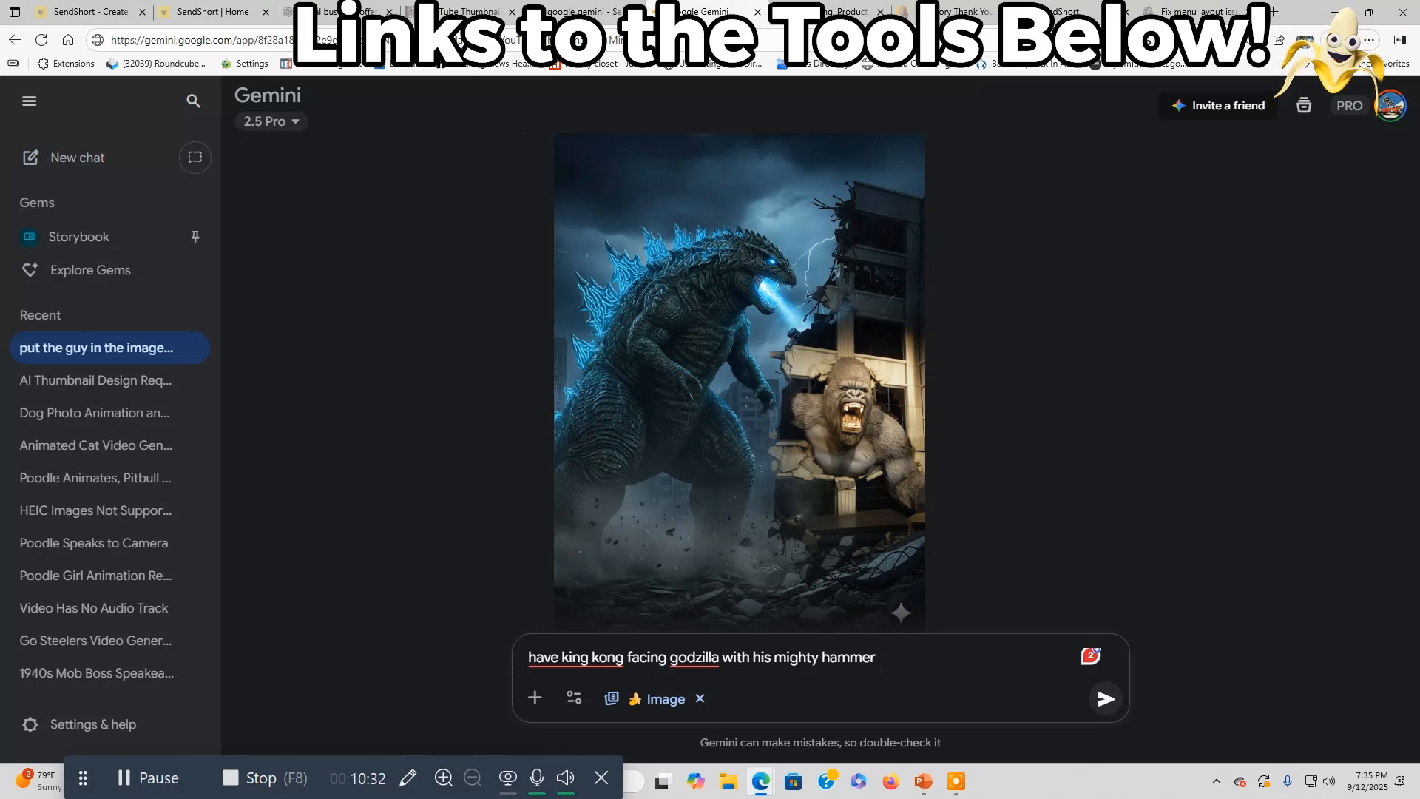
pyautogui.write('ready to attack')
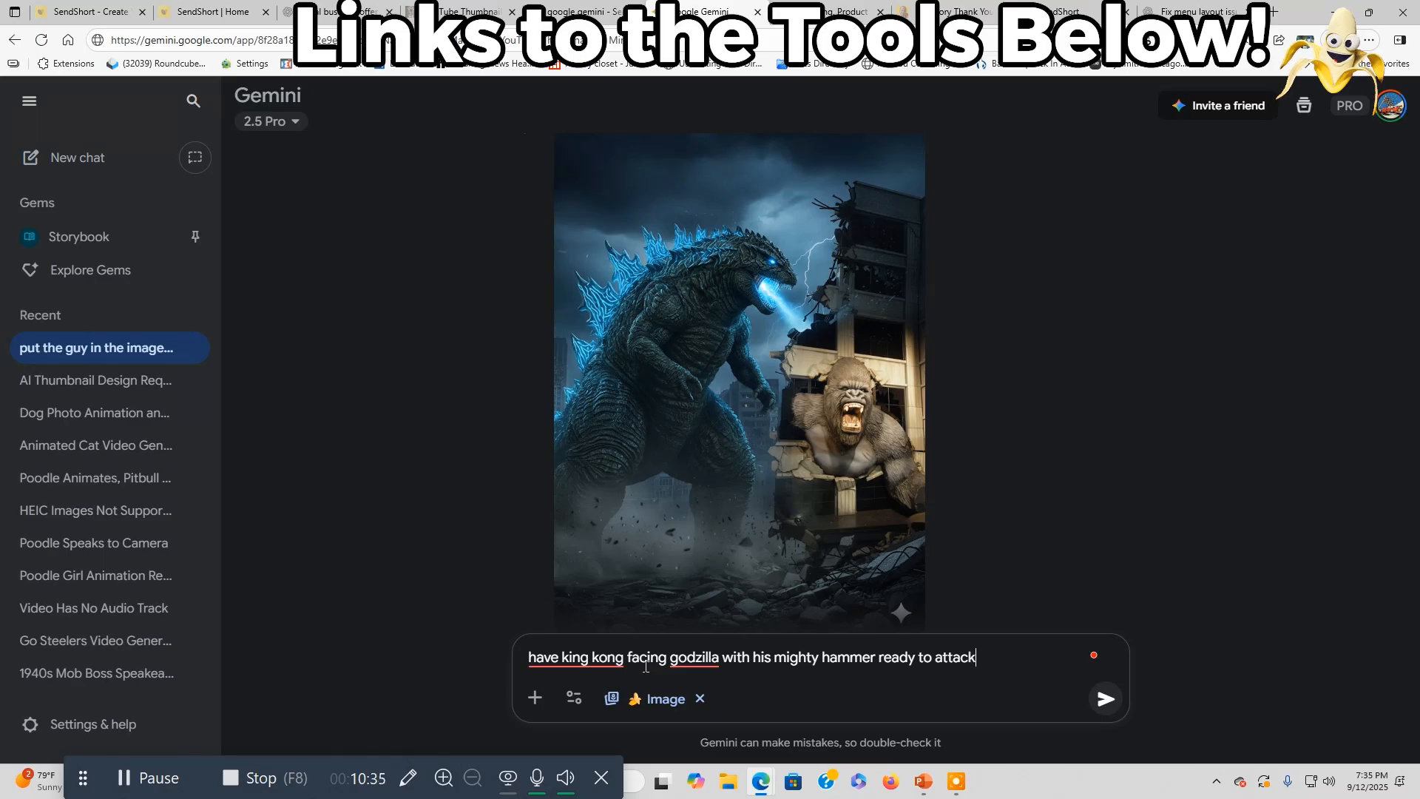
pyautogui.press('Return')
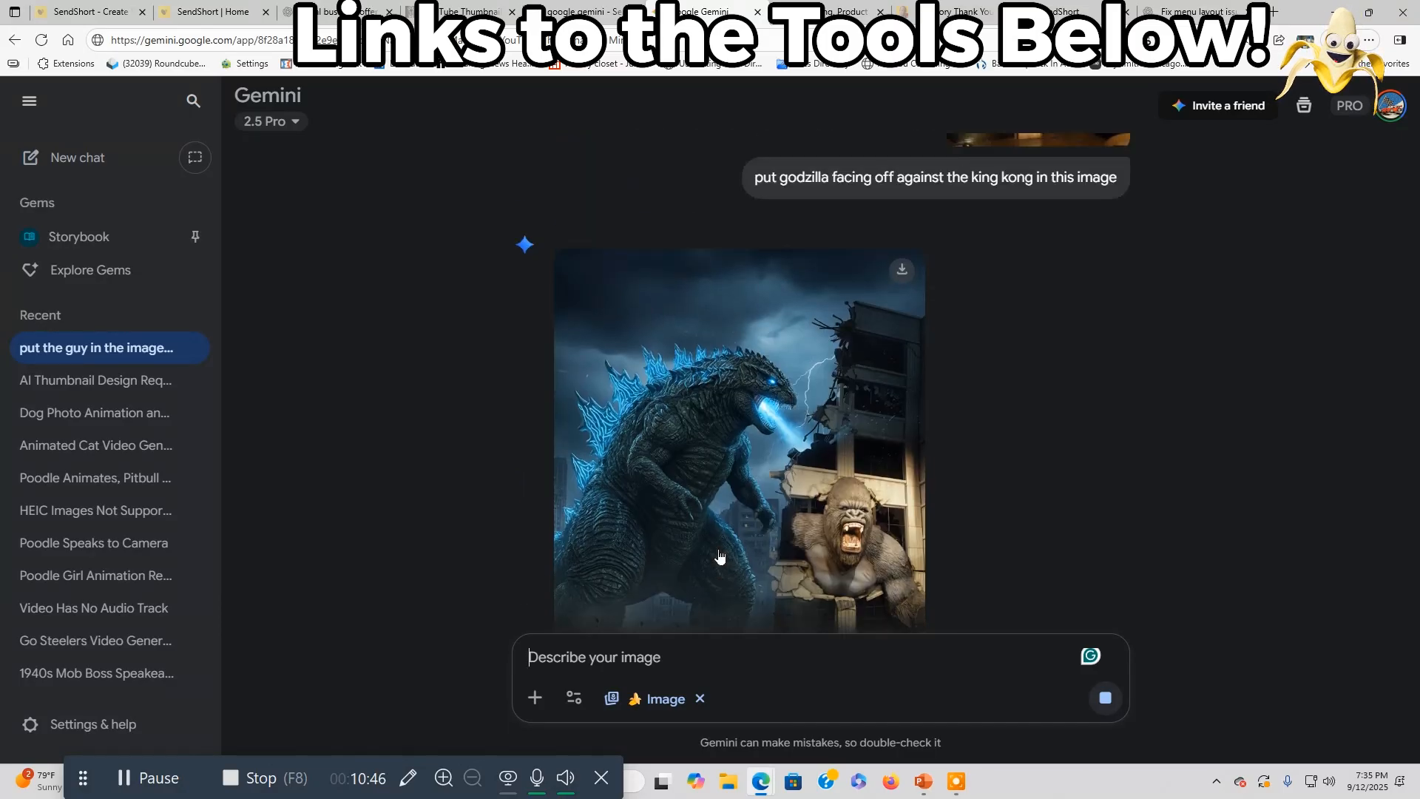
# Review the King Kong hammer edit against the earlier Godzilla image, and compare the banana city thumbnail with the blue-captioned version before it
pyautogui.scroll(3, 721, 557)
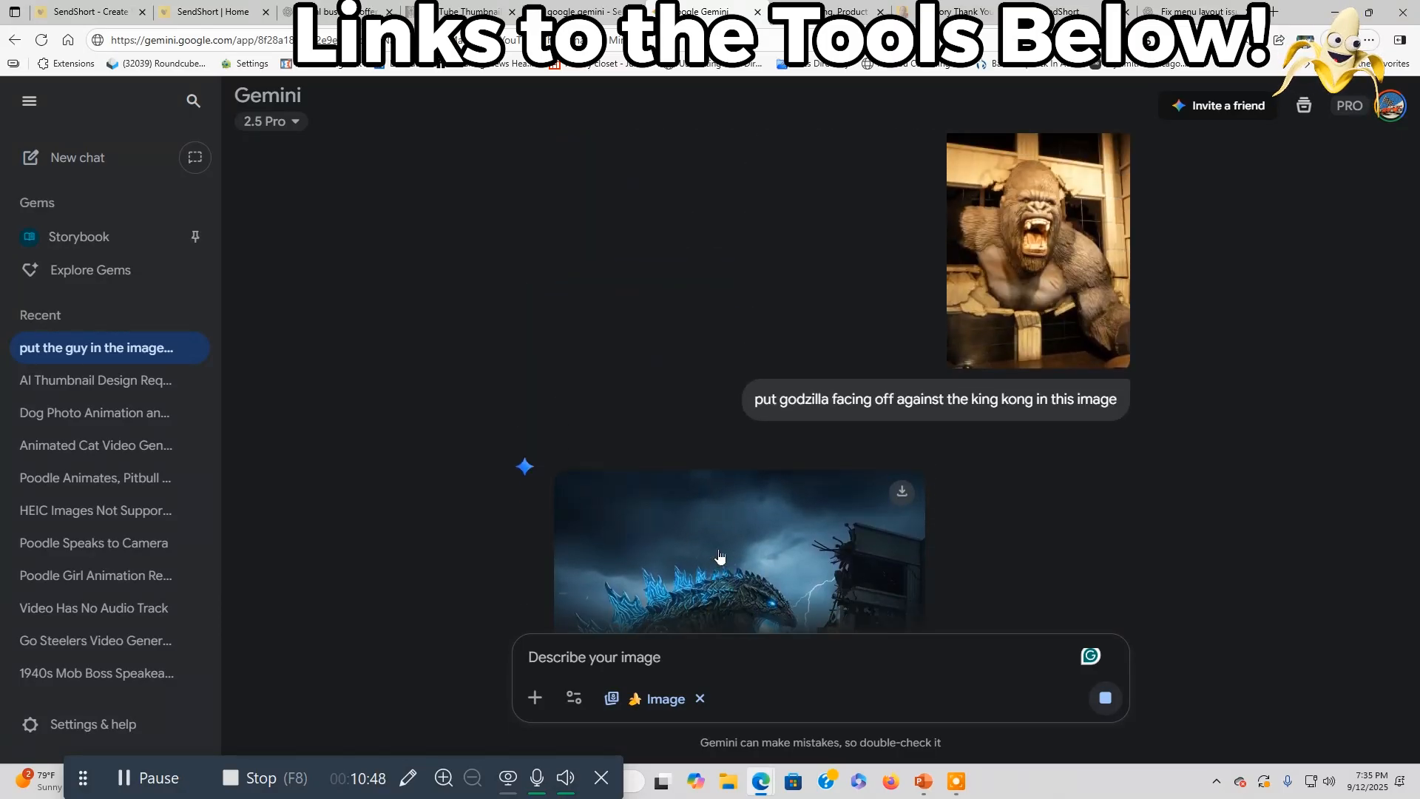
pyautogui.scroll(1, 721, 557)
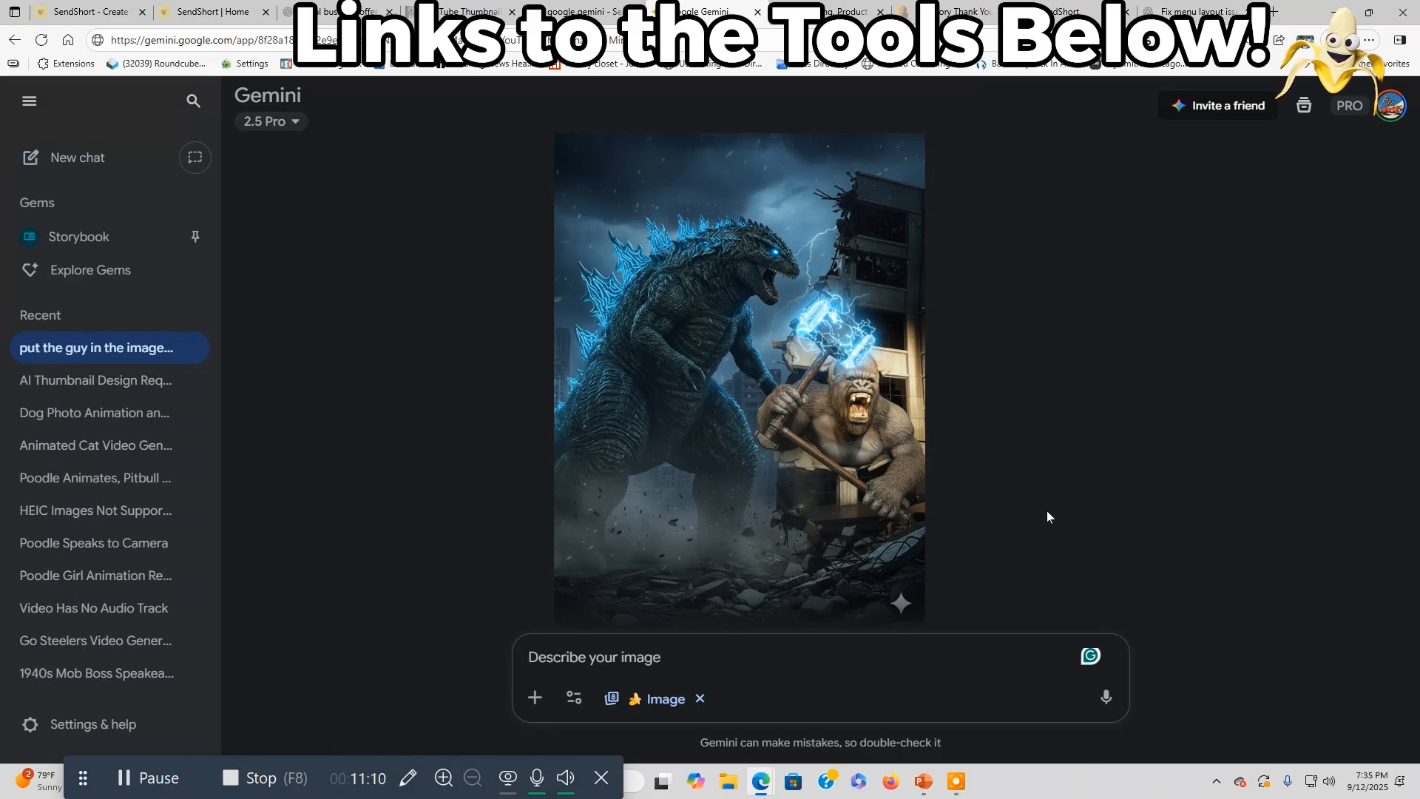
pyautogui.scroll(10, 1047, 511)
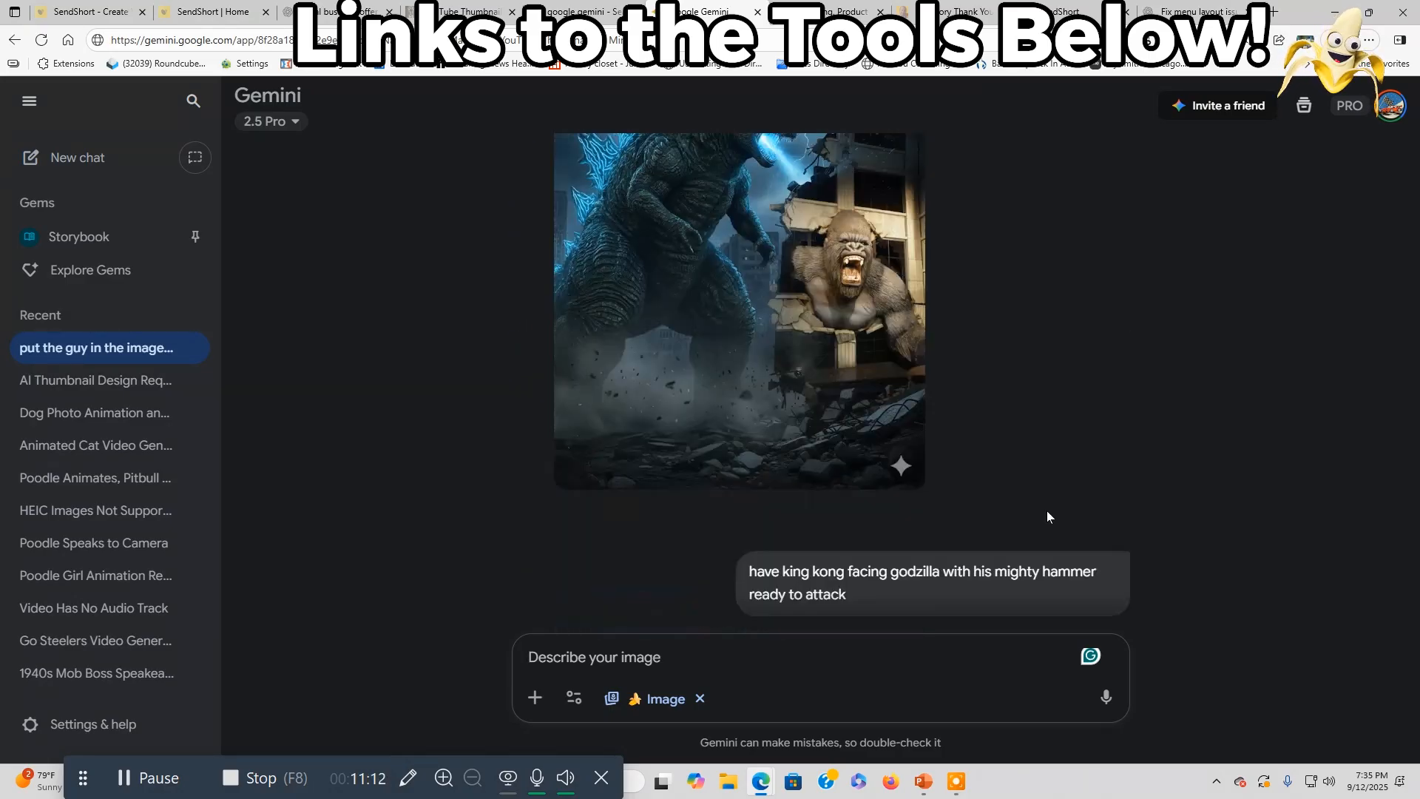
pyautogui.scroll(8, 1047, 512)
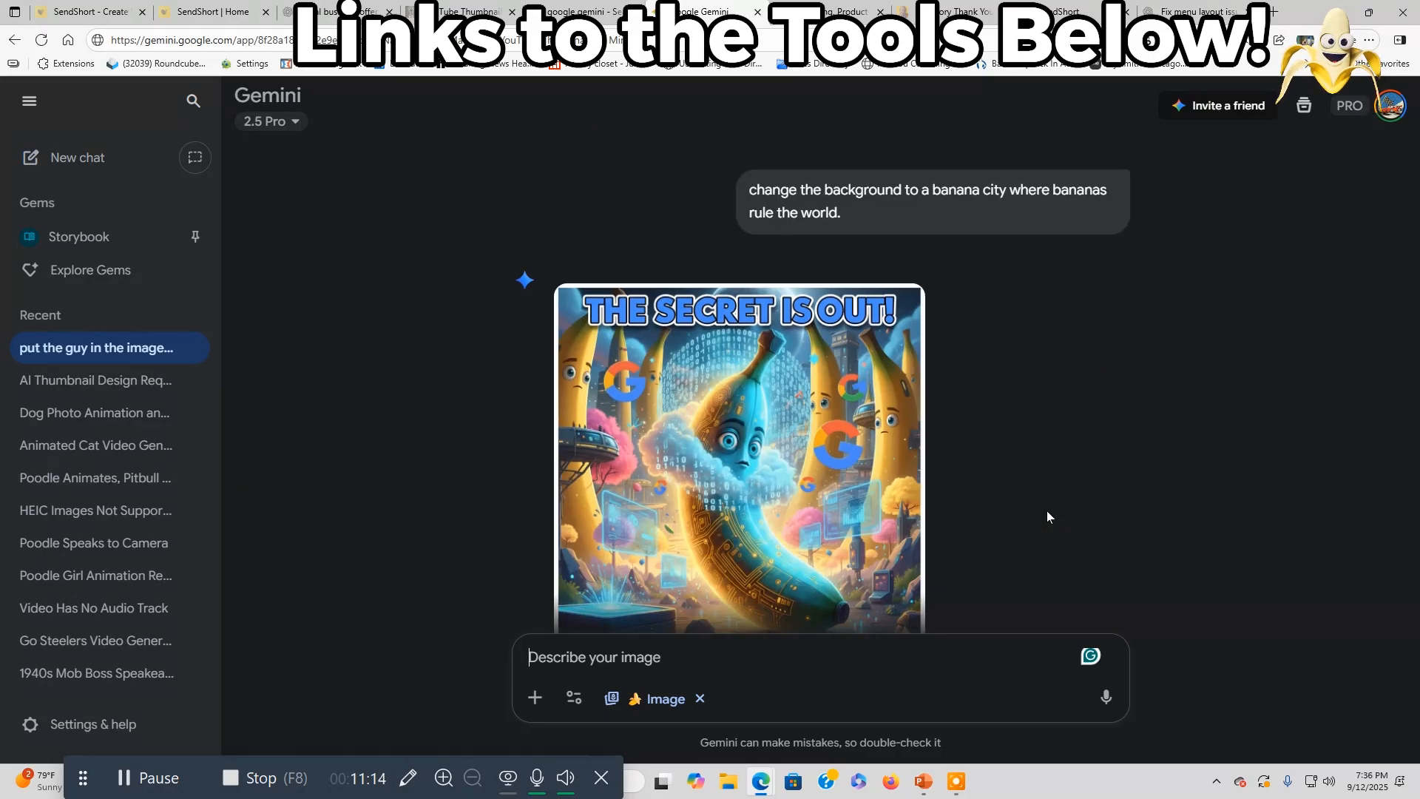
pyautogui.scroll(-2, 1046, 511)
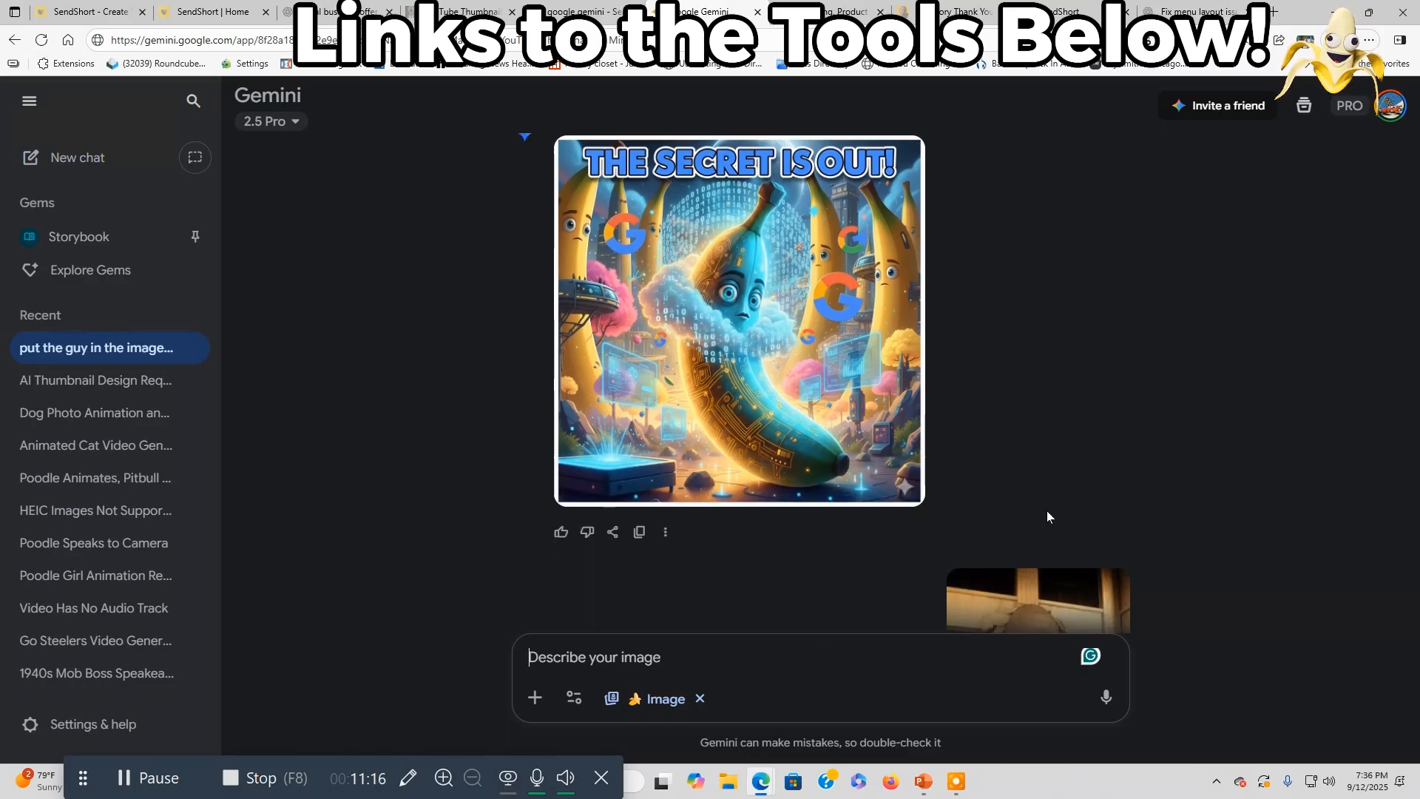
pyautogui.scroll(2, 838, 524)
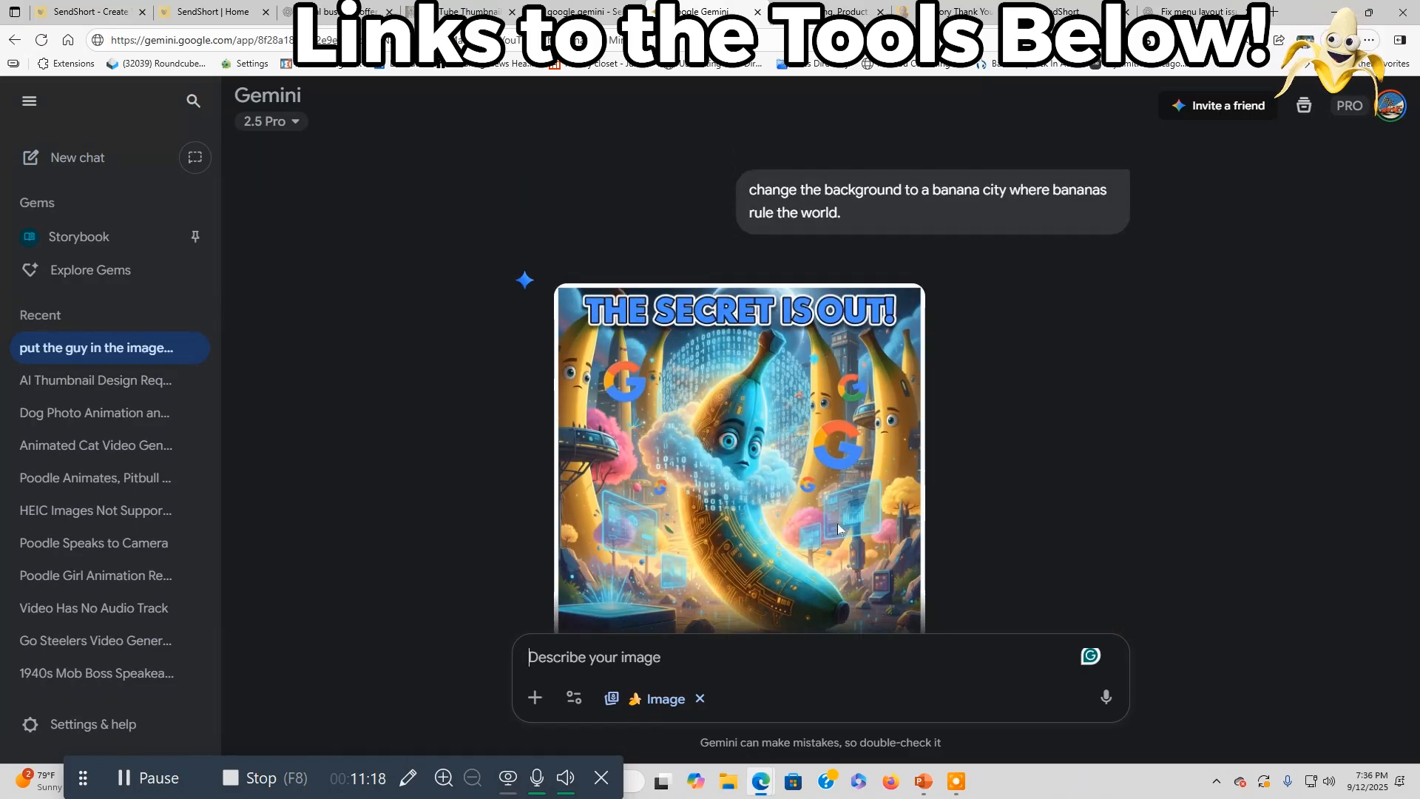
pyautogui.scroll(-6, 838, 523)
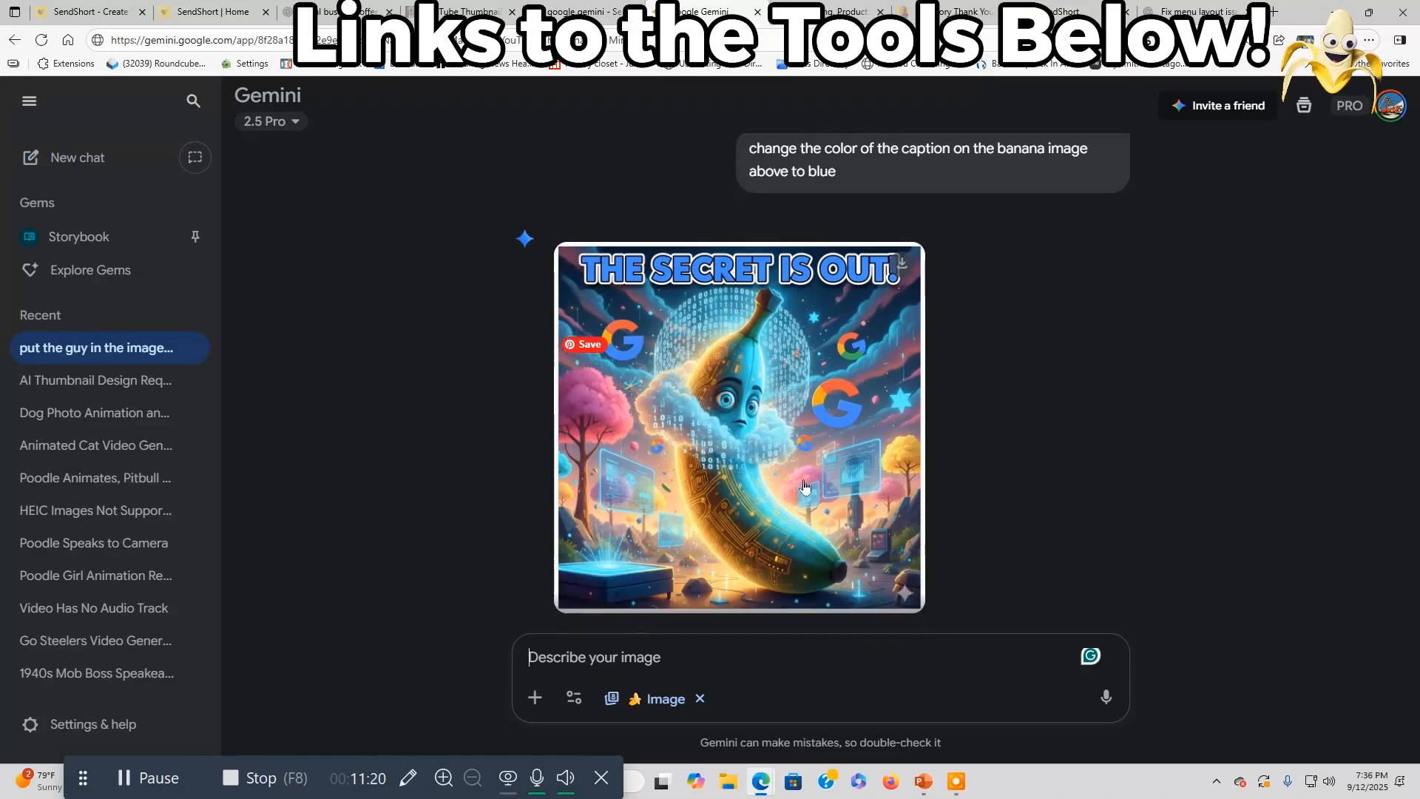
pyautogui.scroll(8, 806, 486)
pyautogui.scroll(-3, 762, 340)
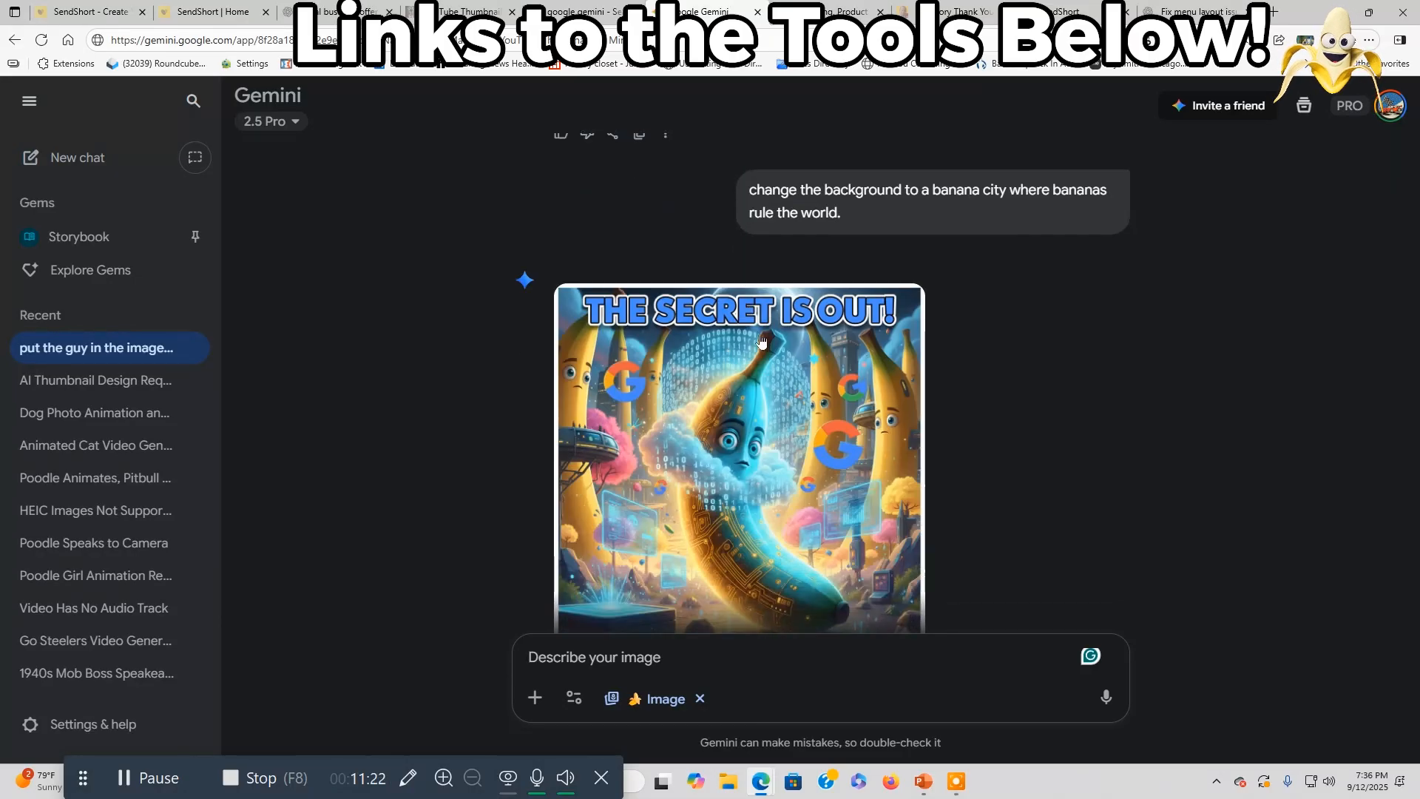
pyautogui.scroll(-2, 1156, 529)
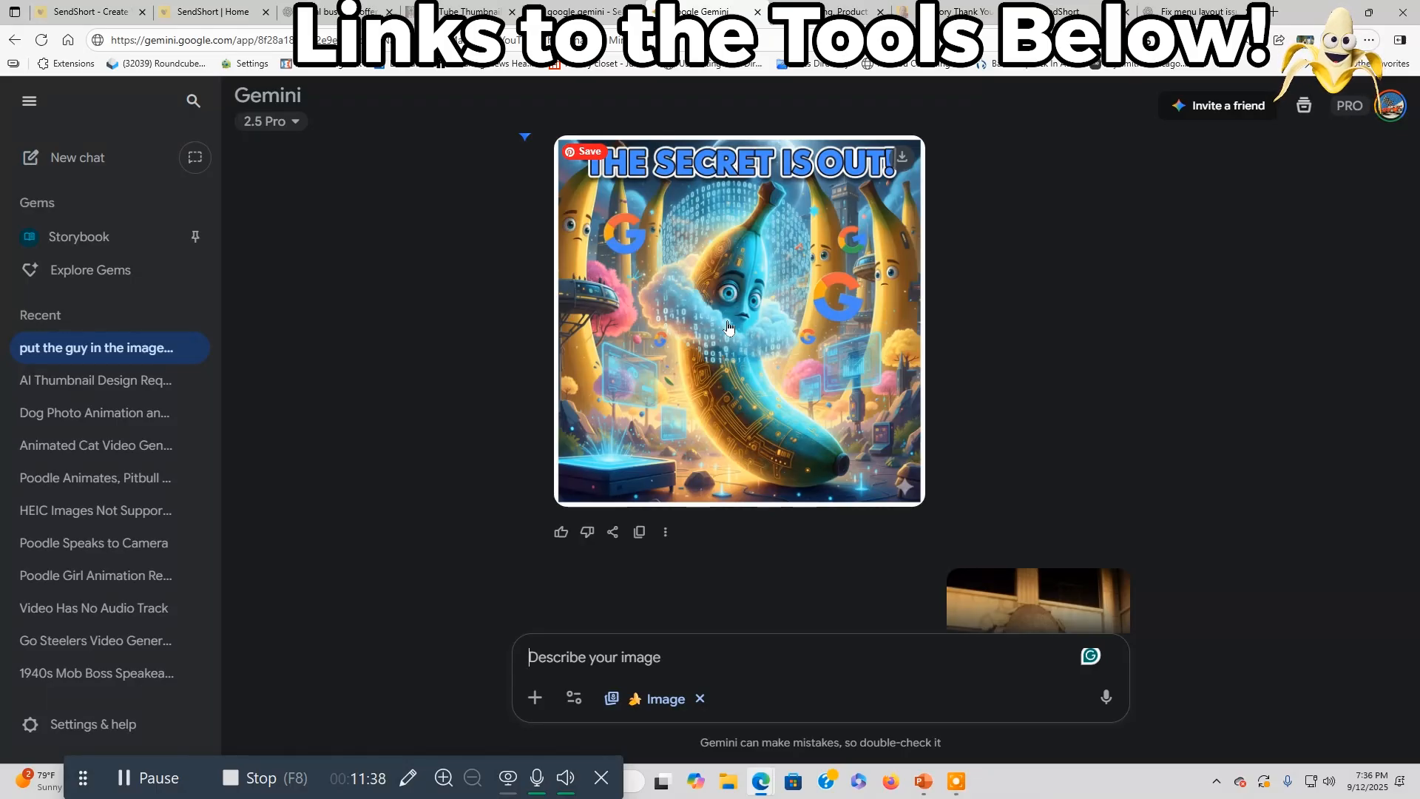
# Switch to the YouTube Thumbnail AI Prompt Generator page and refresh it to clear the form and earlier prompts
pyautogui.click(459, 10)
pyautogui.scroll(12, 1157, 668)
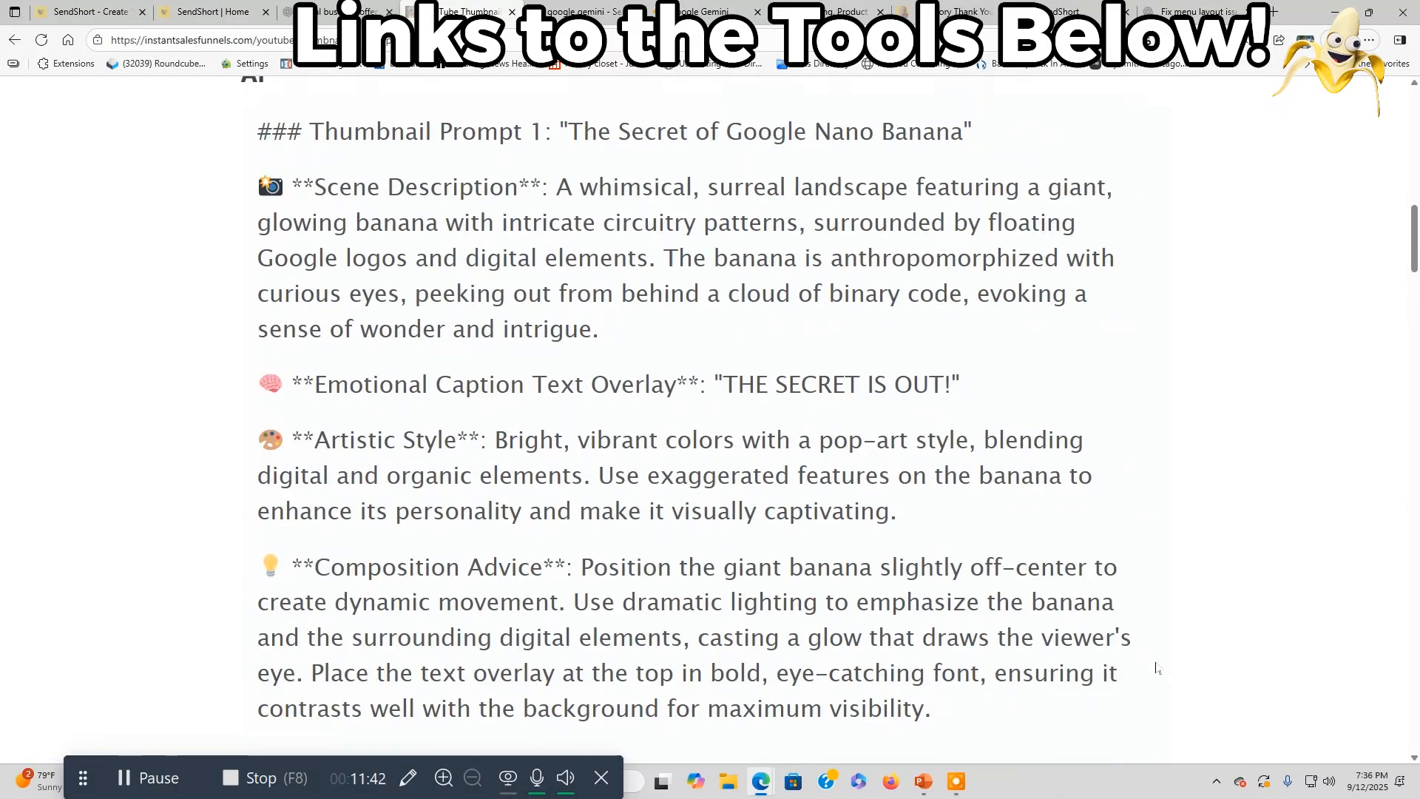
pyautogui.click(1158, 668)
pyautogui.scroll(1, 1158, 668)
pyautogui.scroll(-14, 1157, 668)
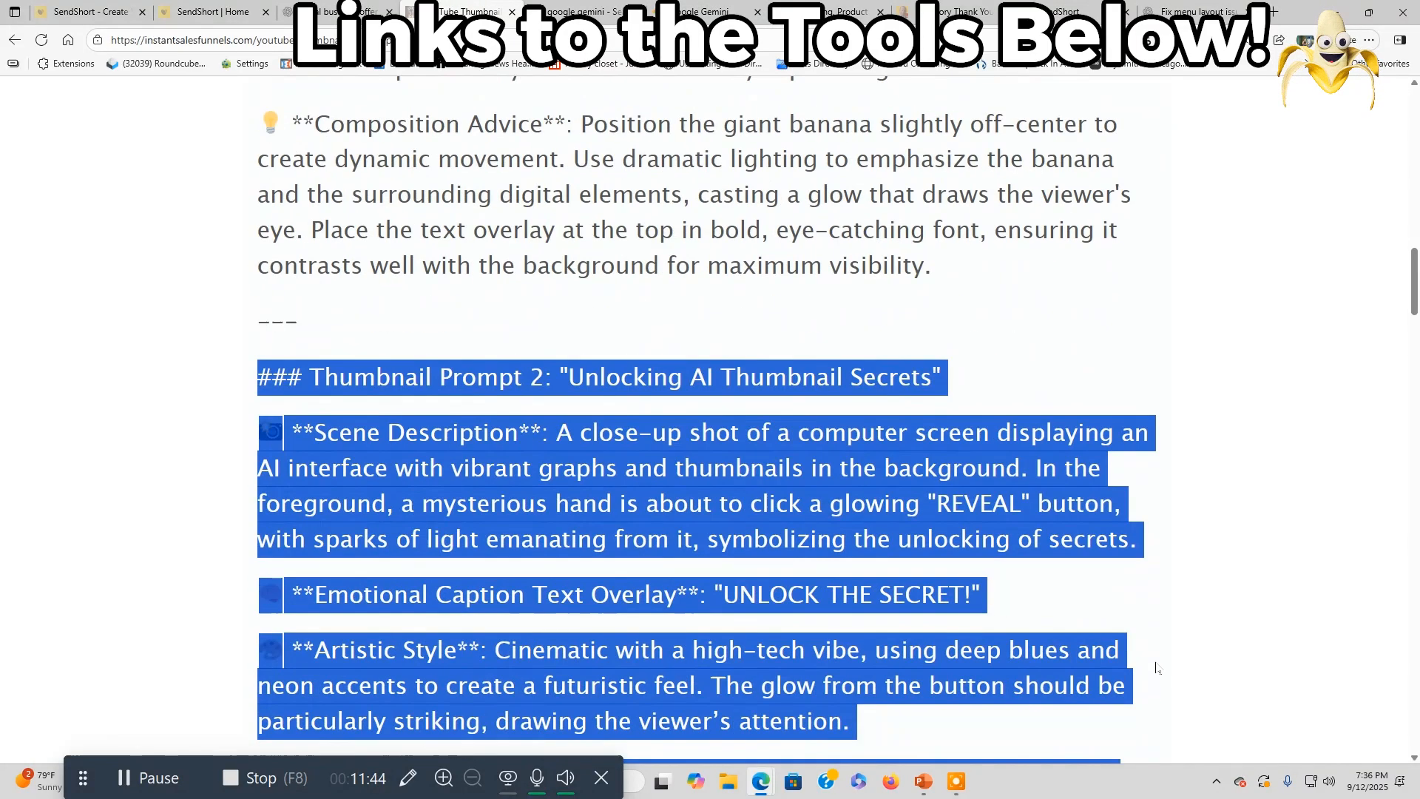
pyautogui.scroll(-3, 1158, 668)
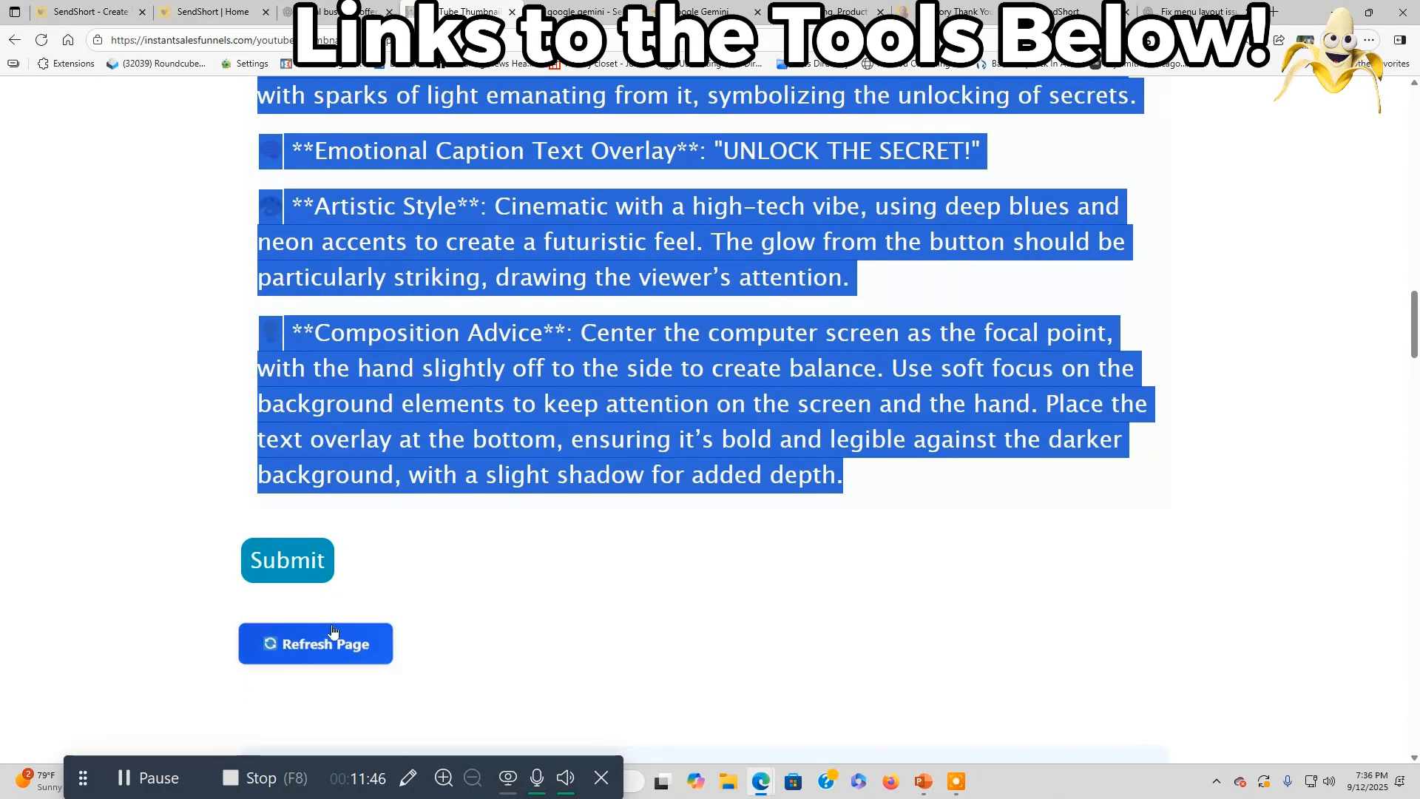
pyautogui.click(330, 659)
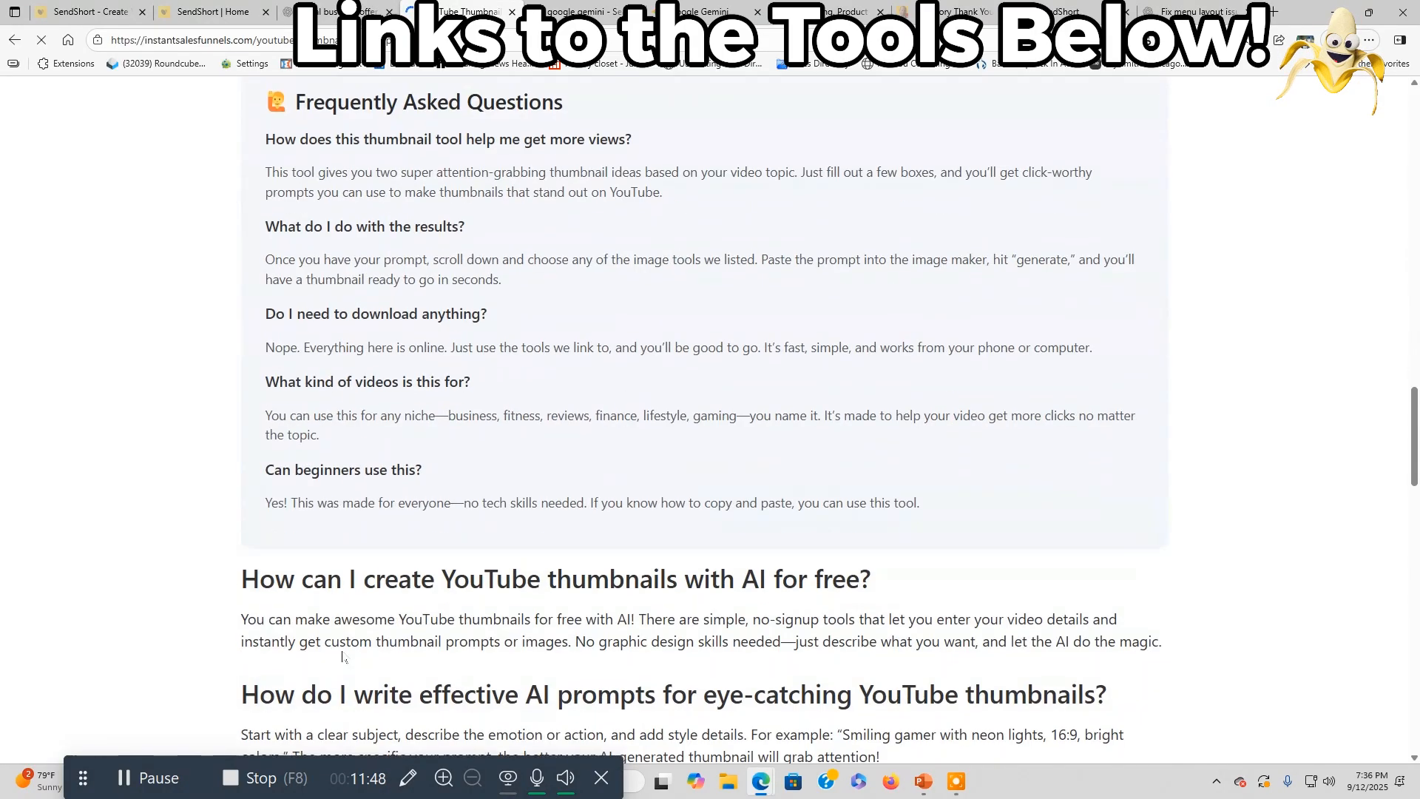
pyautogui.scroll(20, 611, 568)
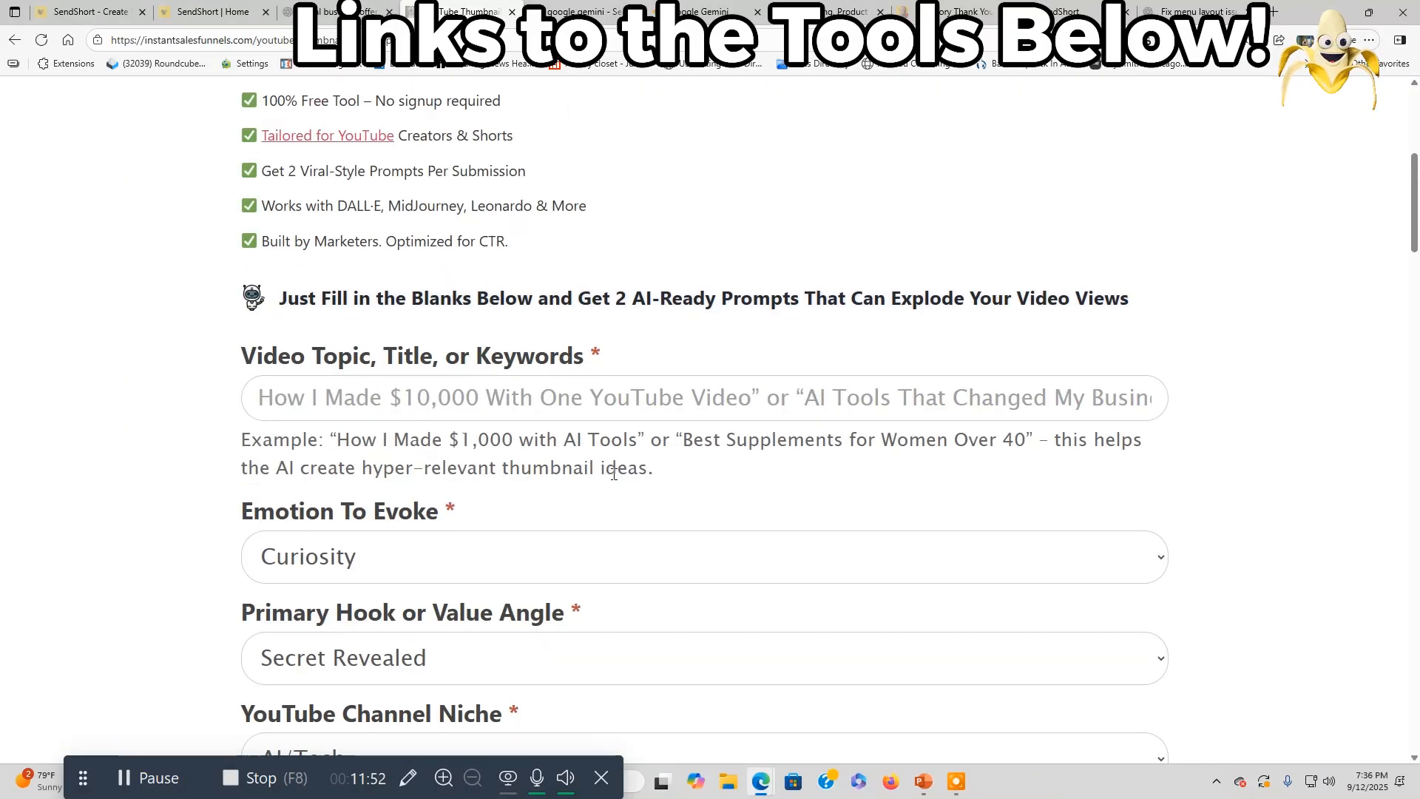
# Set the emotion to evoke to Excitement in the thumbnail prompt form
pyautogui.scroll(-3, 638, 549)
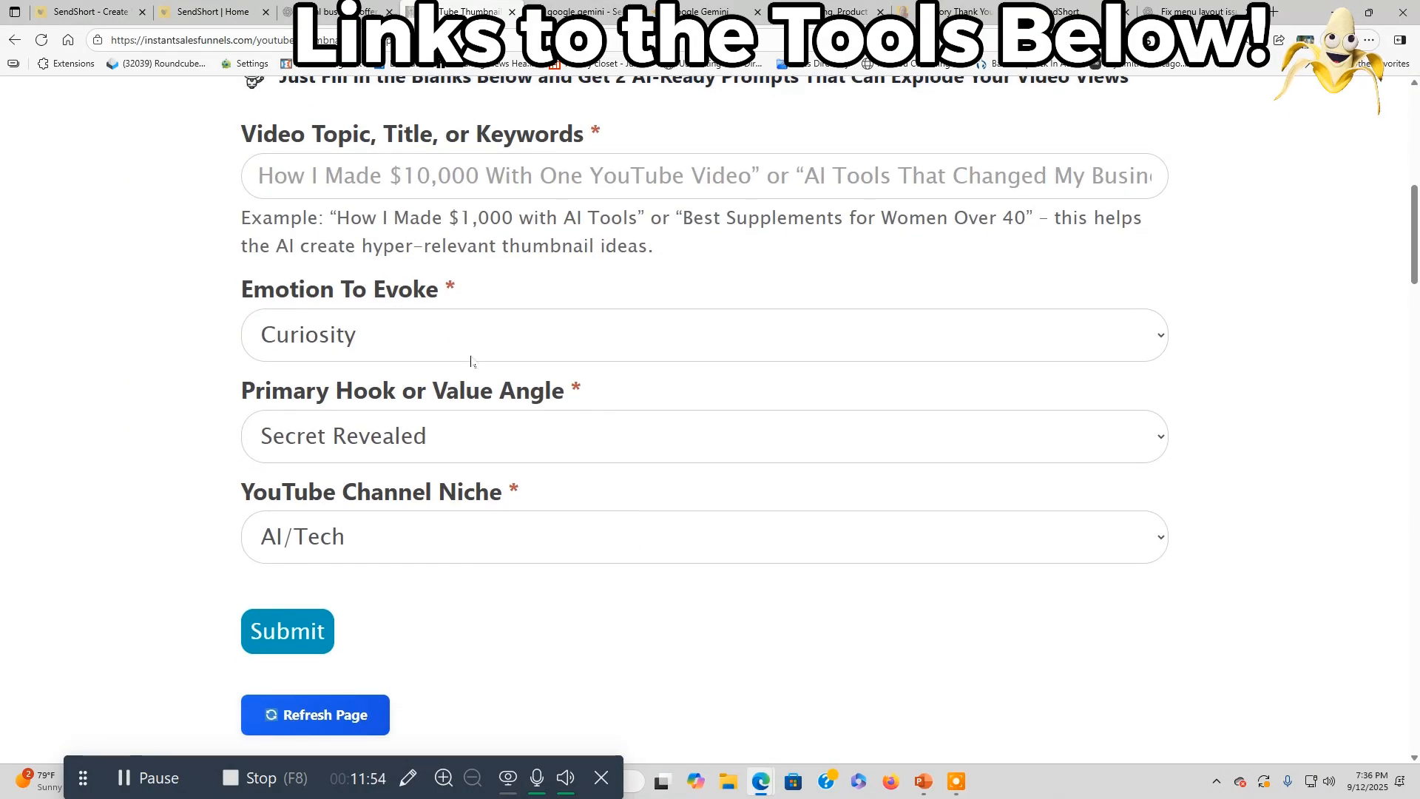
pyautogui.scroll(-2, 592, 436)
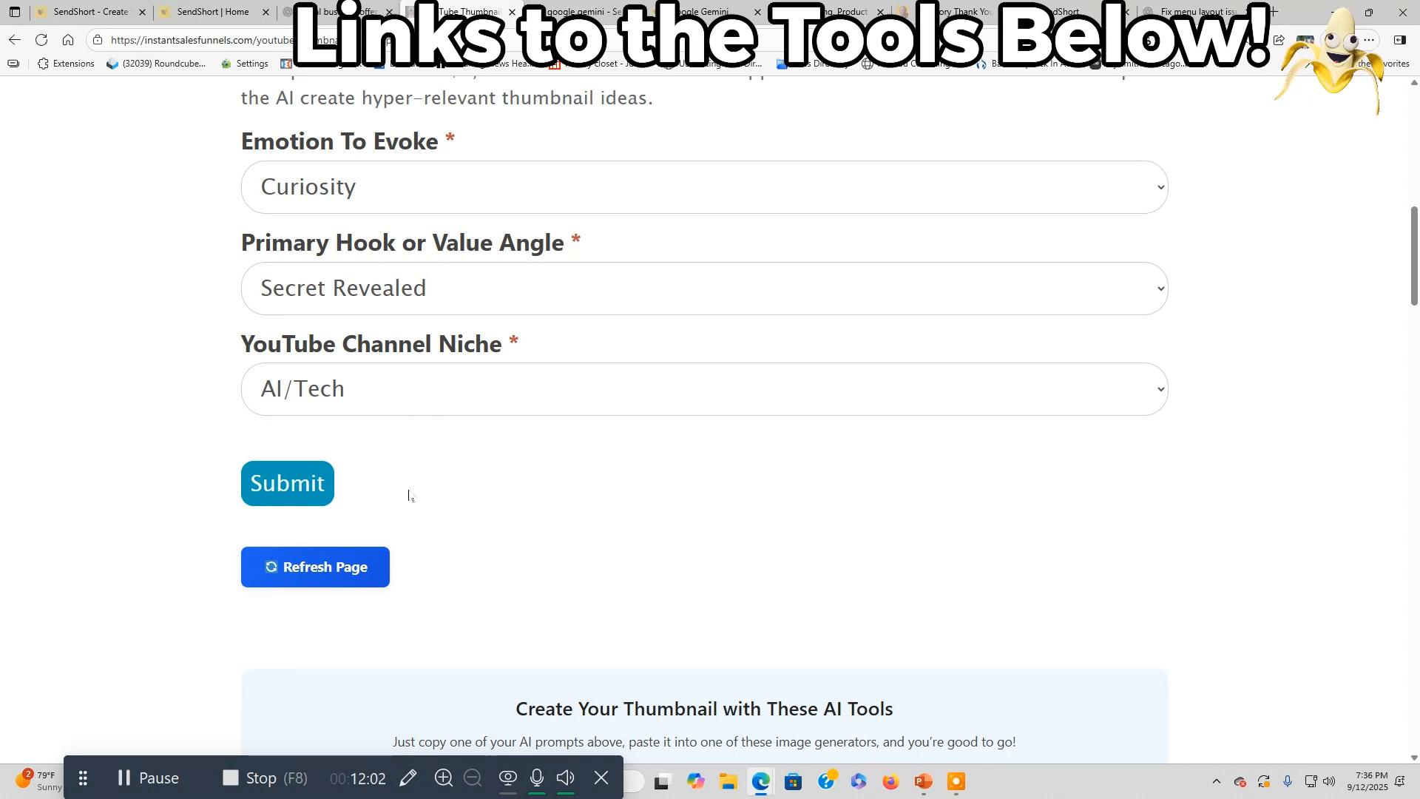
pyautogui.scroll(2, 476, 511)
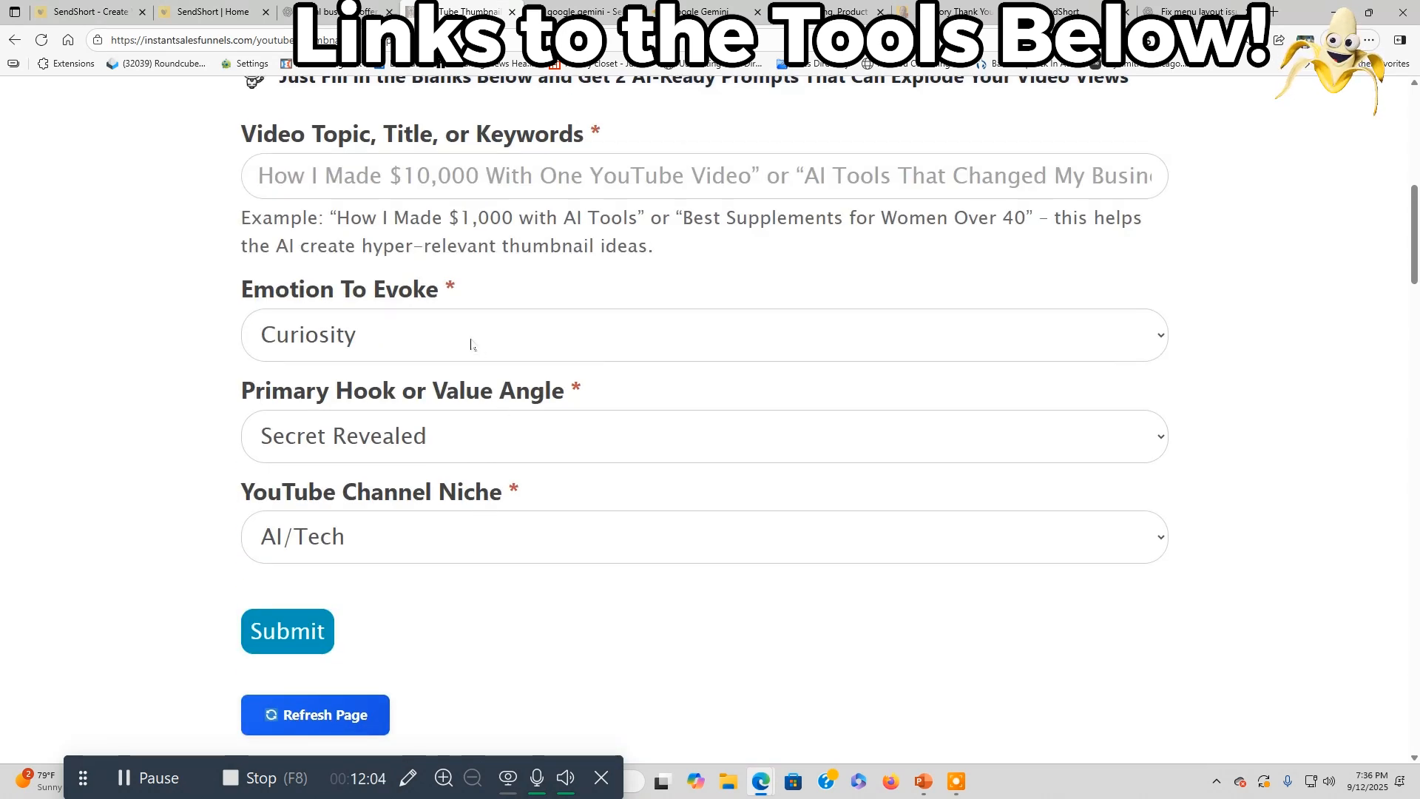
pyautogui.click(472, 344)
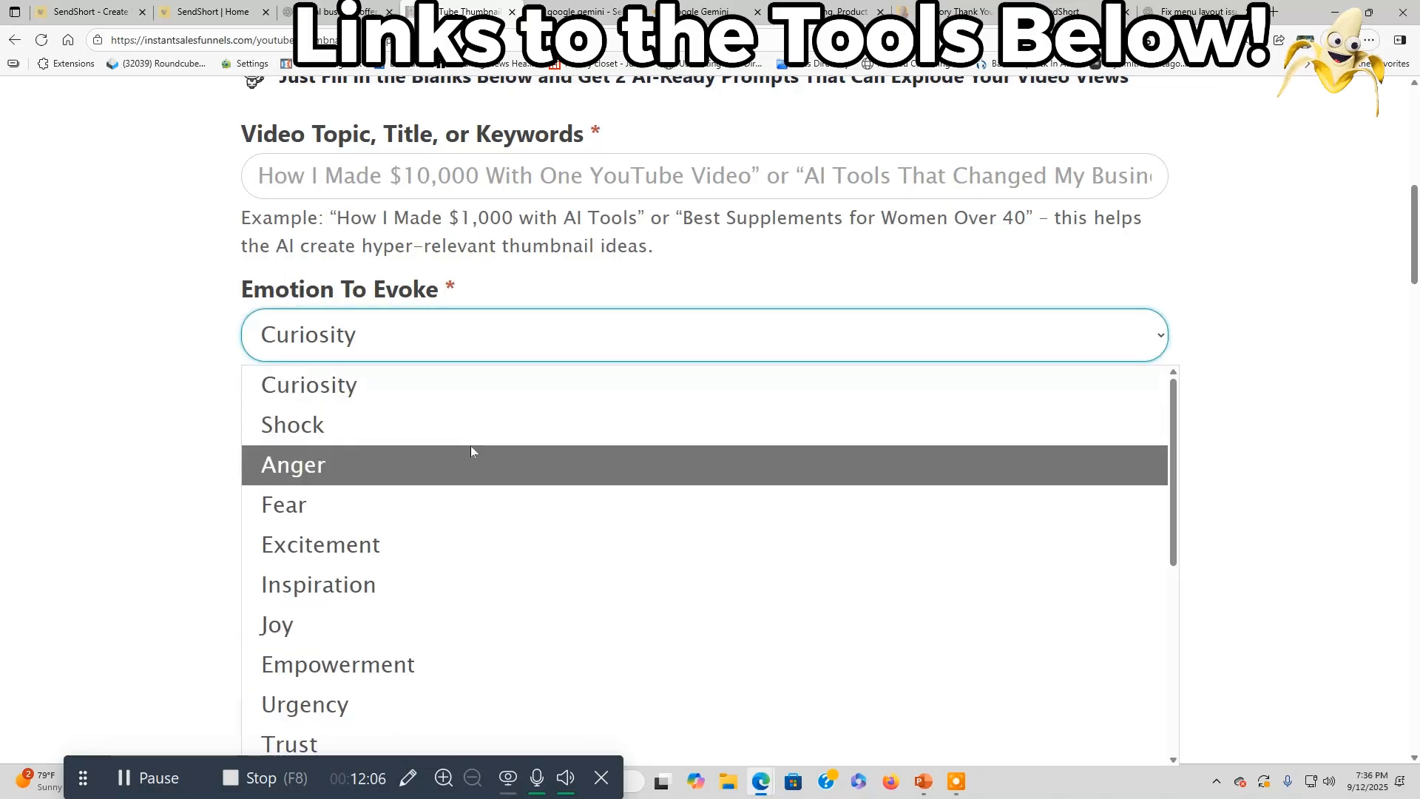
pyautogui.click(478, 381)
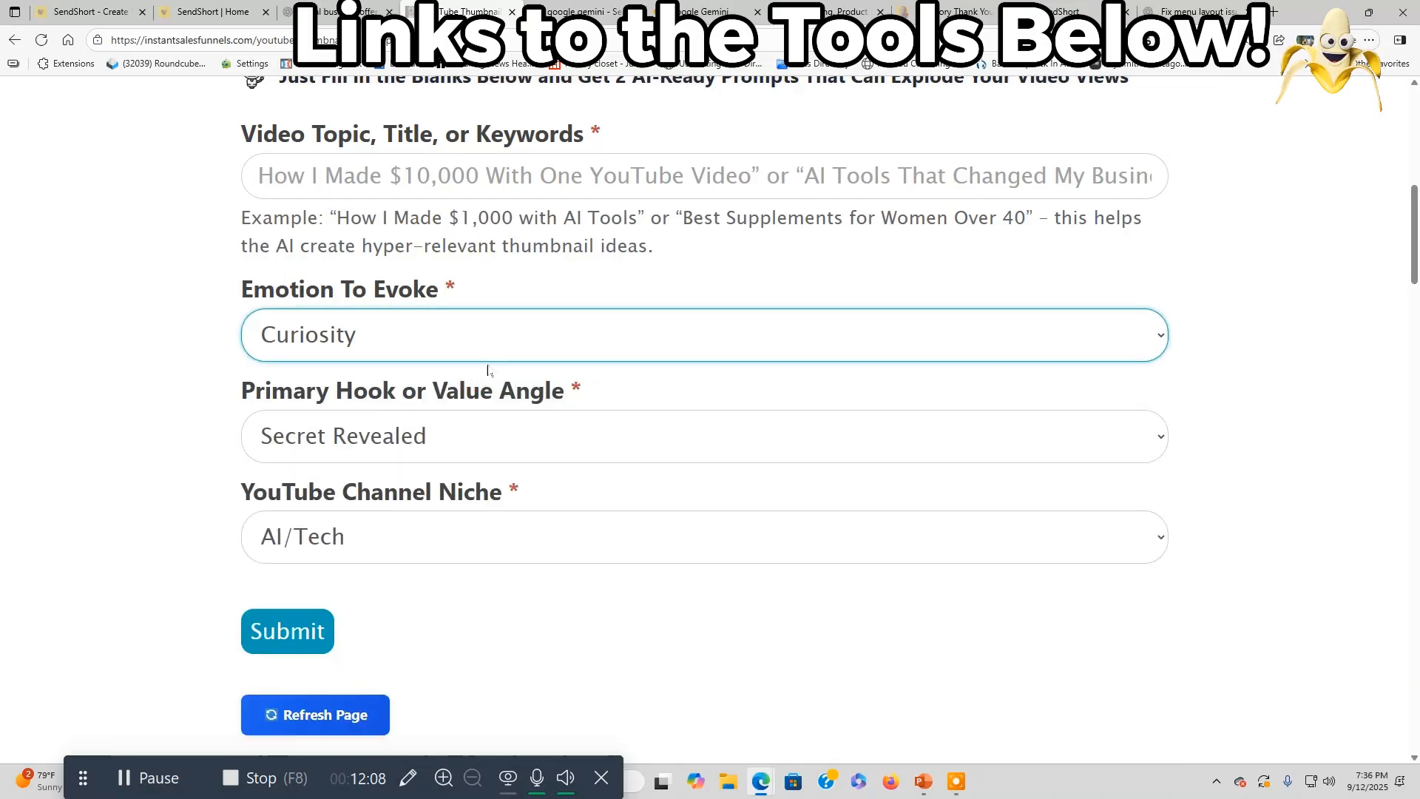
pyautogui.click(511, 340)
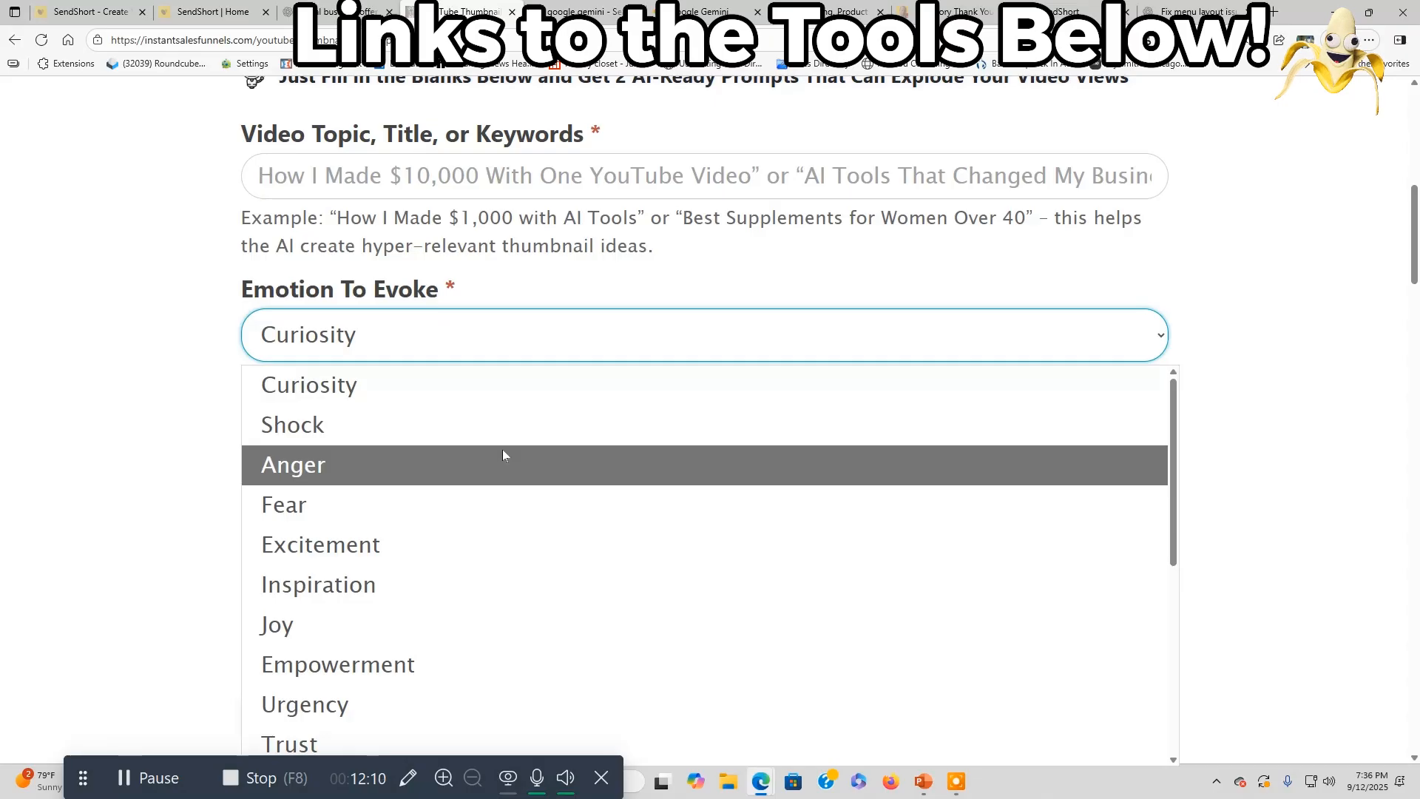
pyautogui.click(506, 544)
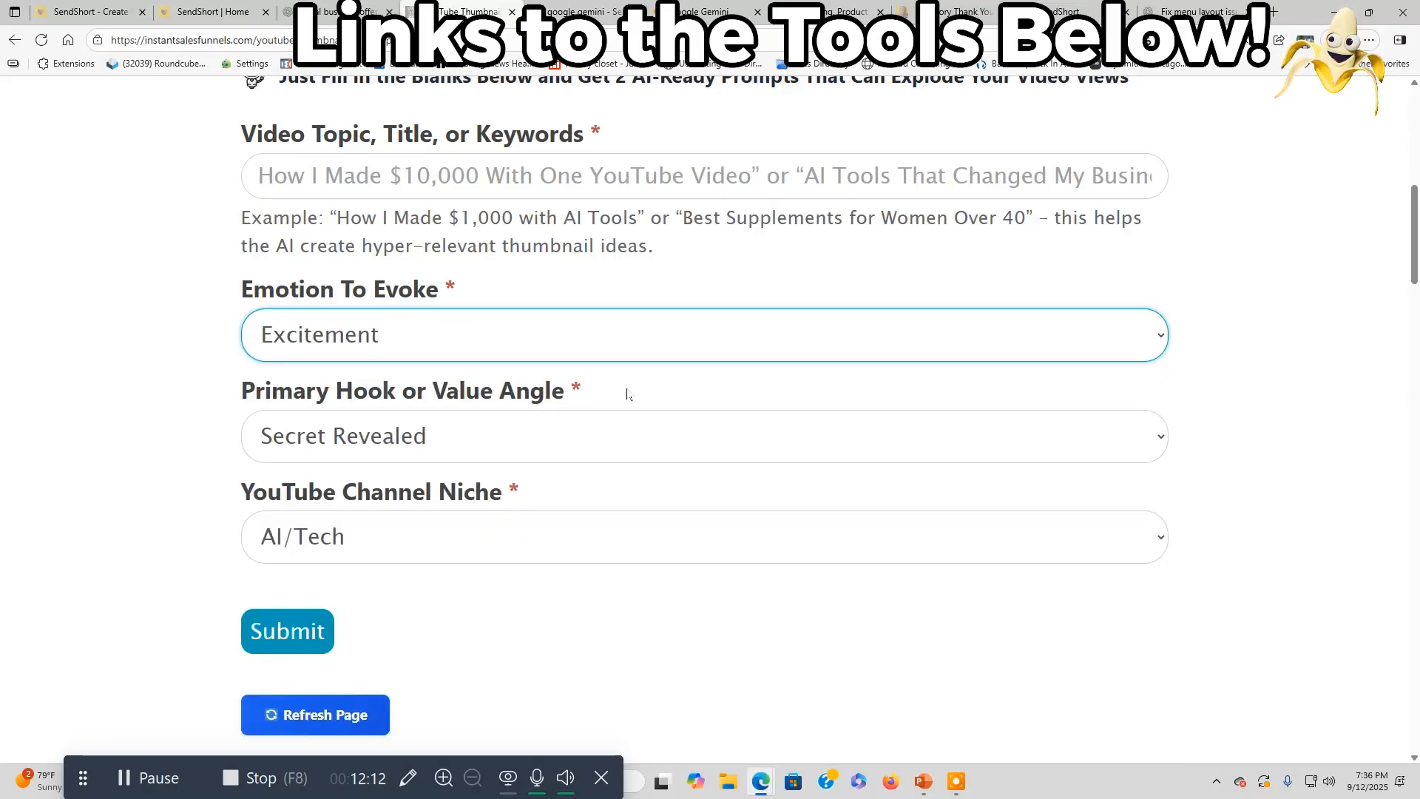
pyautogui.press('Tab')
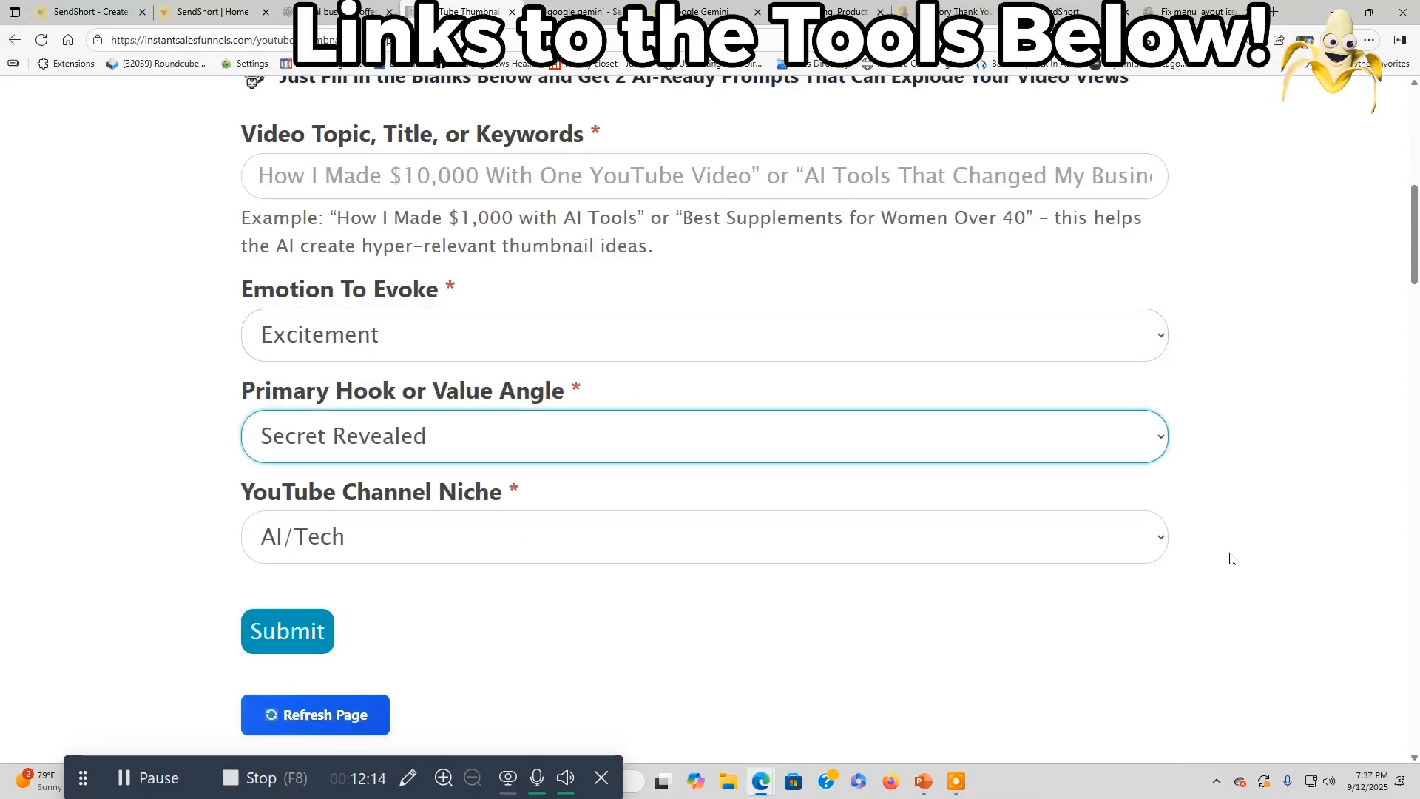
pyautogui.scroll(-1, 1039, 517)
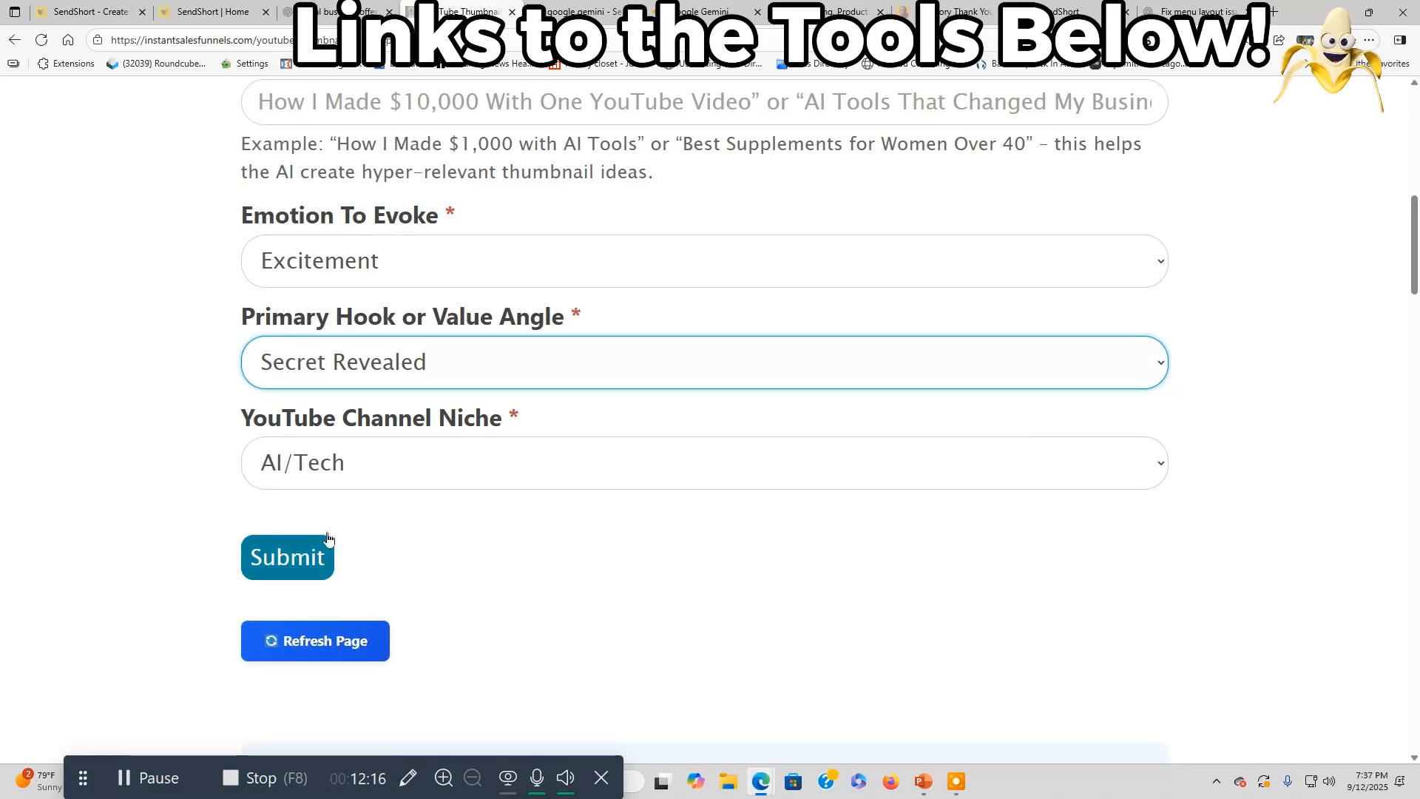
pyautogui.scroll(2, 522, 554)
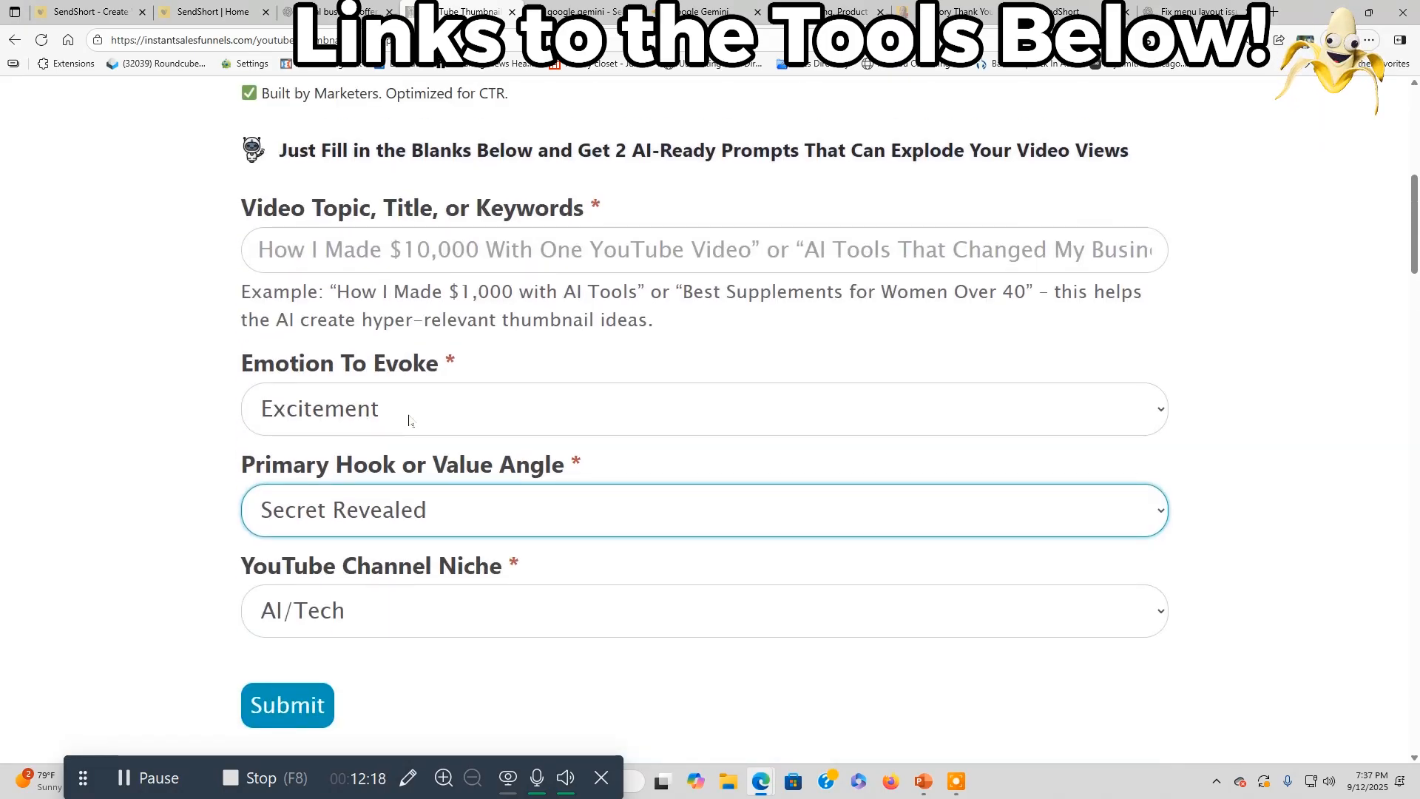
# Set the emotion to evoke to Inspiration, fill in the saved Google Nano Banana video topic, and submit the form
pyautogui.click(408, 421)
pyautogui.click(326, 197)
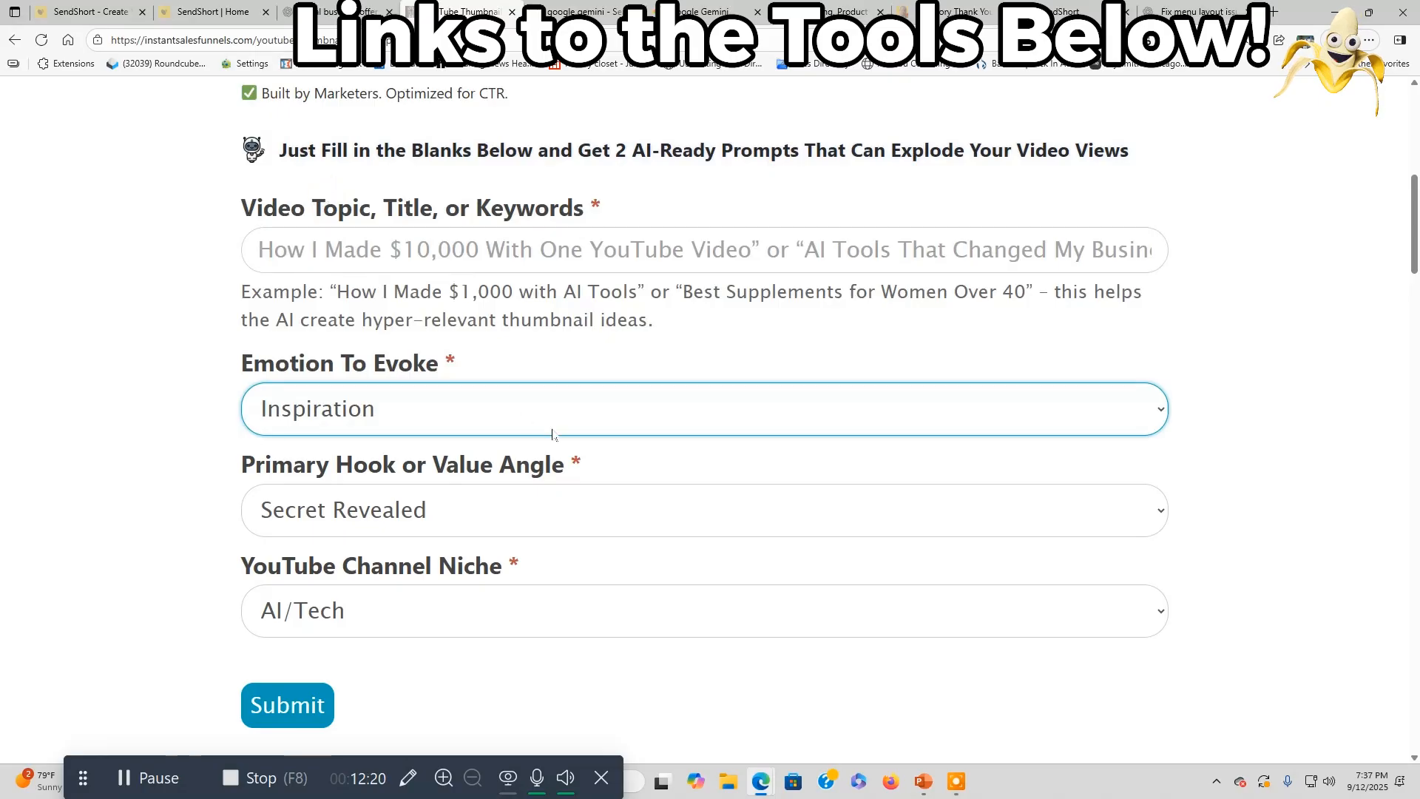
pyautogui.click(436, 266)
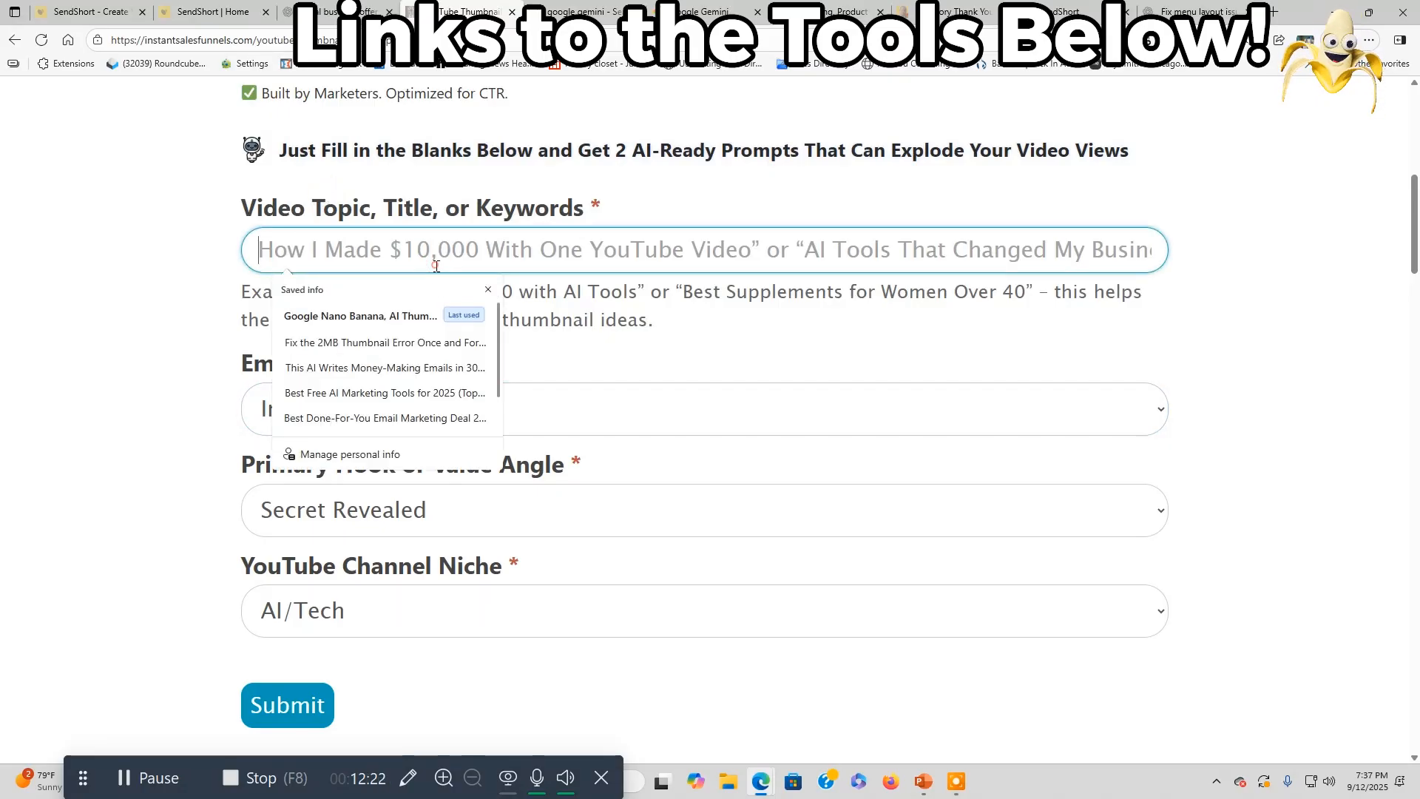
pyautogui.click(412, 306)
pyautogui.press('Return')
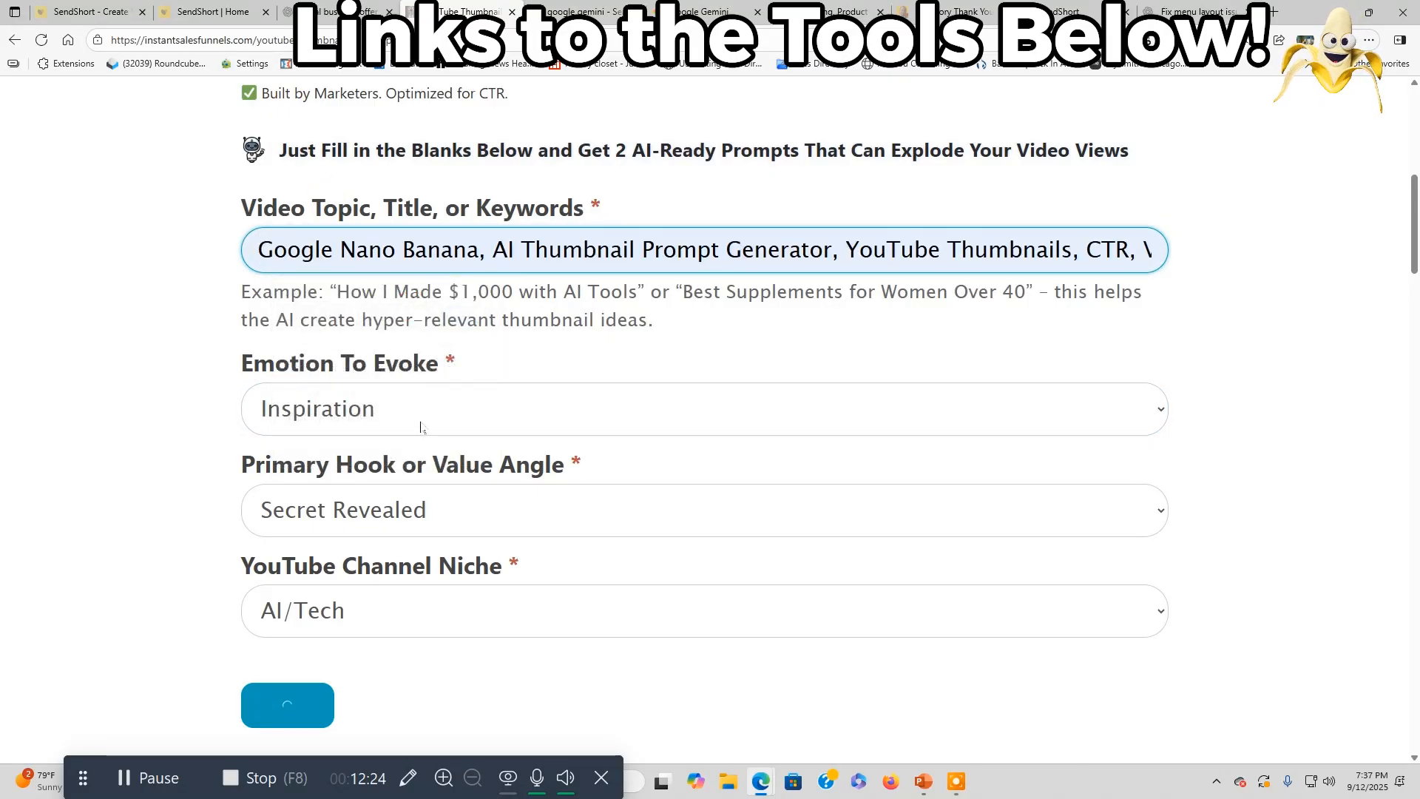
# Read both generated thumbnail prompts, including their scene descriptions, caption texts, artistic styles and composition advice
pyautogui.scroll(-1, 438, 460)
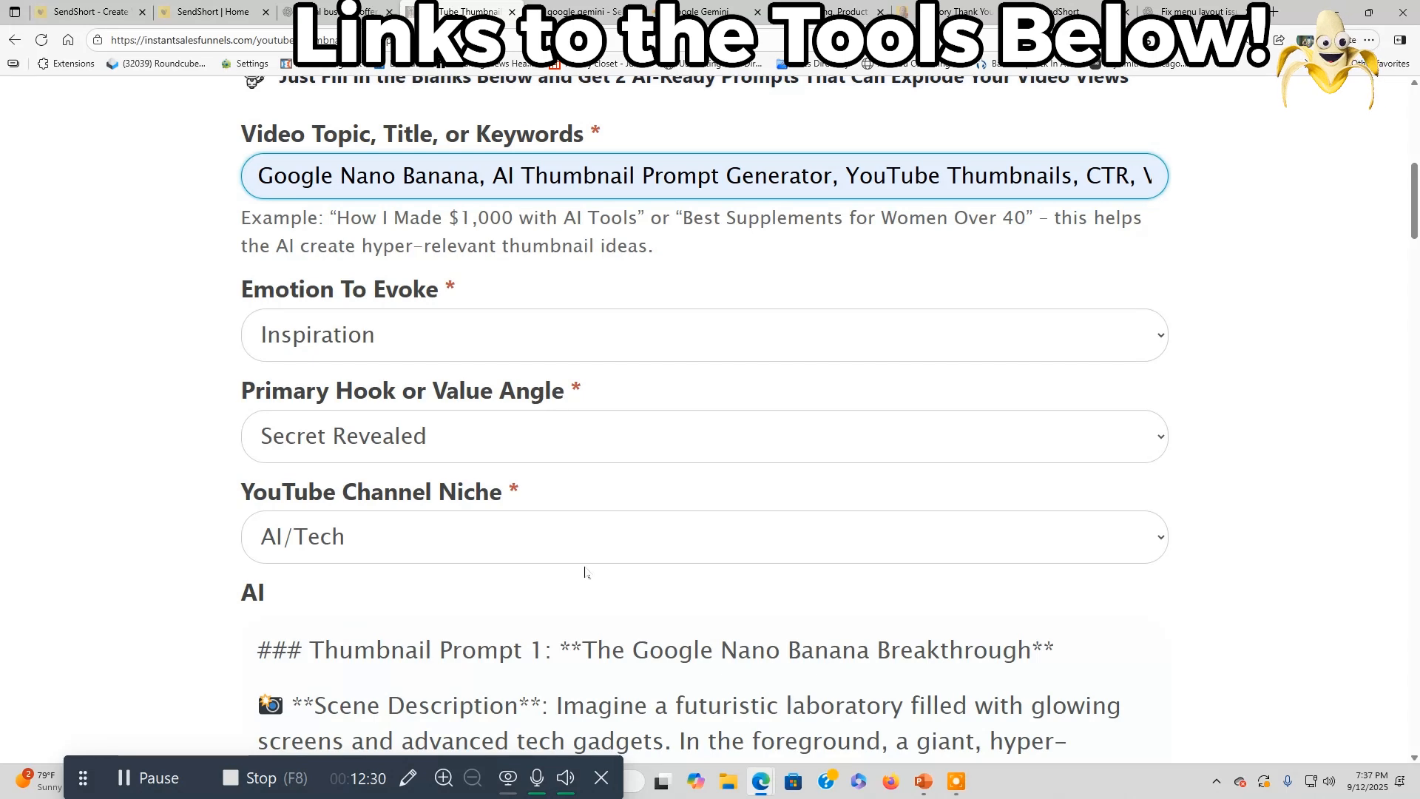
pyautogui.scroll(-2, 584, 571)
pyautogui.scroll(-2, 585, 571)
pyautogui.scroll(-2, 584, 568)
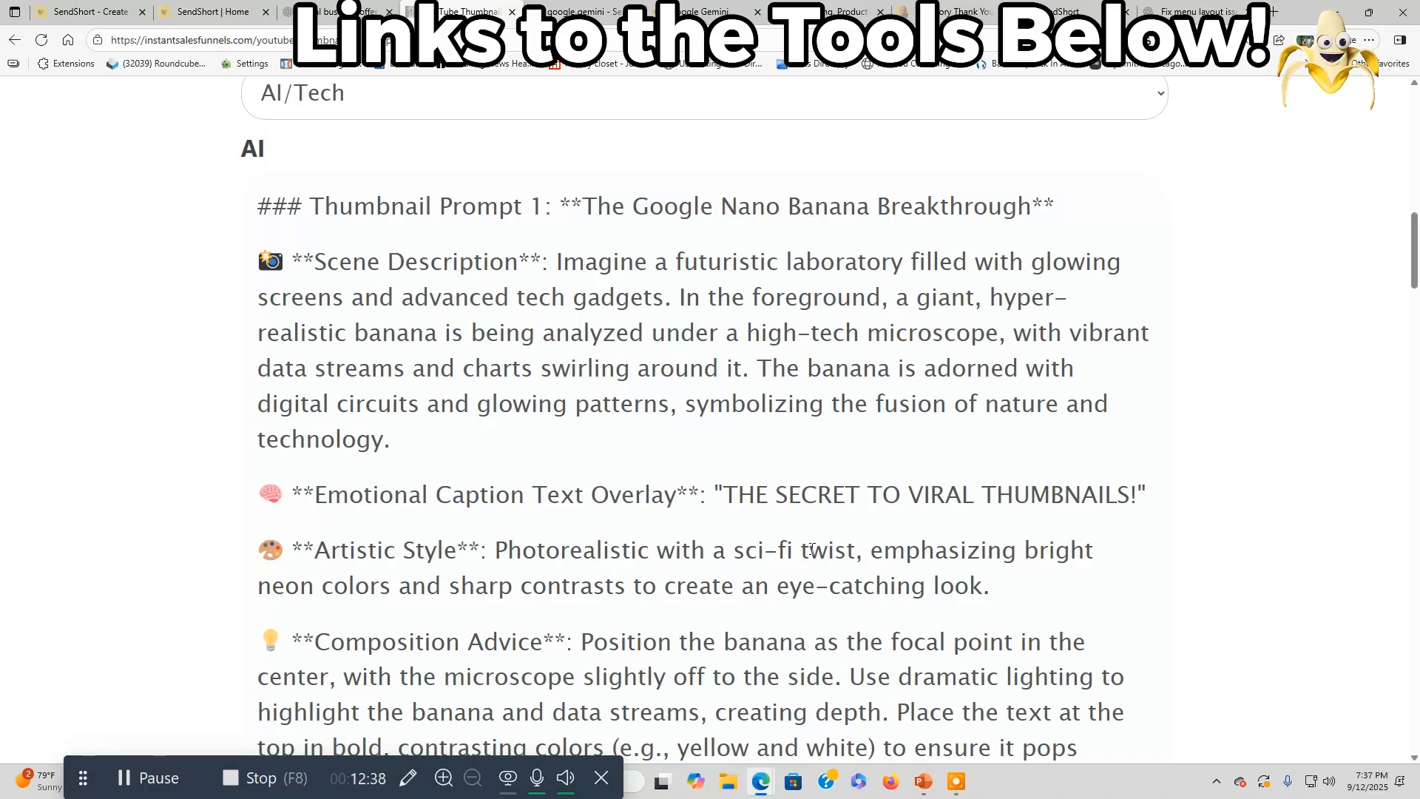
pyautogui.scroll(-3, 634, 579)
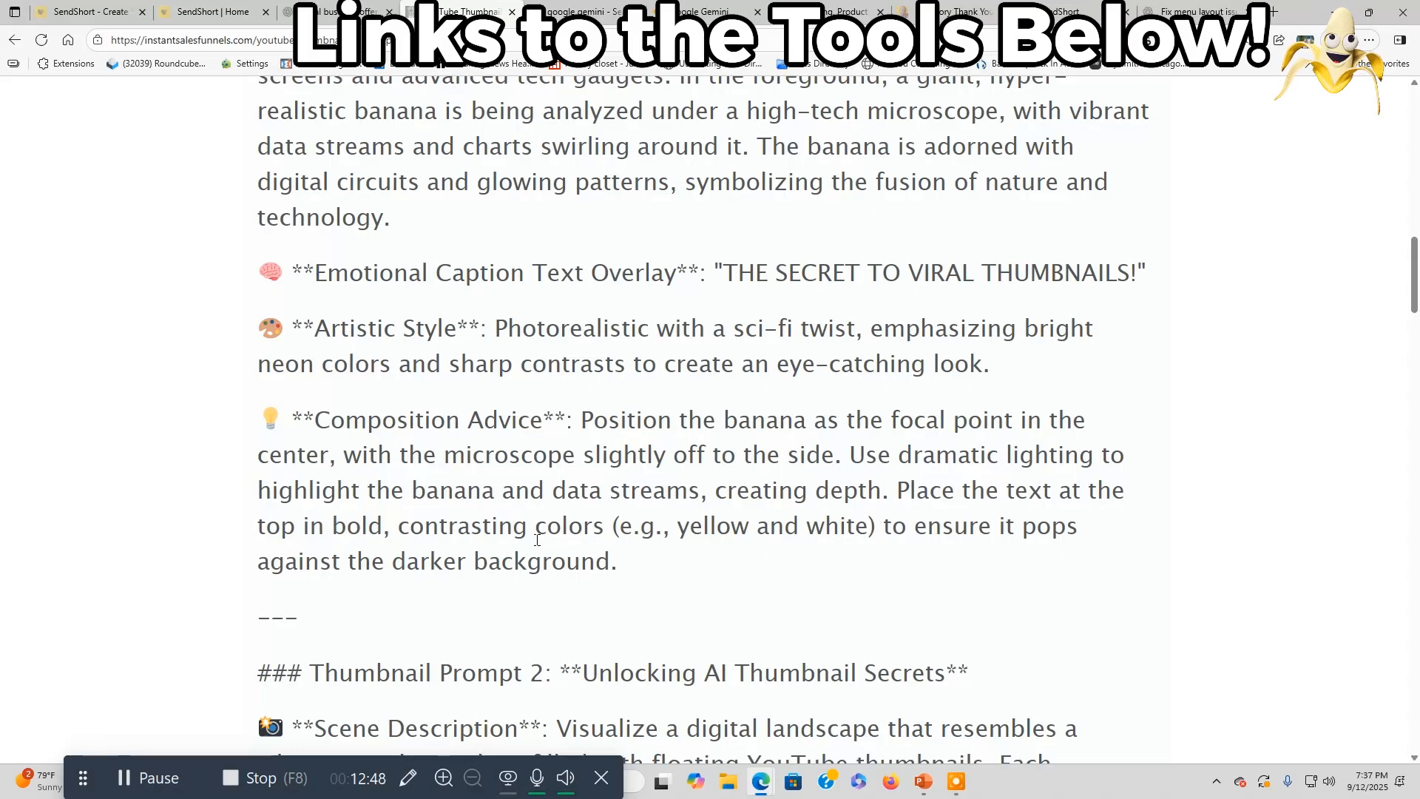
pyautogui.scroll(-8, 539, 531)
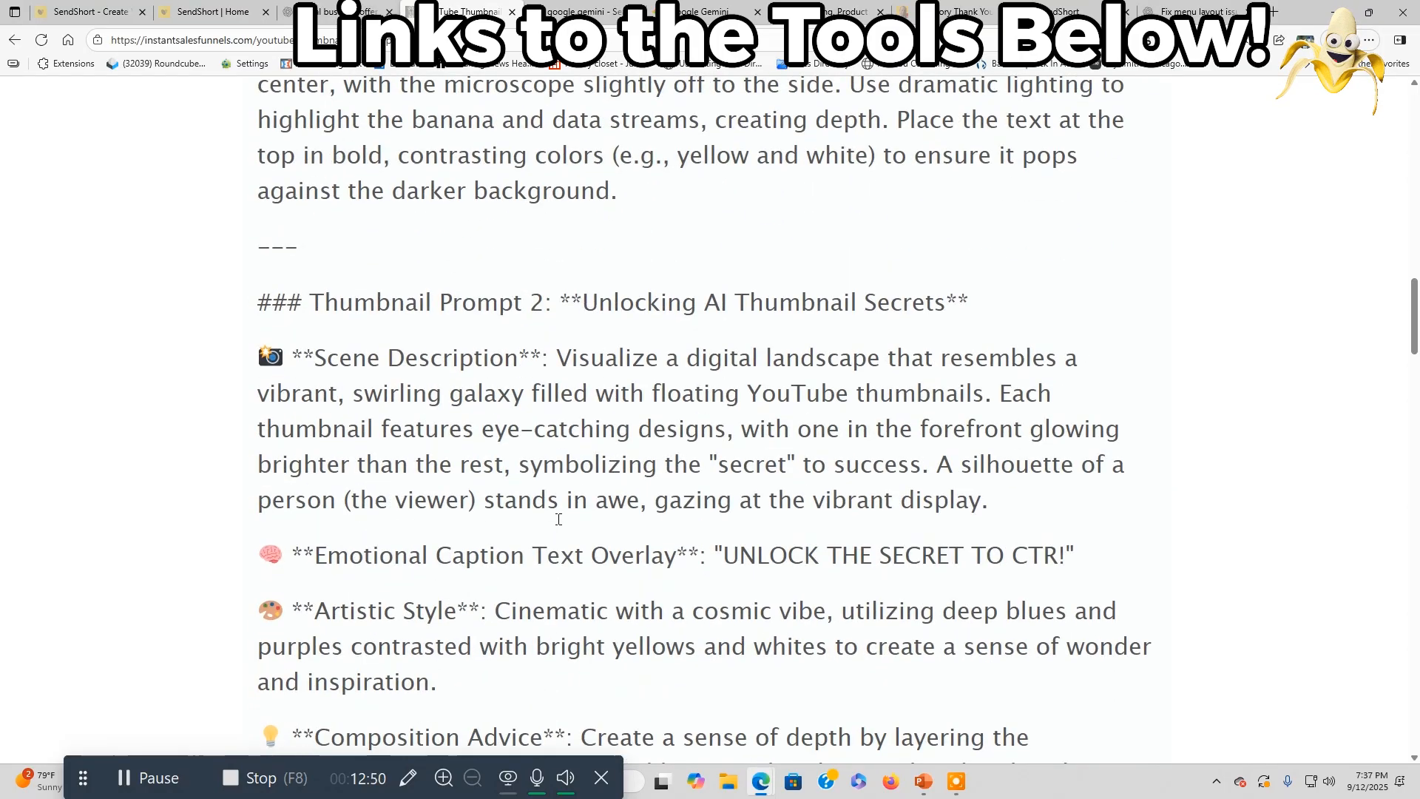
pyautogui.scroll(-2, 559, 517)
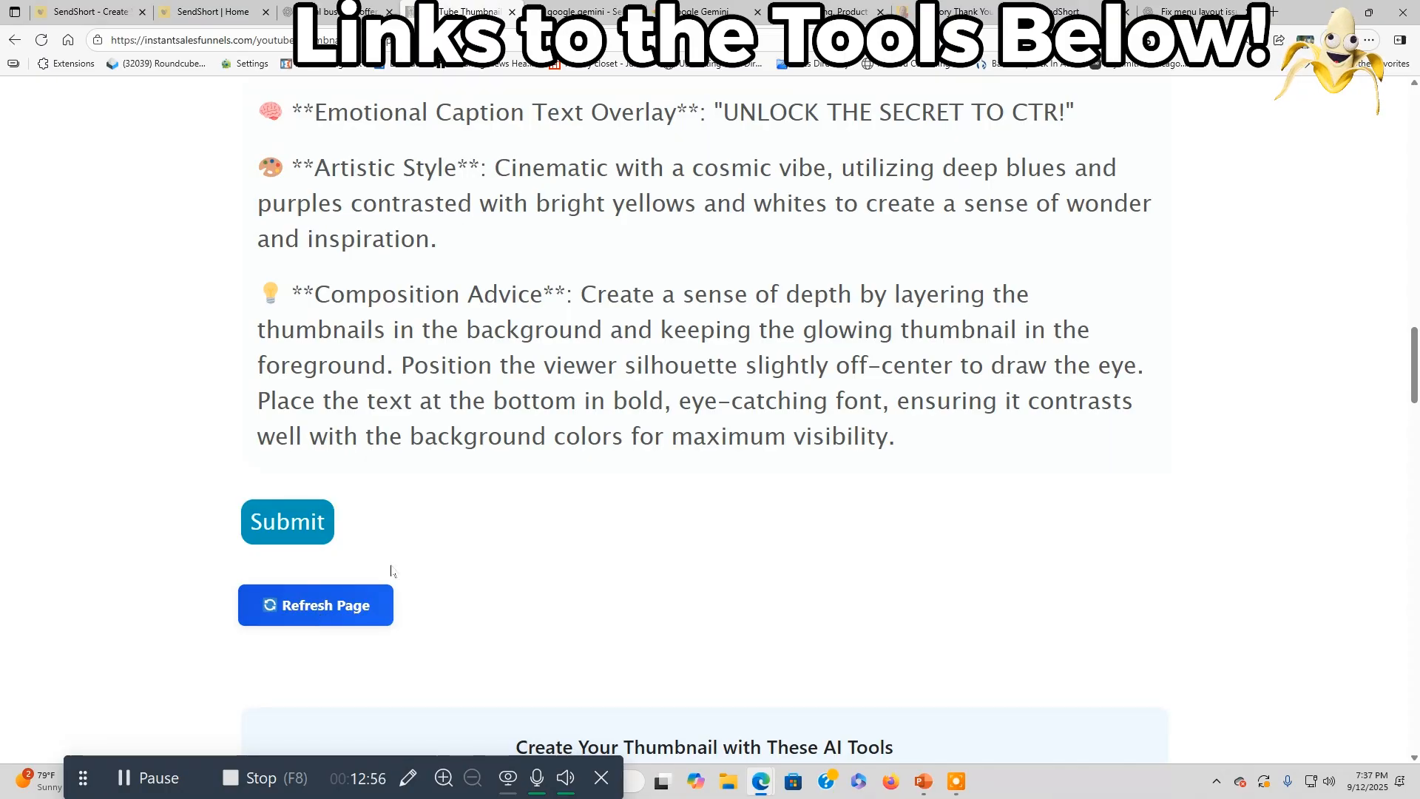
# Open the AI Toolkit Vault page and look through its list of AI marketing tools and toolkit offer
pyautogui.scroll(15, 551, 532)
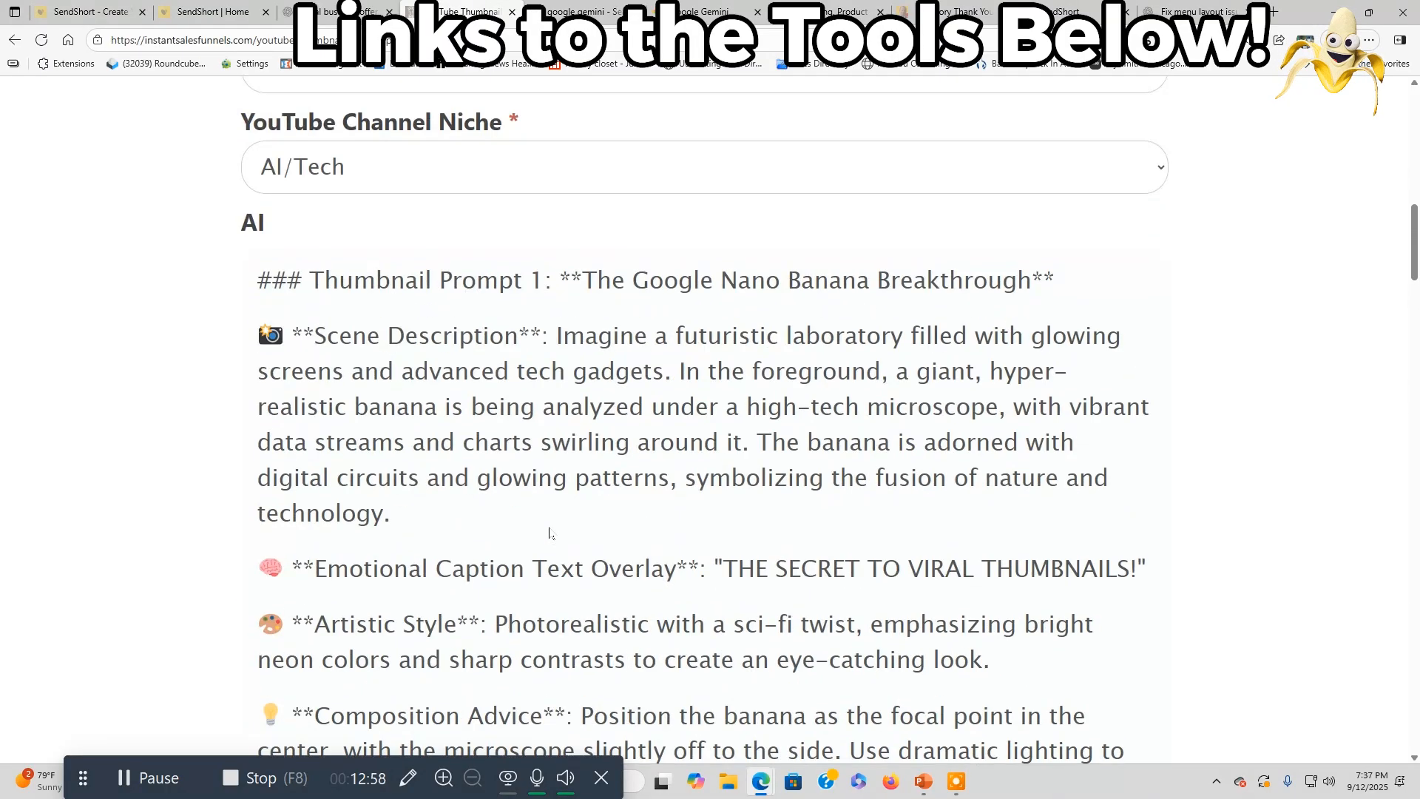
pyautogui.scroll(10, 549, 532)
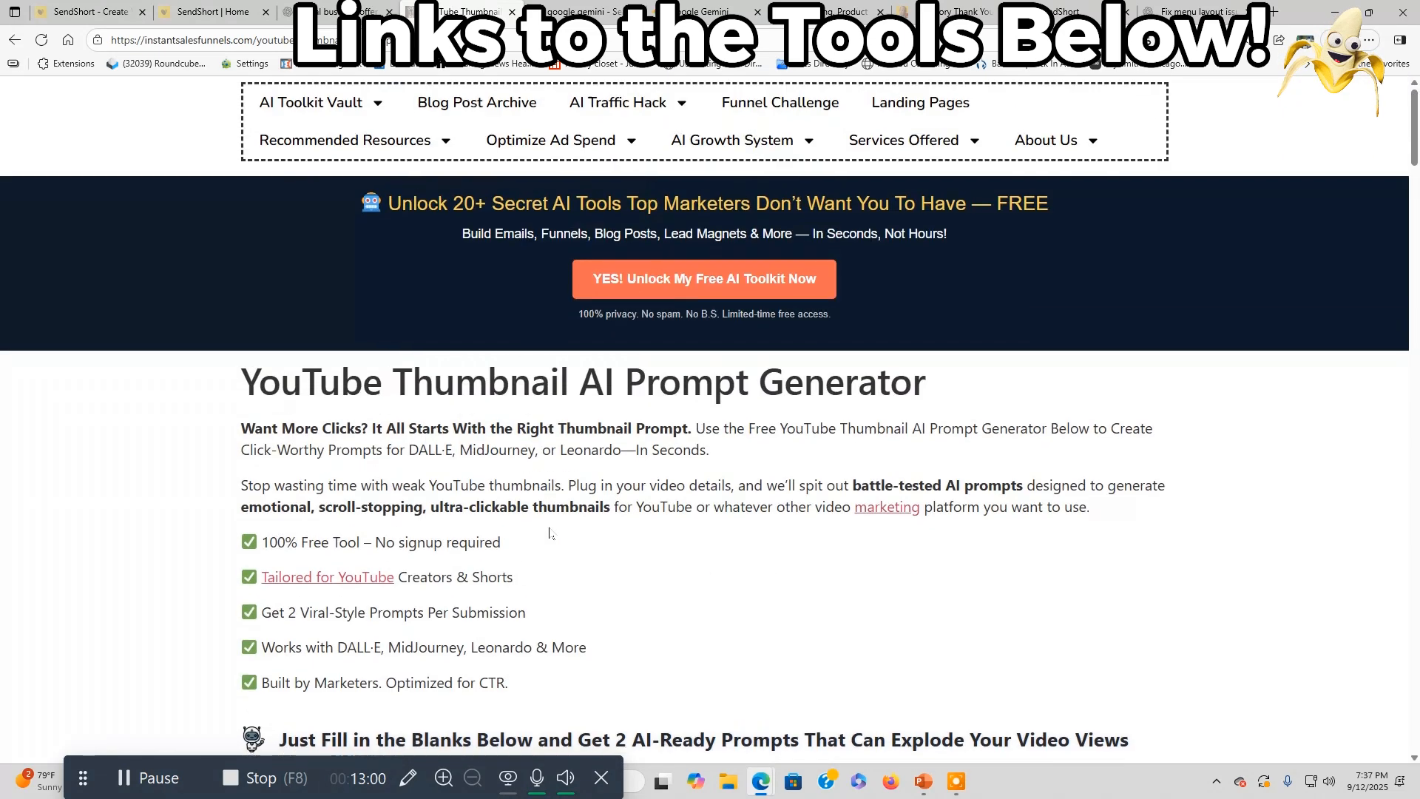
pyautogui.click(348, 110)
pyautogui.scroll(-3, 719, 416)
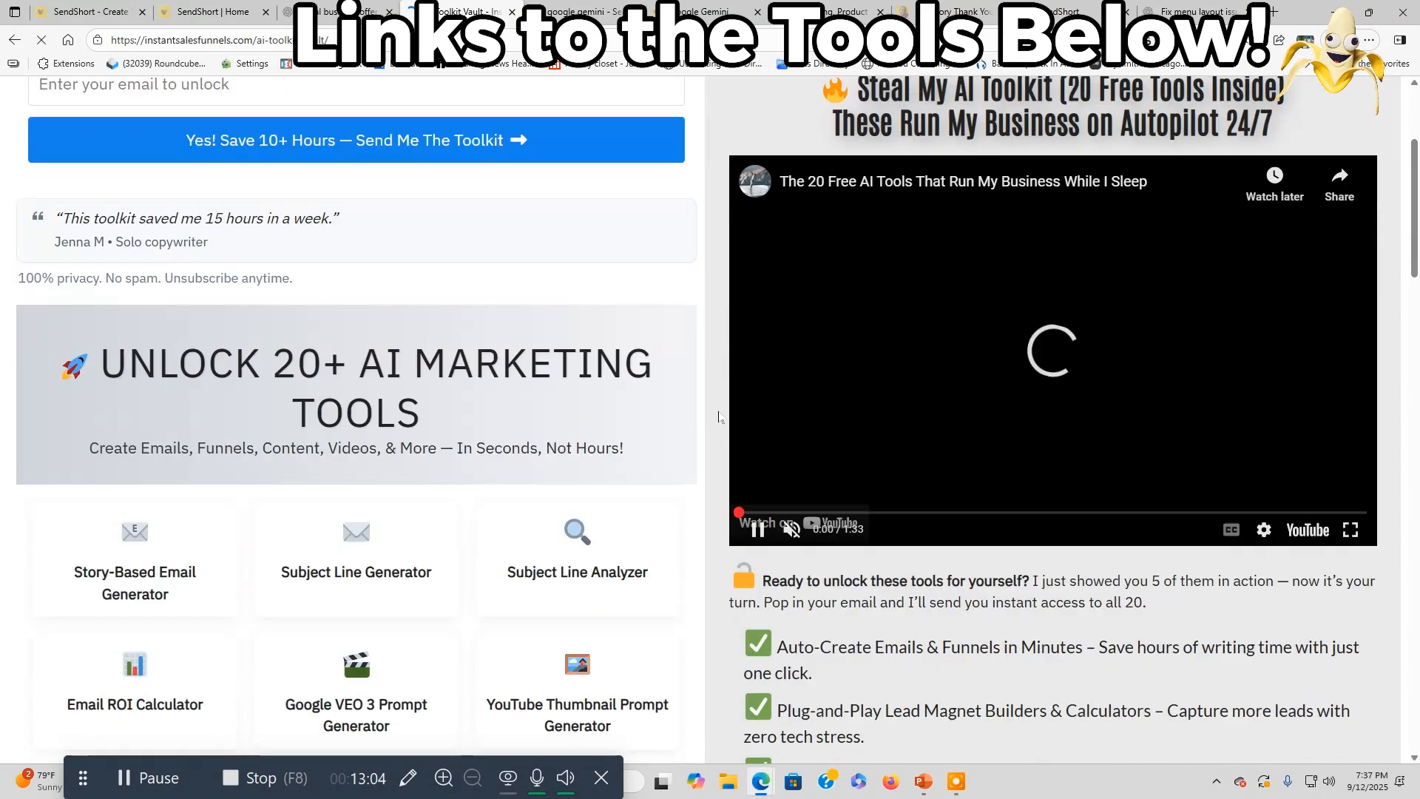
pyautogui.scroll(-3, 719, 417)
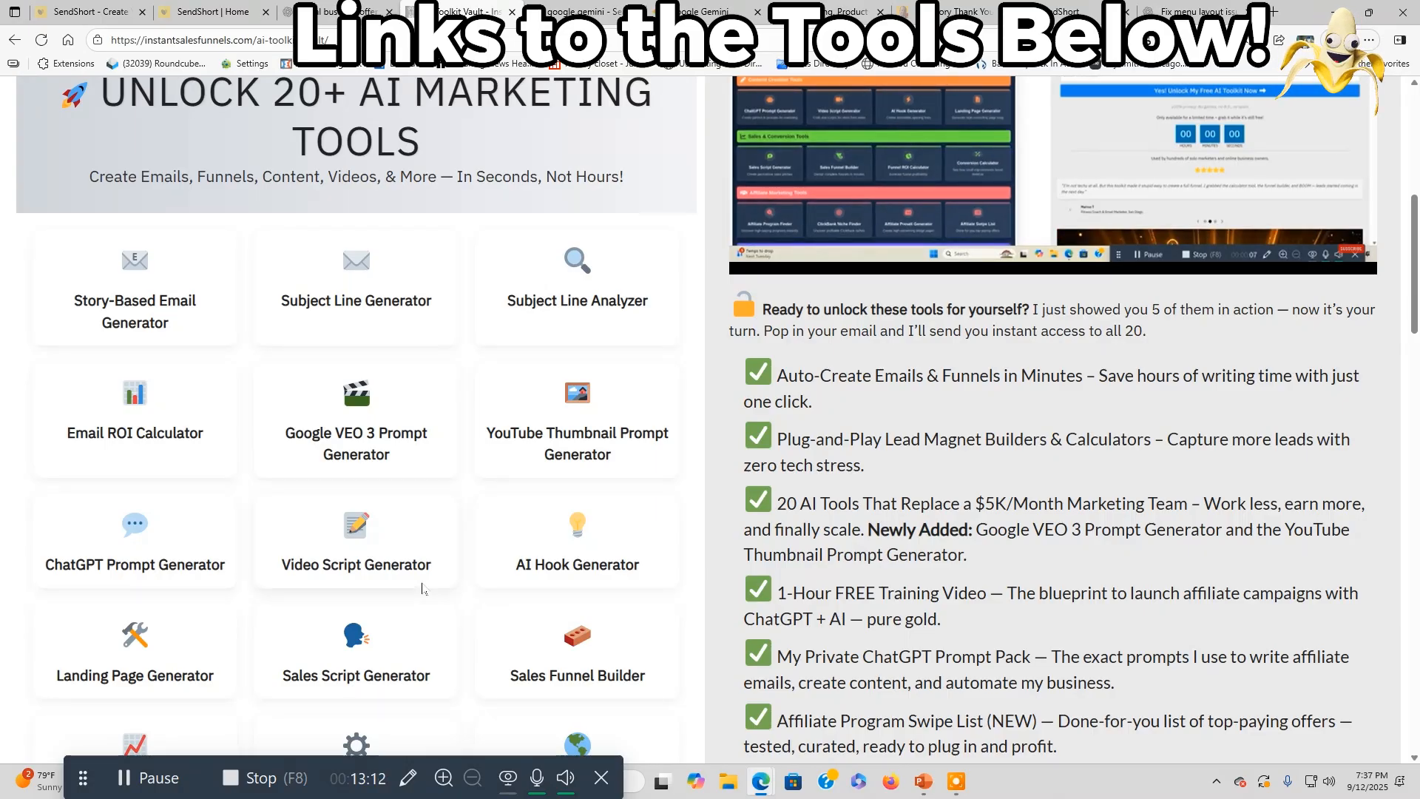
pyautogui.scroll(-2, 422, 588)
pyautogui.scroll(-2, 423, 588)
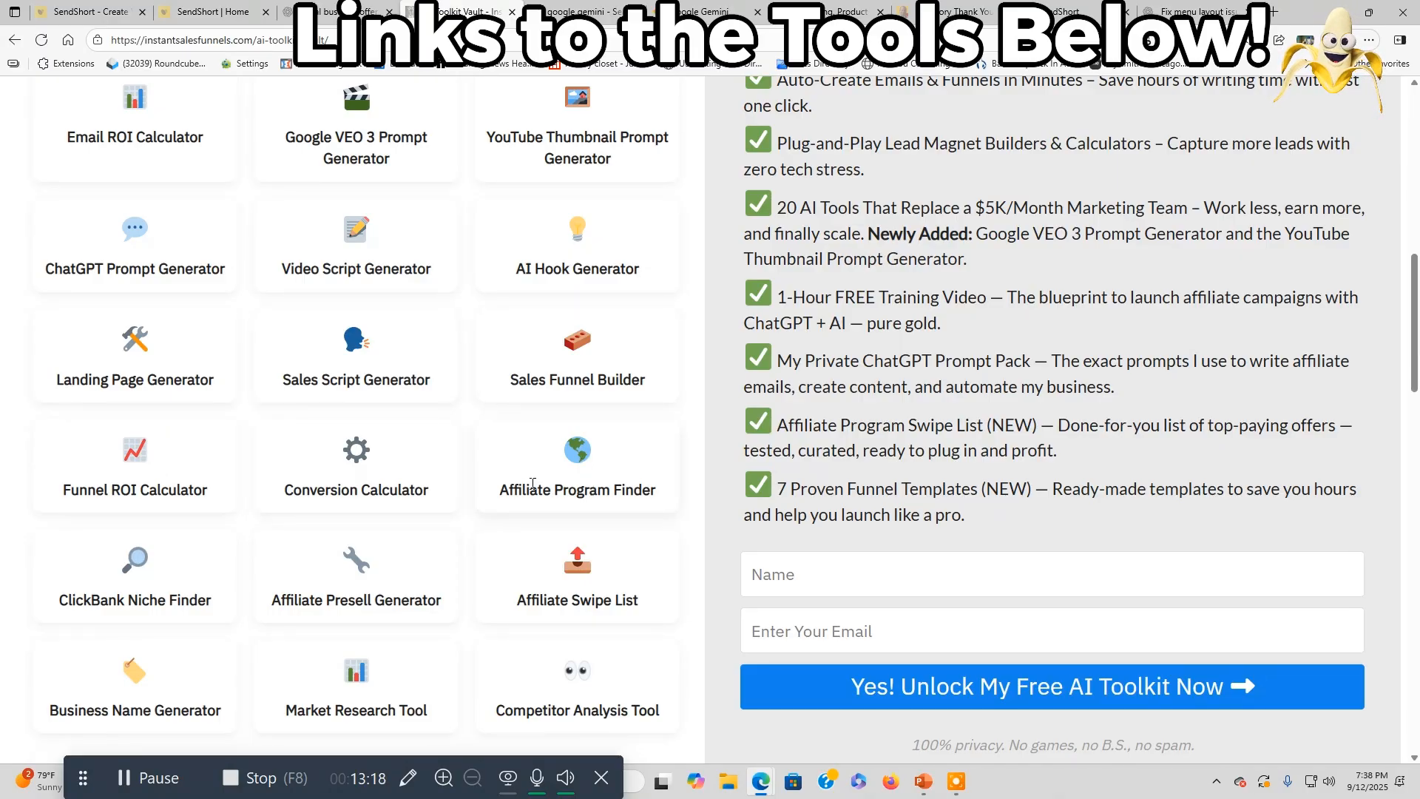
pyautogui.scroll(-2, 326, 510)
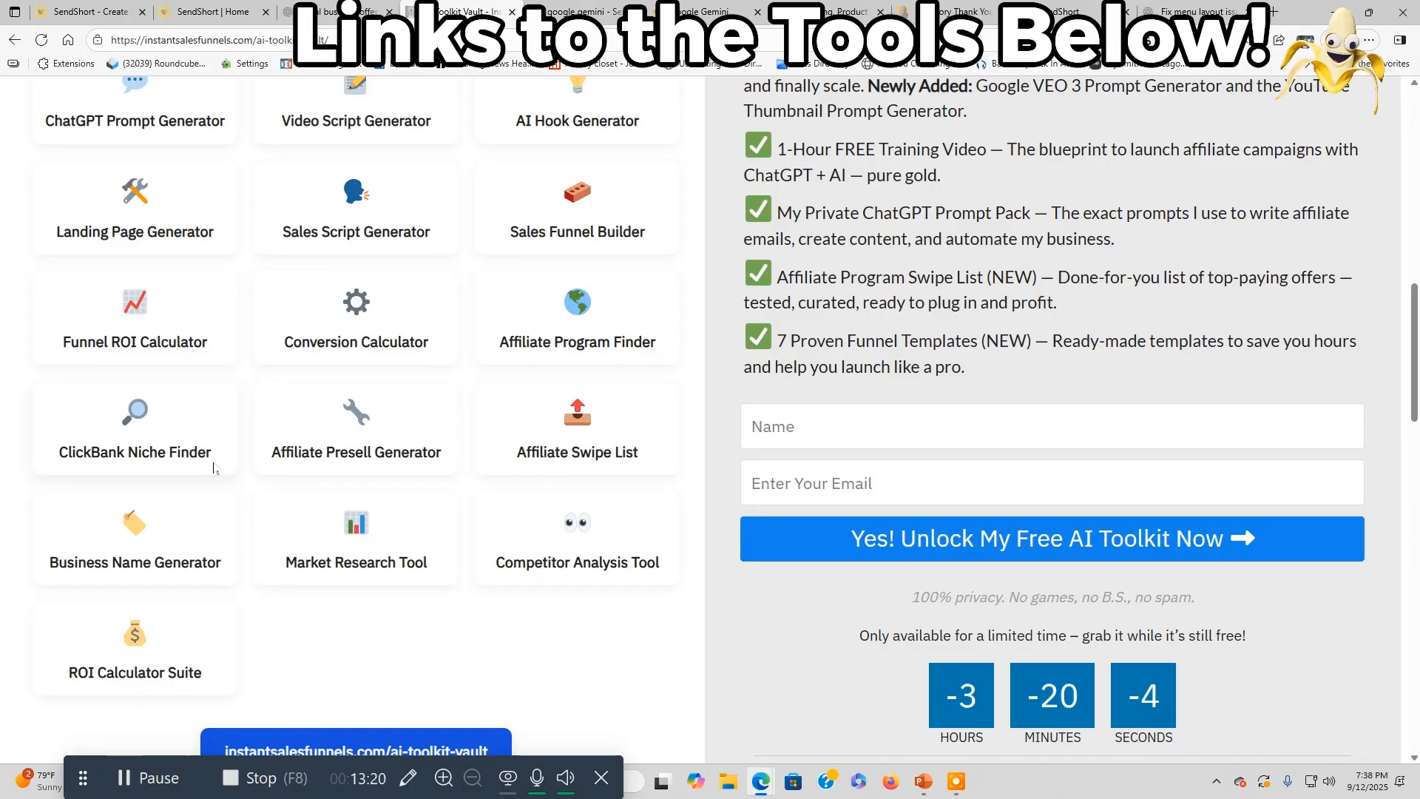
pyautogui.scroll(4, 682, 496)
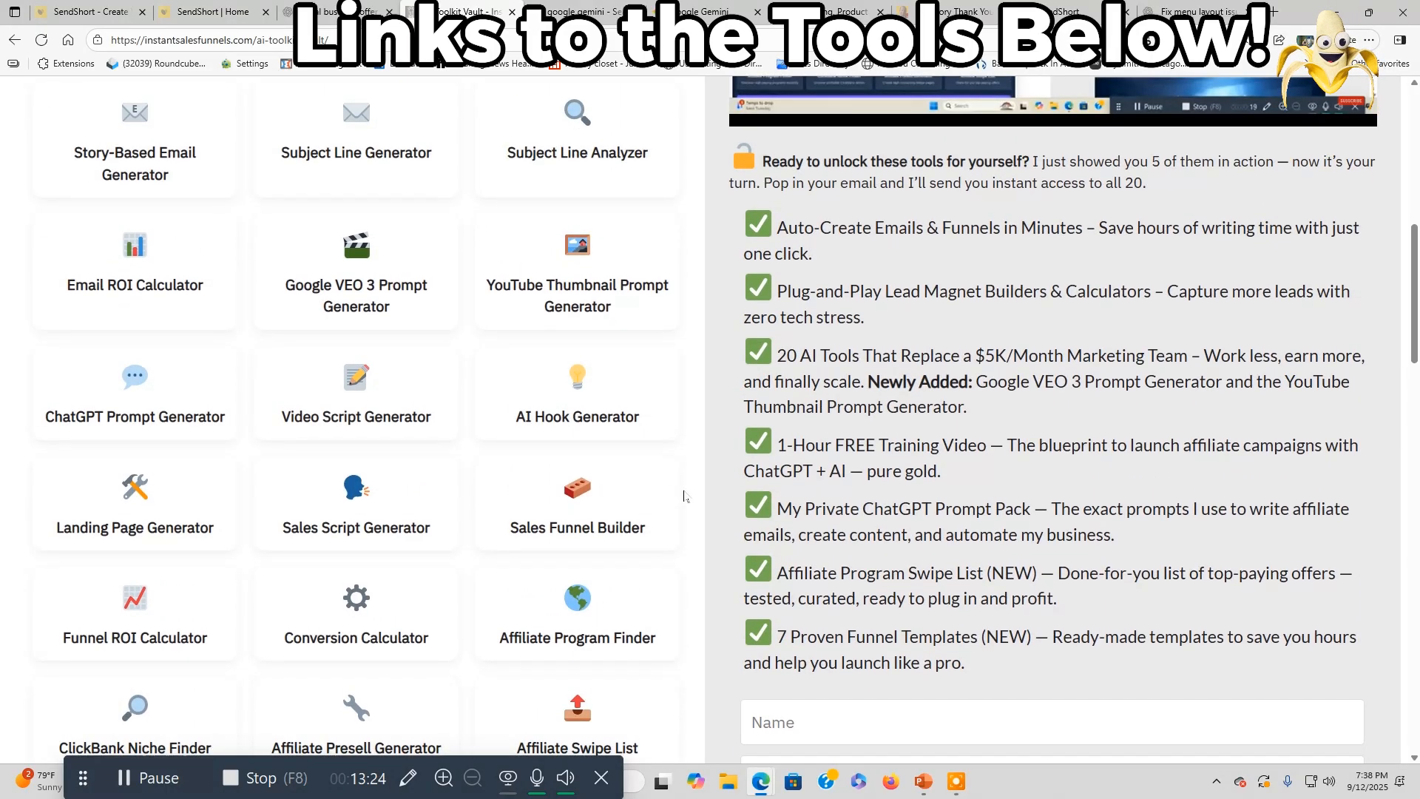
pyautogui.scroll(1, 684, 496)
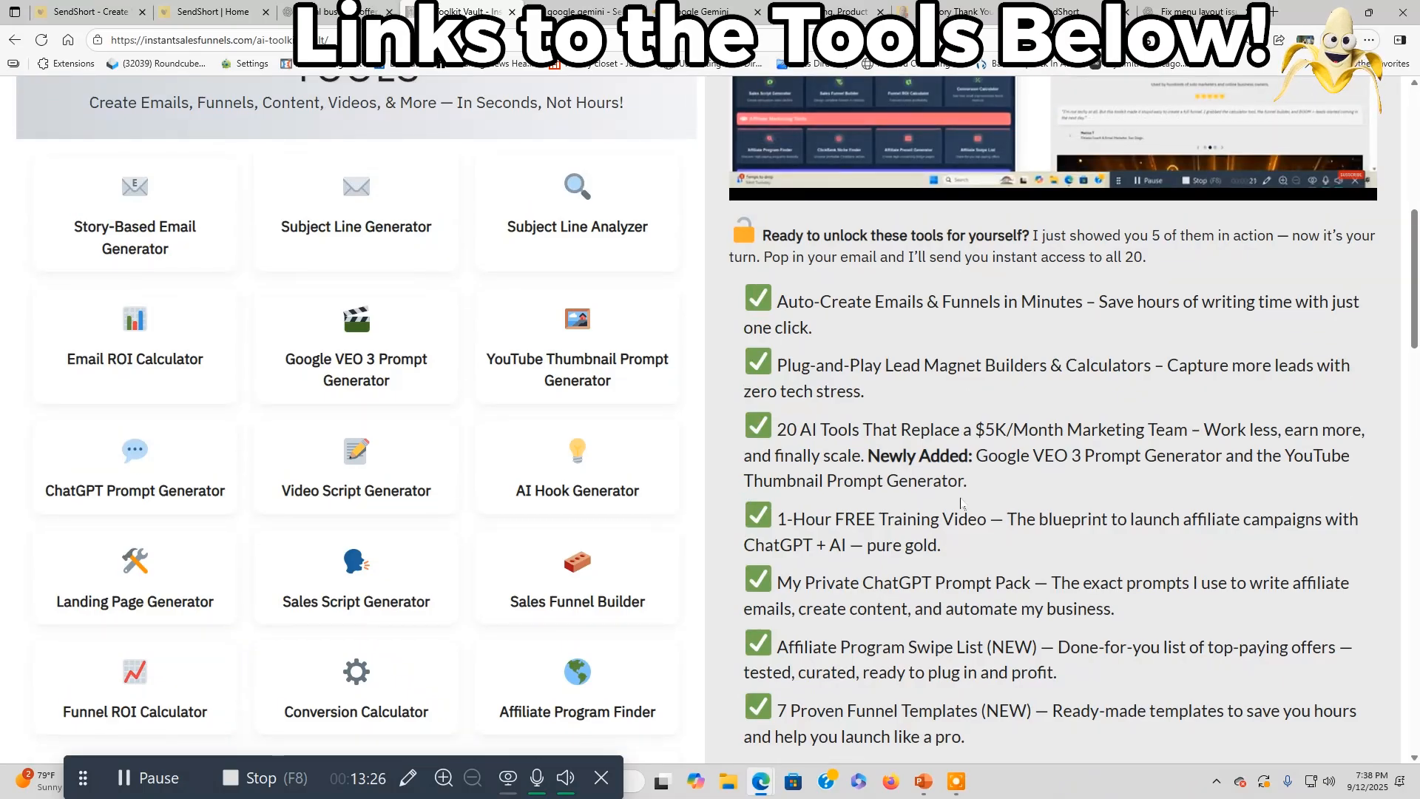
pyautogui.scroll(8, 962, 503)
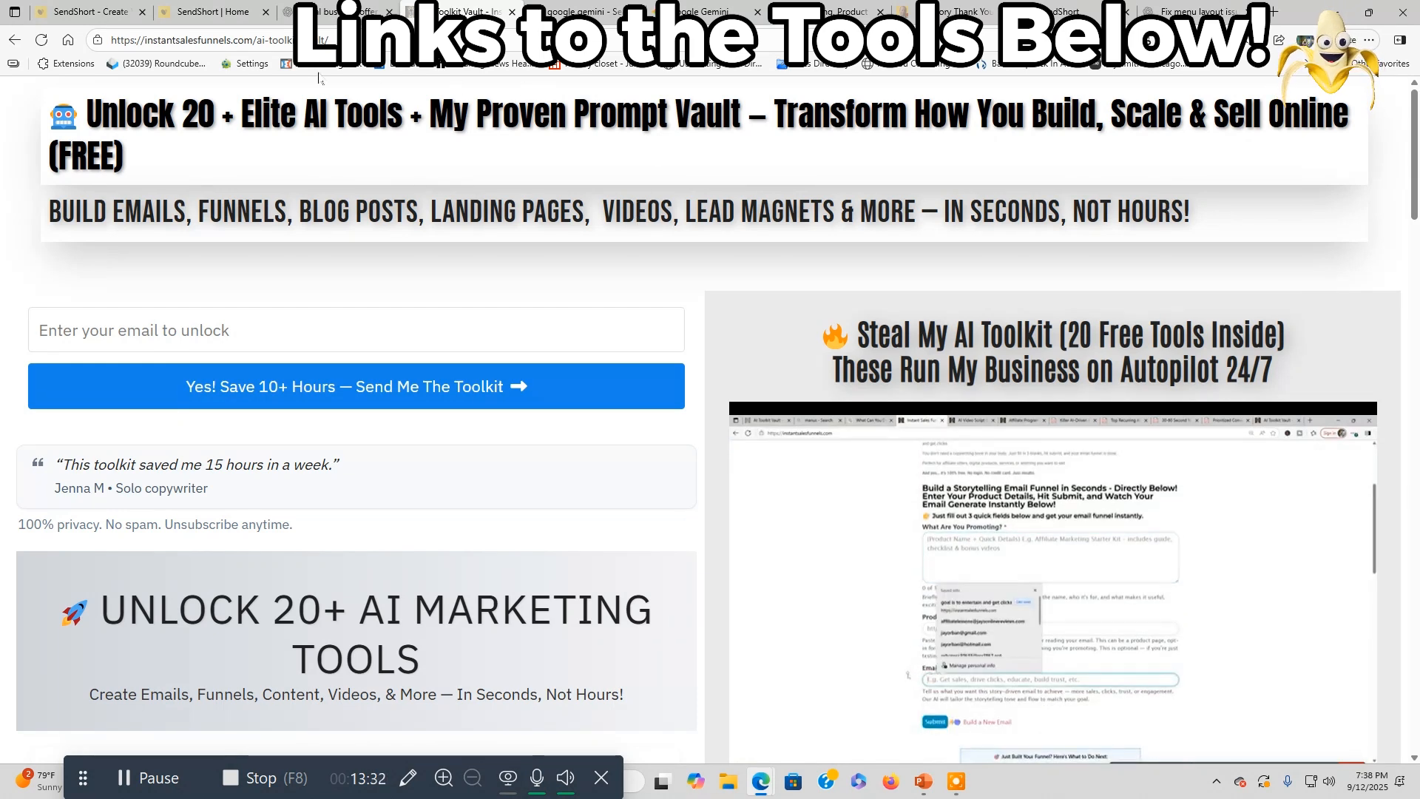
# Switch to SendShort and play the short about free AI marketing tools in full screen
pyautogui.click(241, 16)
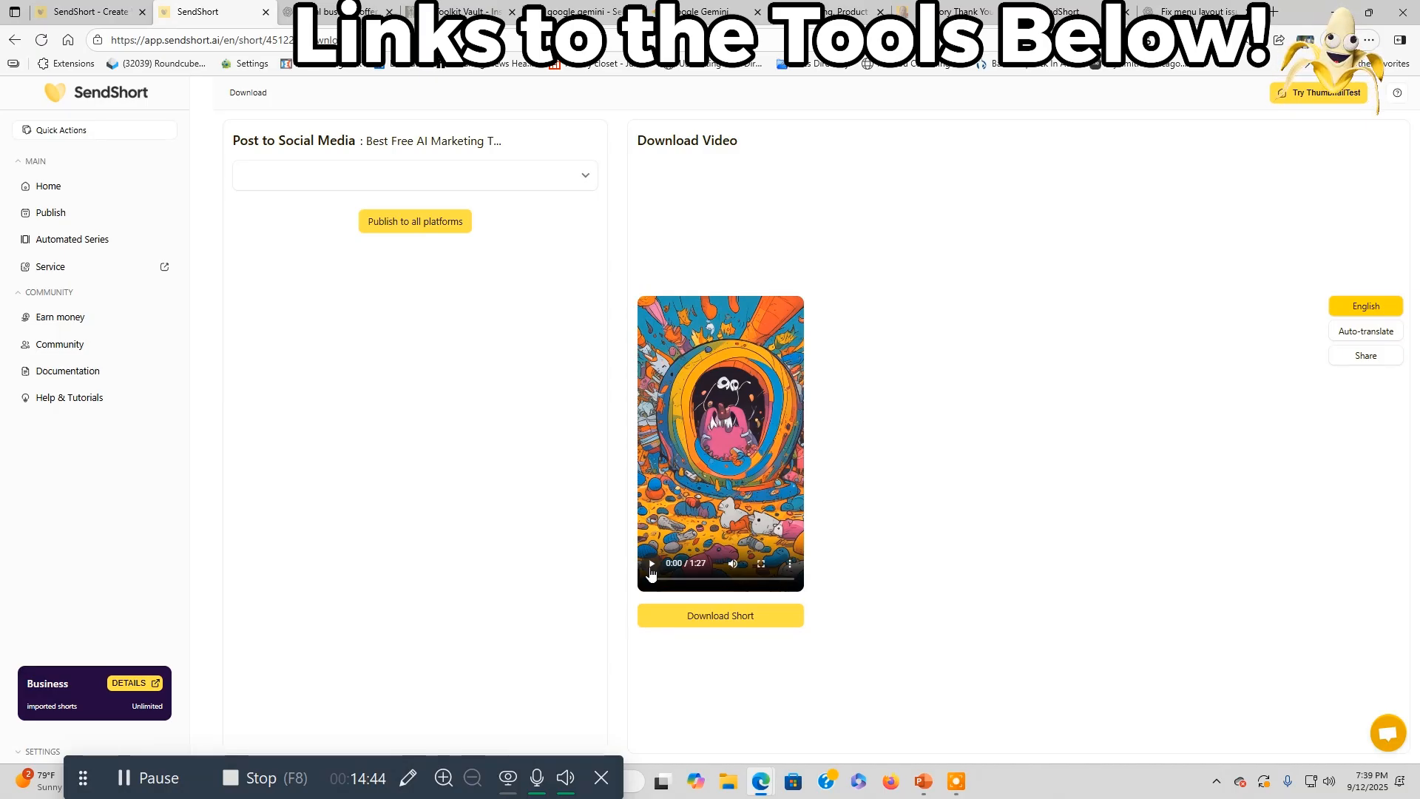
pyautogui.click(651, 572)
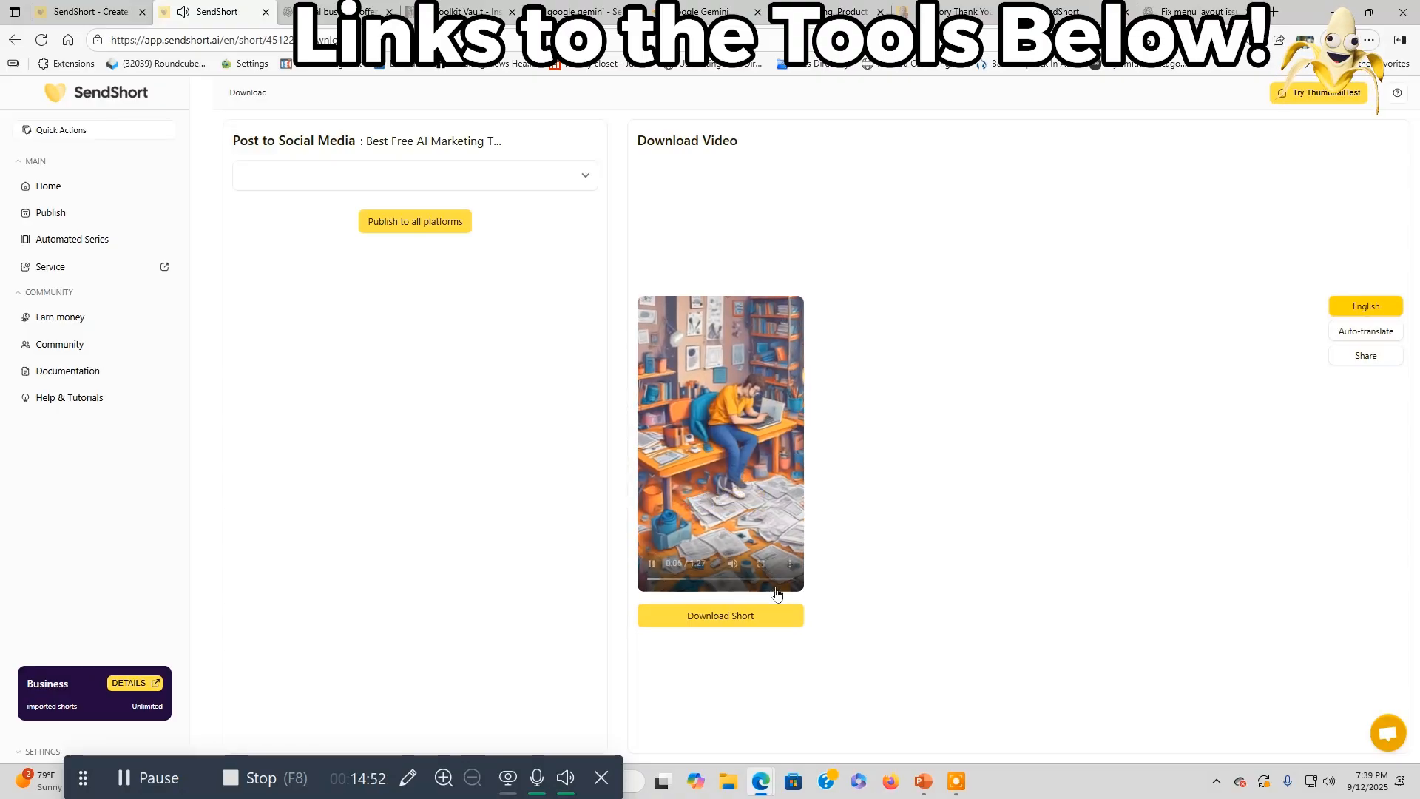
pyautogui.click(761, 564)
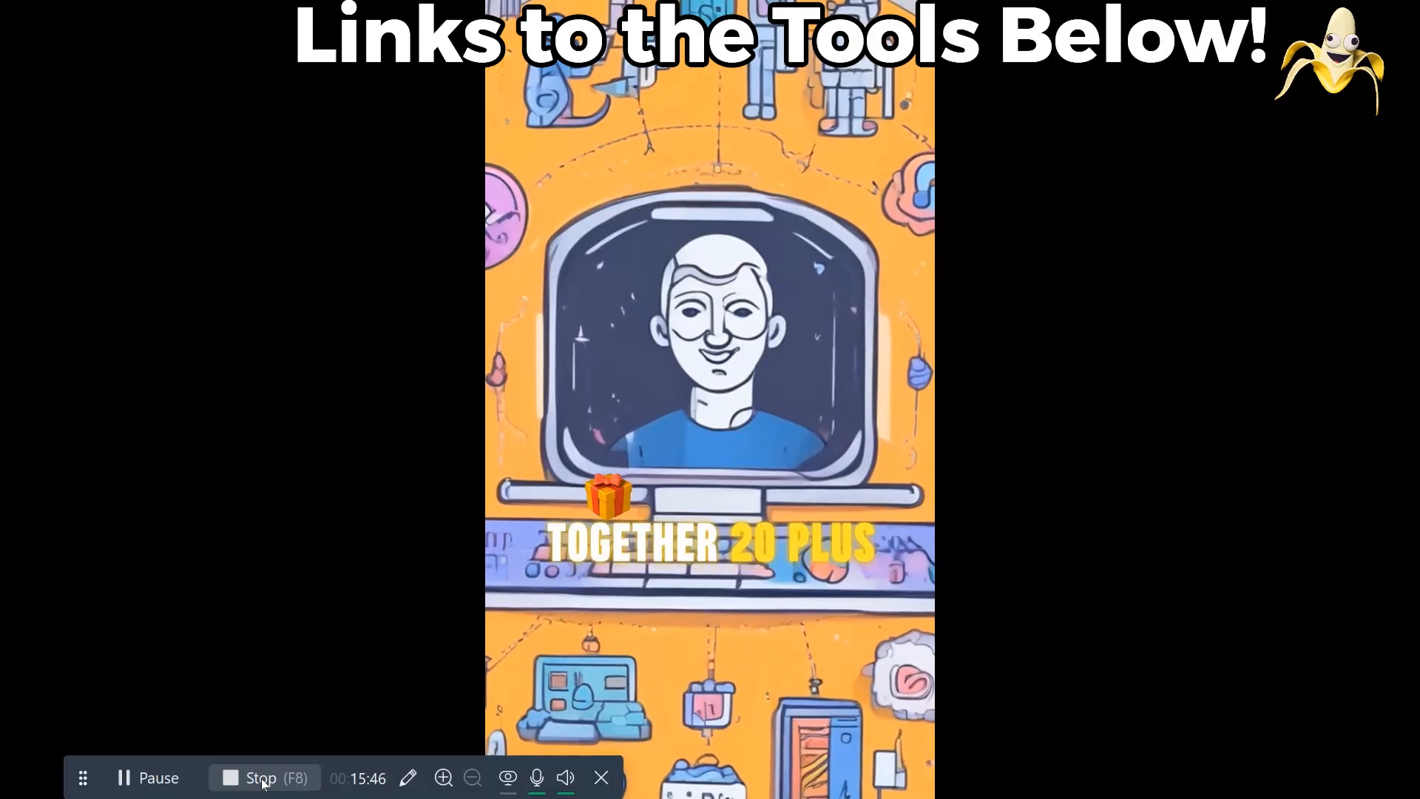
pyautogui.moveTo(685, 674)
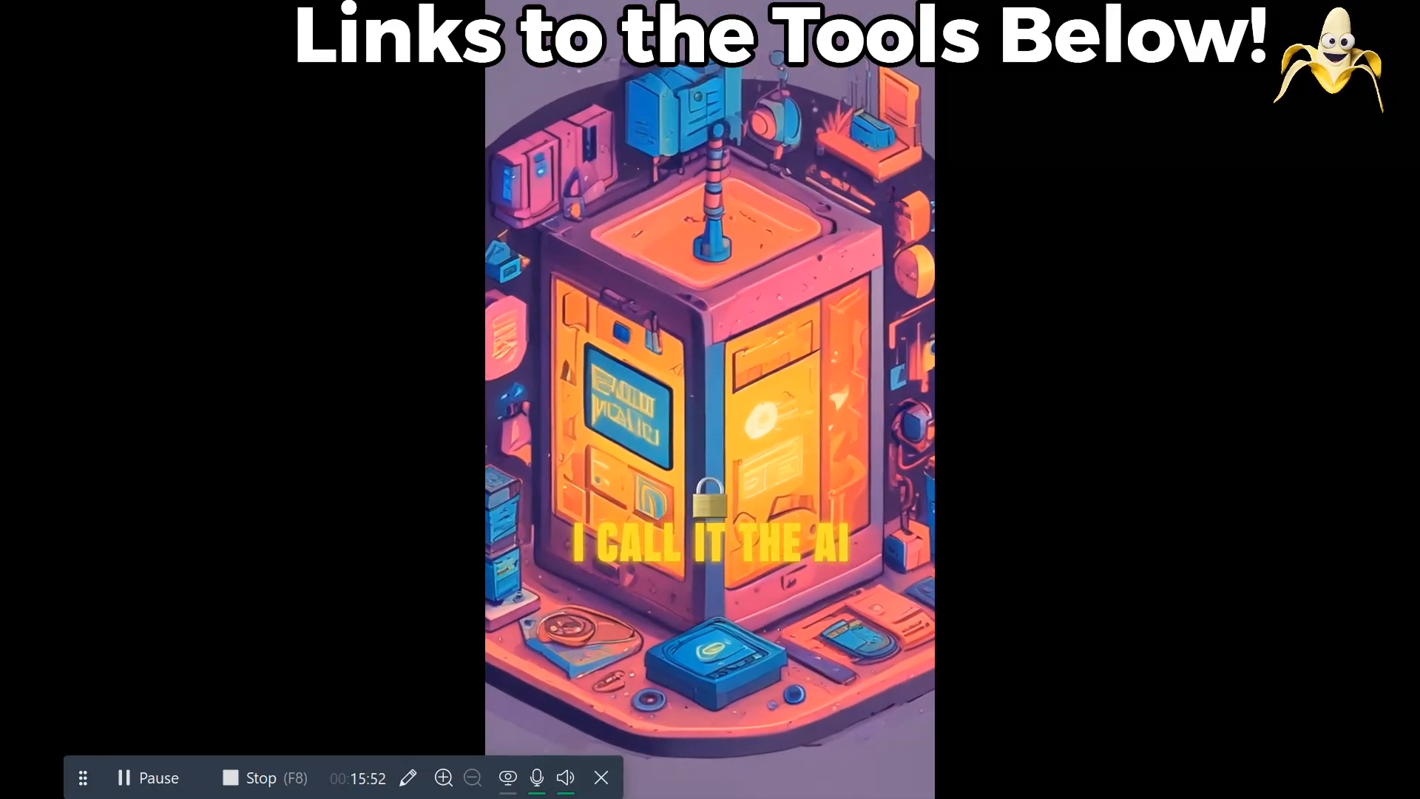
pyautogui.moveTo(620, 671)
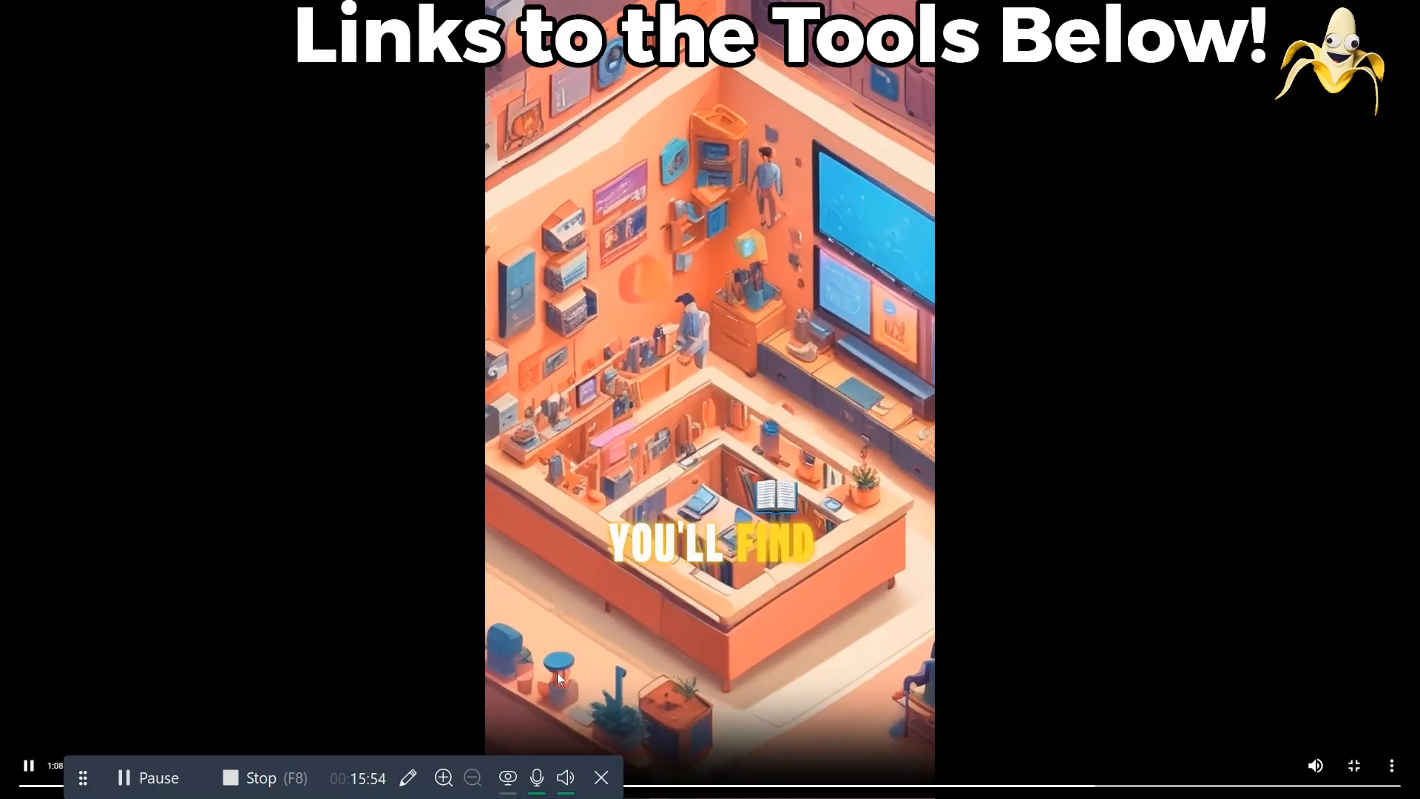